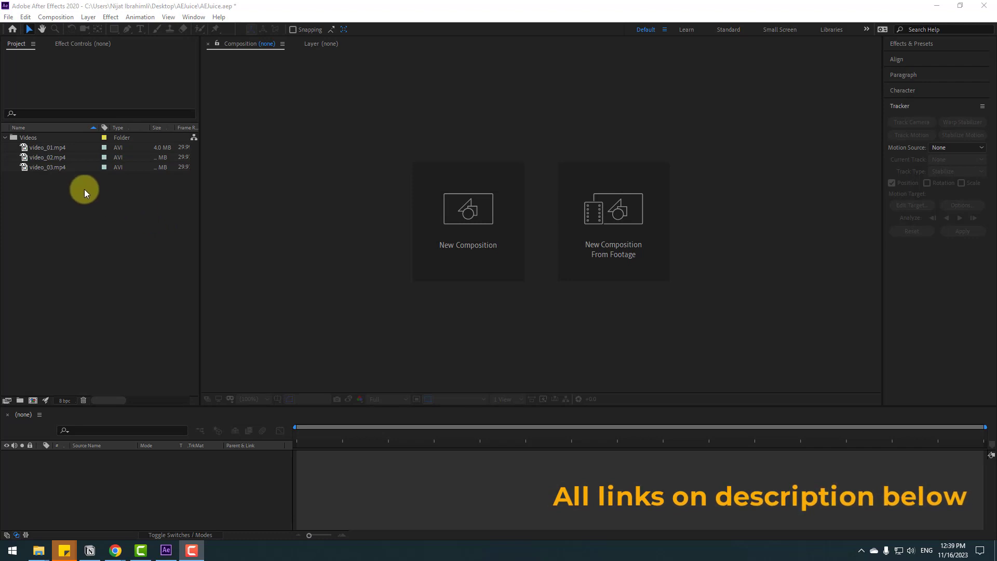
- Create the video_01 comp from video_01.mp4, trim the clip's start and move it to zero
drag(41, 150, 33, 398)
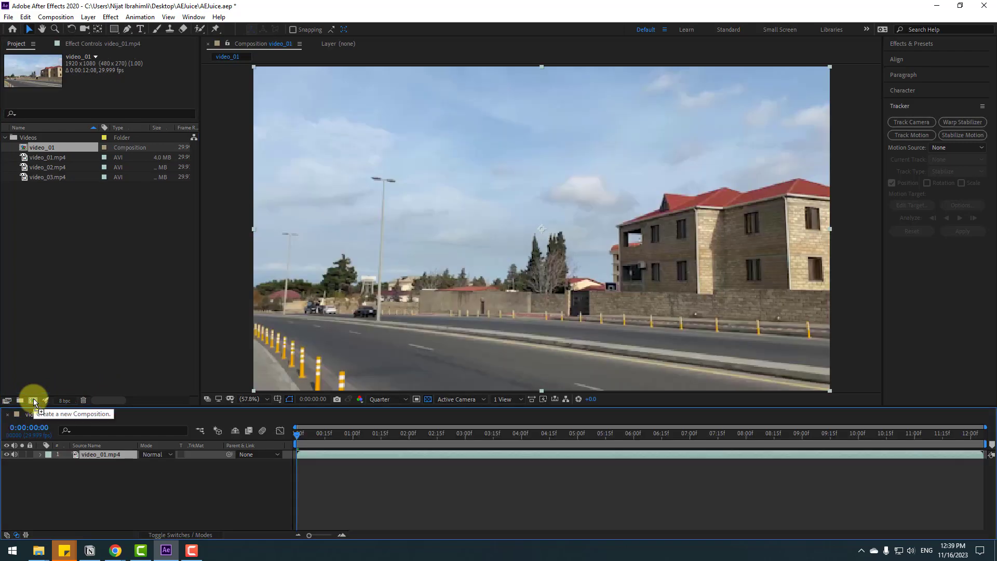
drag(322, 439, 600, 438)
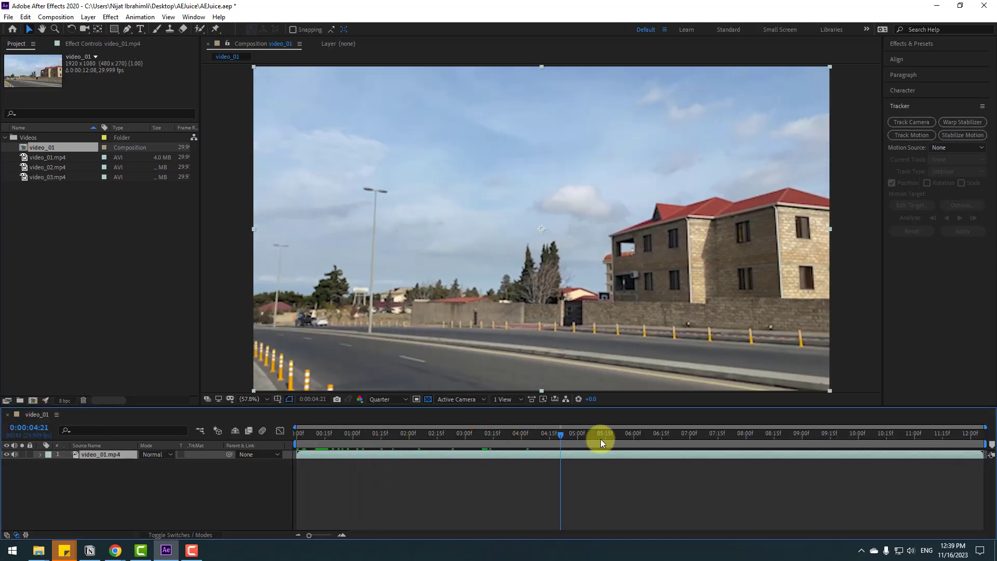
drag(298, 456, 623, 447)
click(538, 435)
- End the work area near eight seconds and trim the comp to it (0:00:07:25)
drag(985, 445, 743, 480)
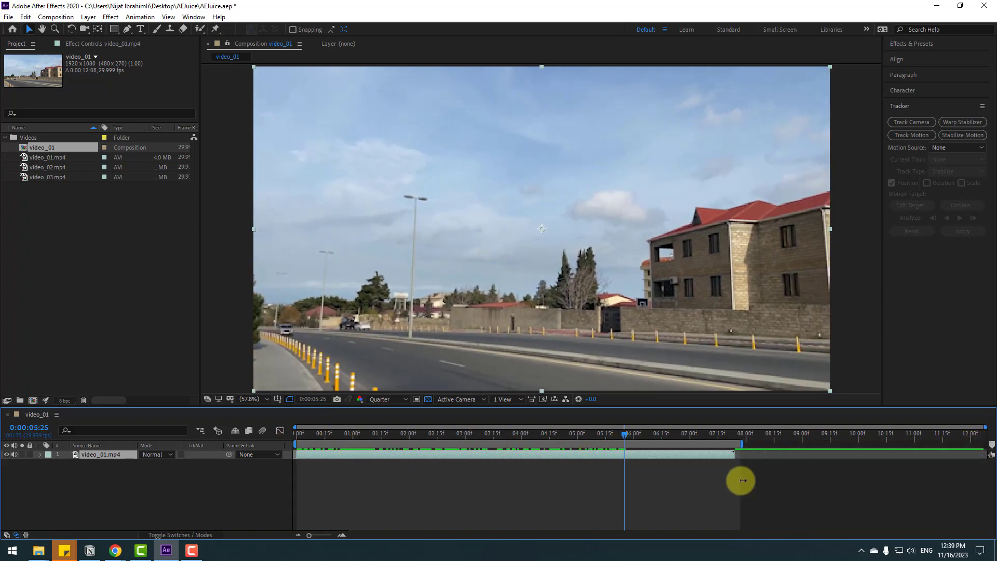
right_click(525, 445)
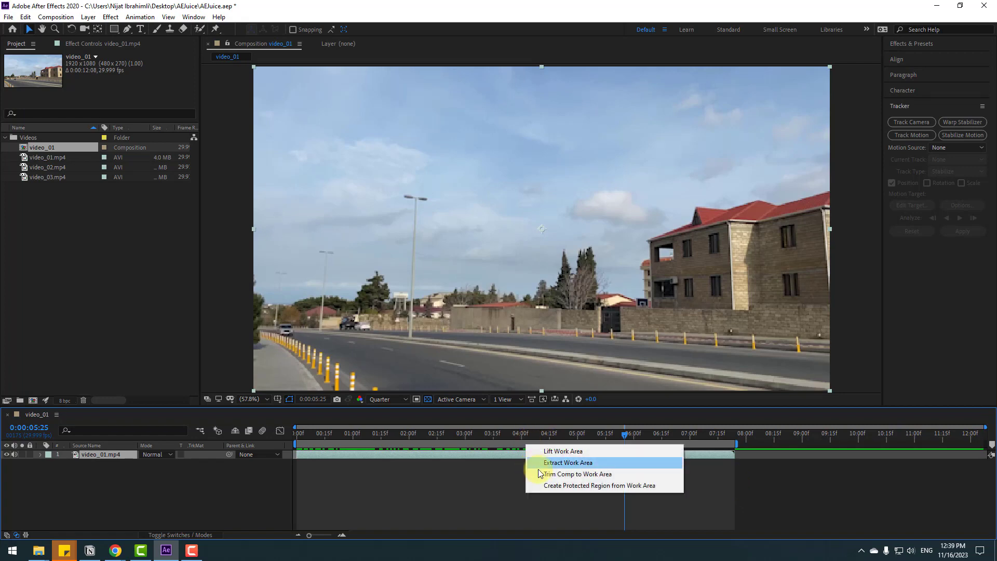
click(562, 475)
click(296, 438)
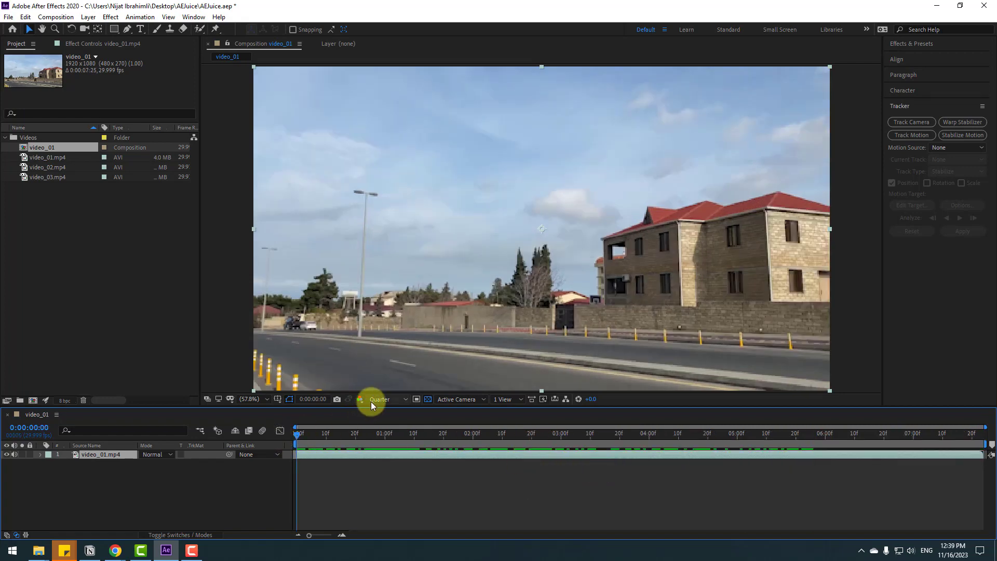
- Set the preview resolution to Full and scrub through the trimmed clip
click(372, 401)
click(376, 425)
drag(315, 438, 236, 437)
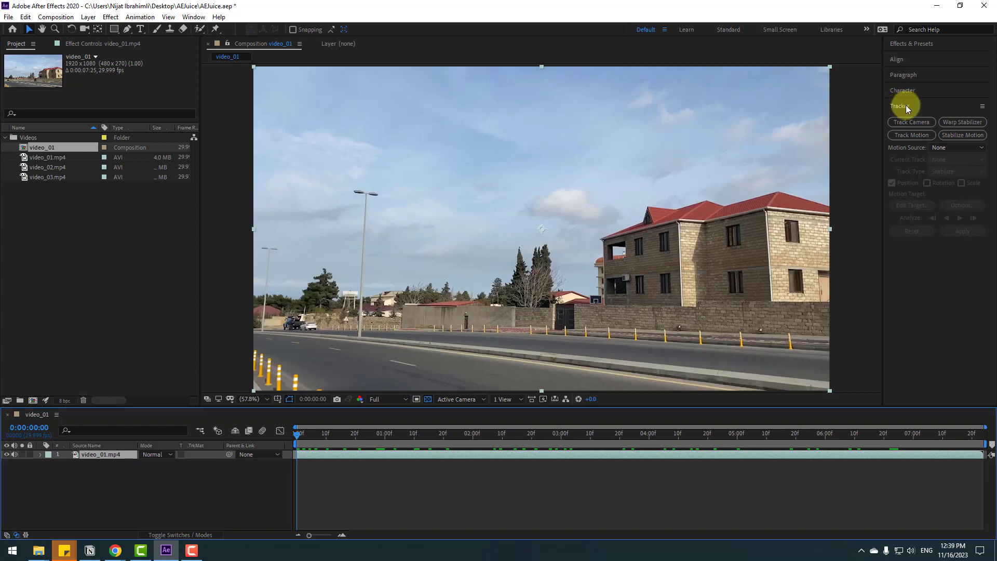
- Show the Tracker panel and start Track Motion on video_01.mp4
click(194, 17)
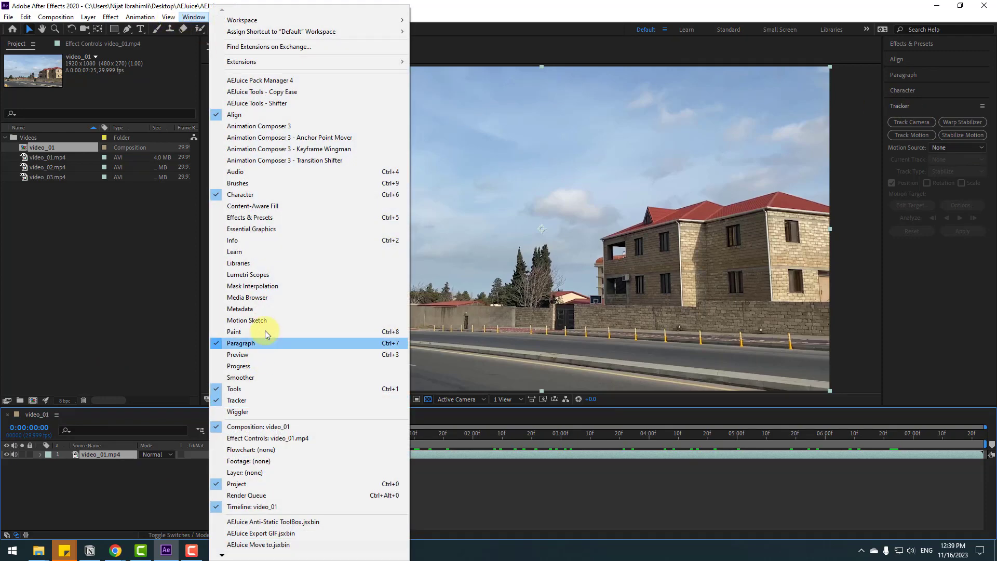
click(238, 402)
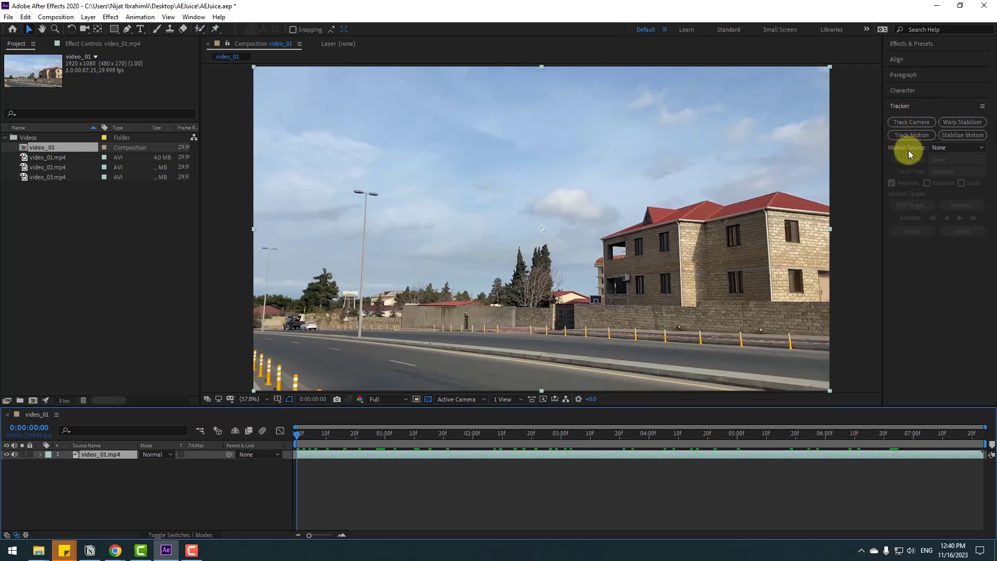
click(908, 136)
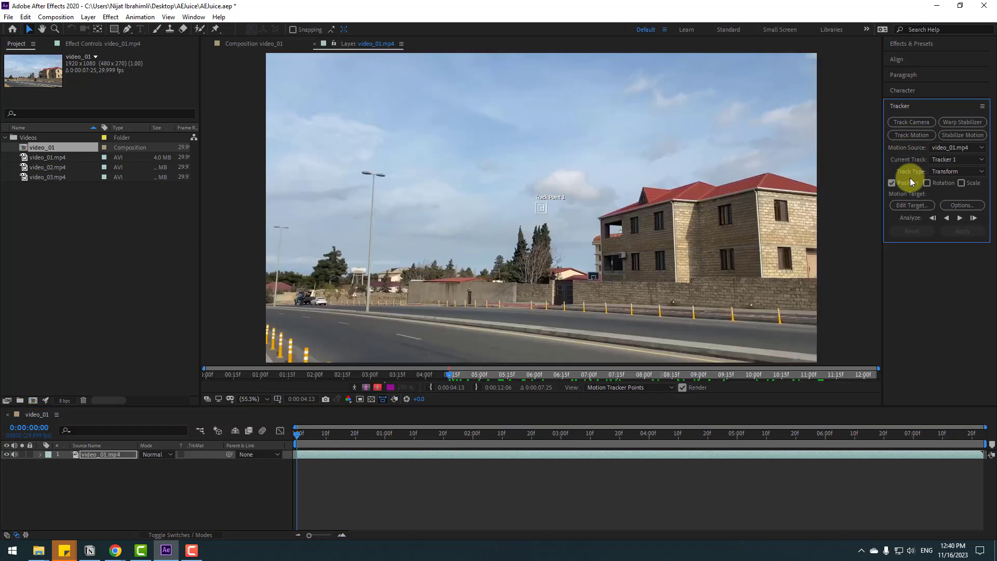
- Add a Null Object layer and set Null 1 as the tracker's motion target
right_click(108, 479)
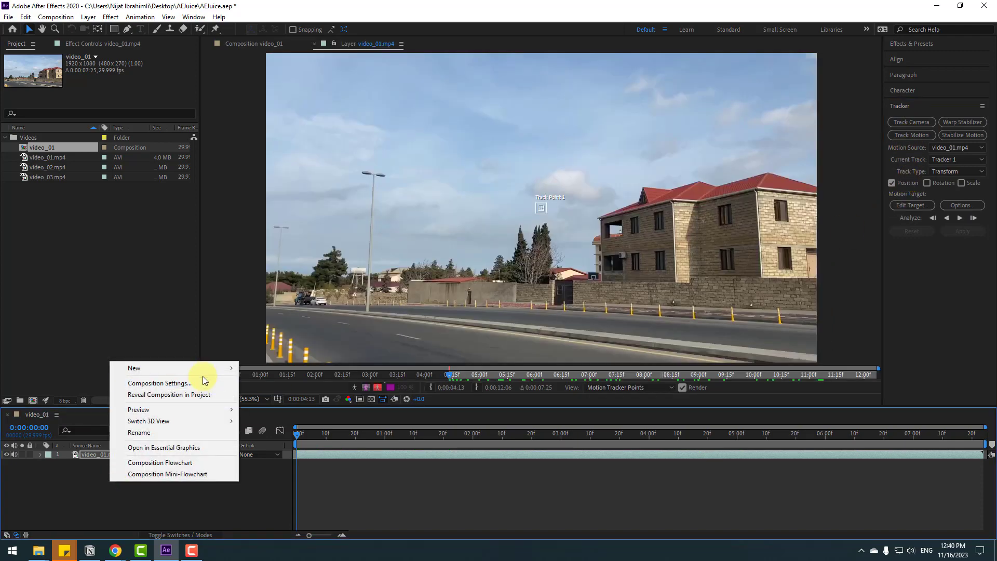
mouse_move(202, 375)
click(270, 428)
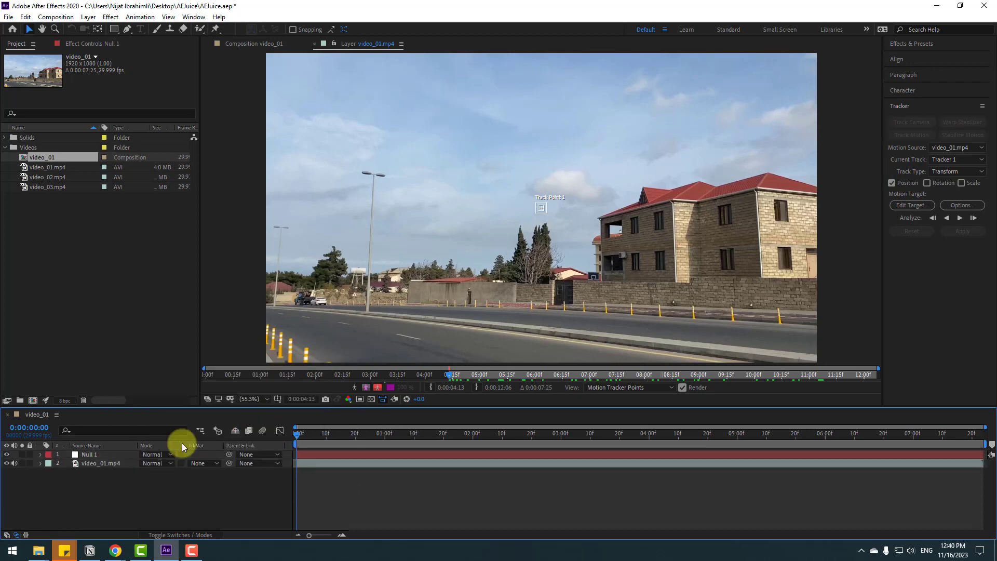
click(914, 205)
click(506, 260)
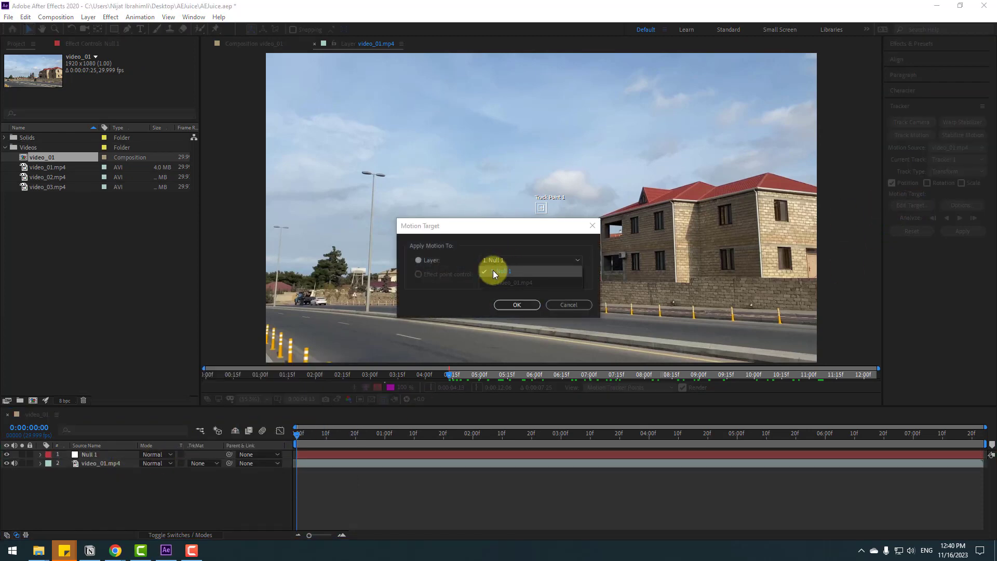
click(510, 271)
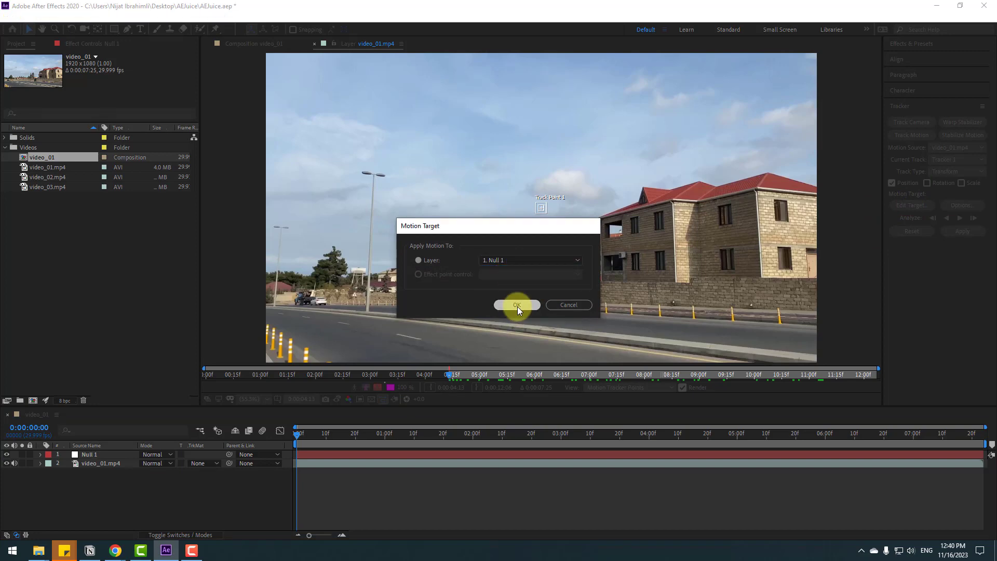
click(517, 305)
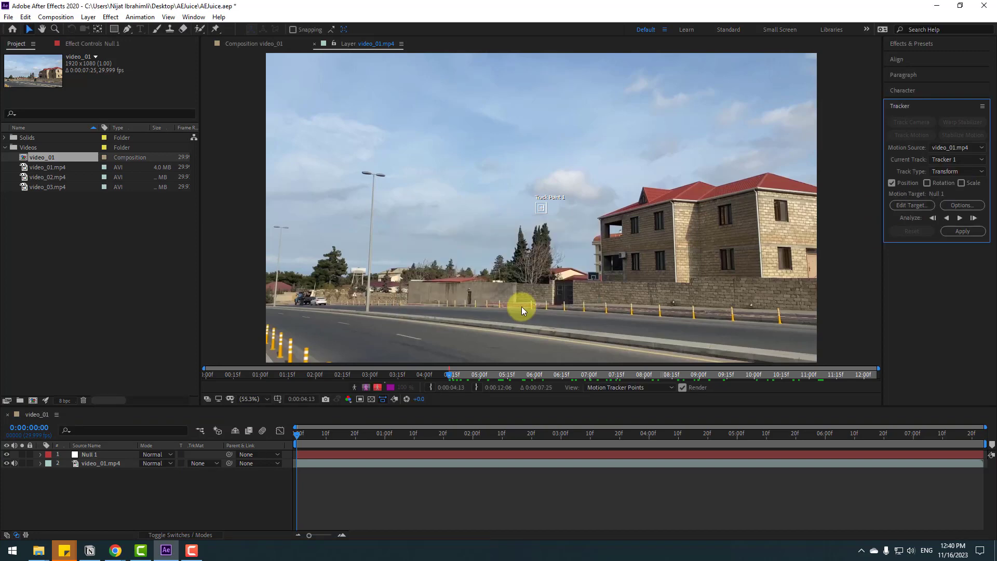
- Move Track Point 1 onto the street lamp head and enlarge its feature region
click(548, 216)
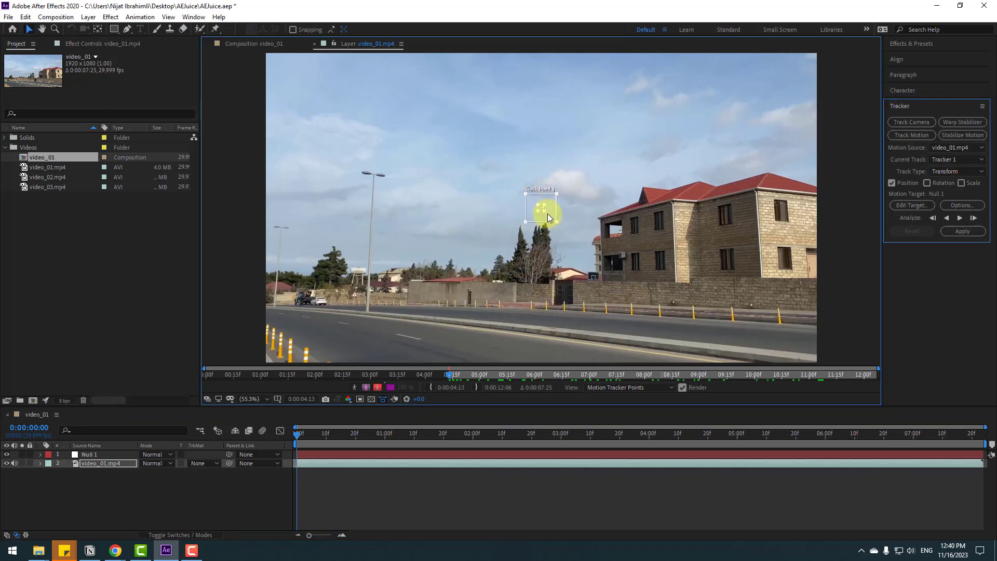
drag(548, 216, 379, 175)
scroll(375, 174, up, 4)
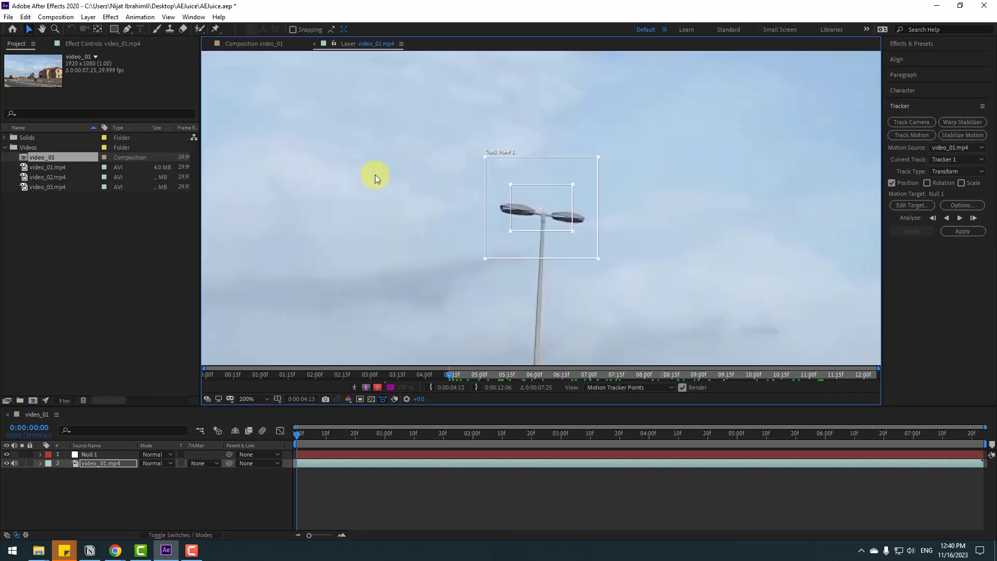
scroll(567, 218, up, 1)
scroll(597, 252, down, 1)
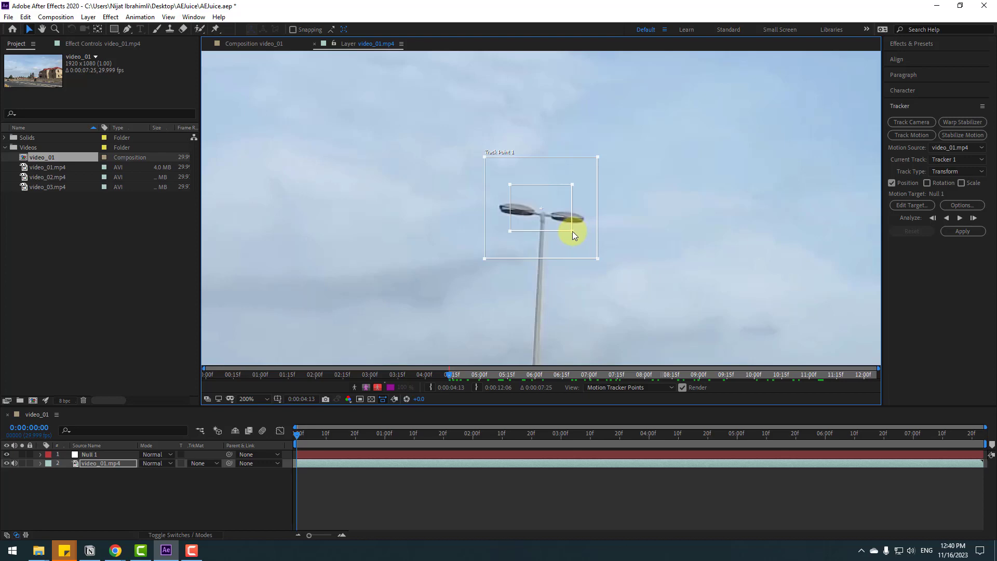
mouse_move(572, 232)
mouse_down()
mouse_move(592, 244)
mouse_move(566, 229)
mouse_up()
scroll(581, 234, down, 4)
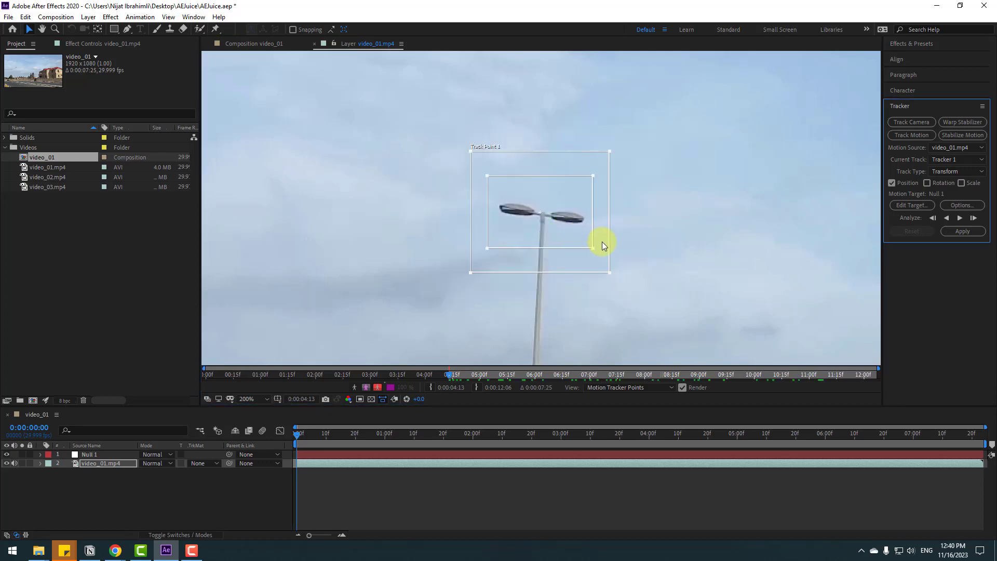
- Fit the frame in the viewer and analyze the lamp track forward through the clip
click(254, 398)
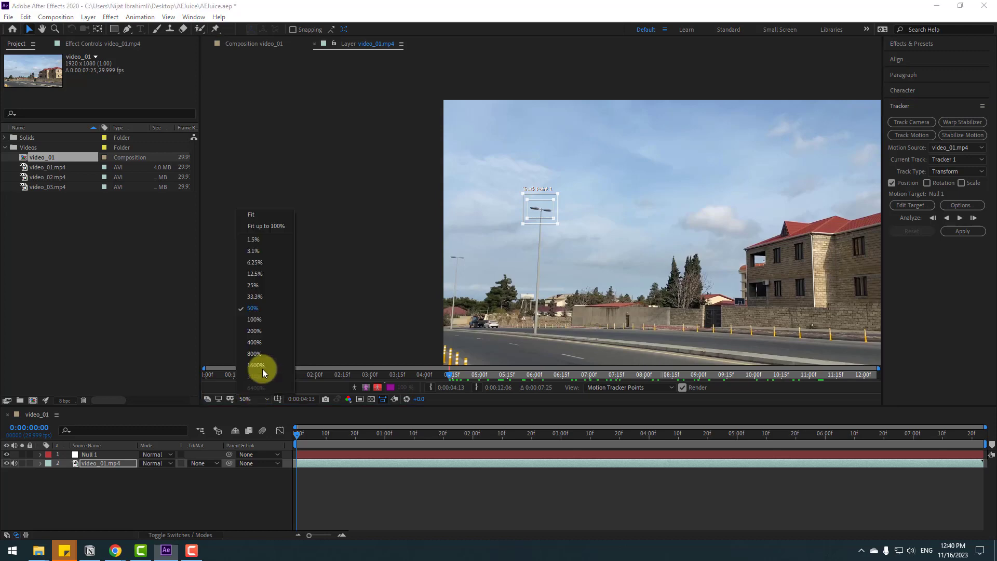
click(264, 228)
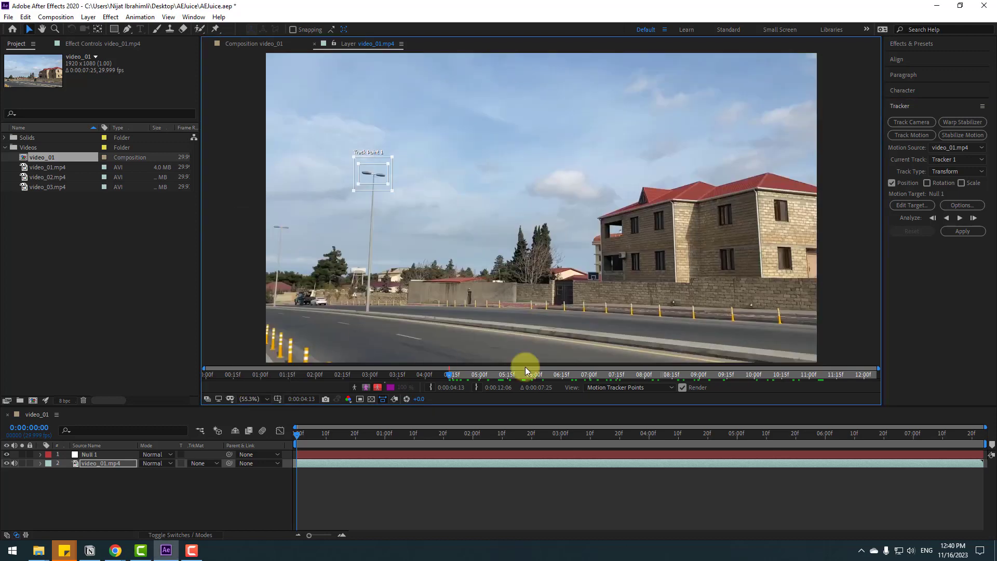
click(958, 219)
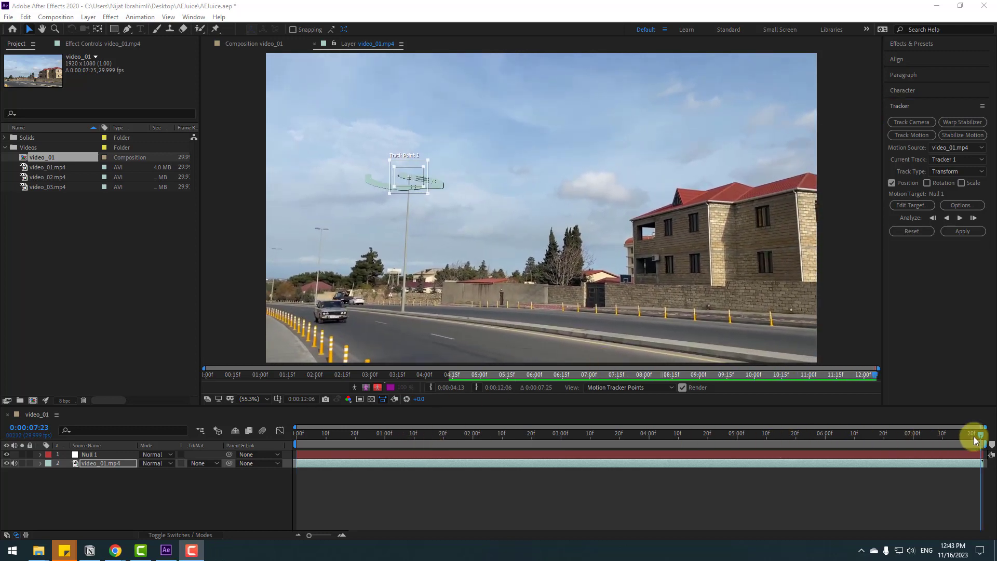
drag(975, 440, 295, 469)
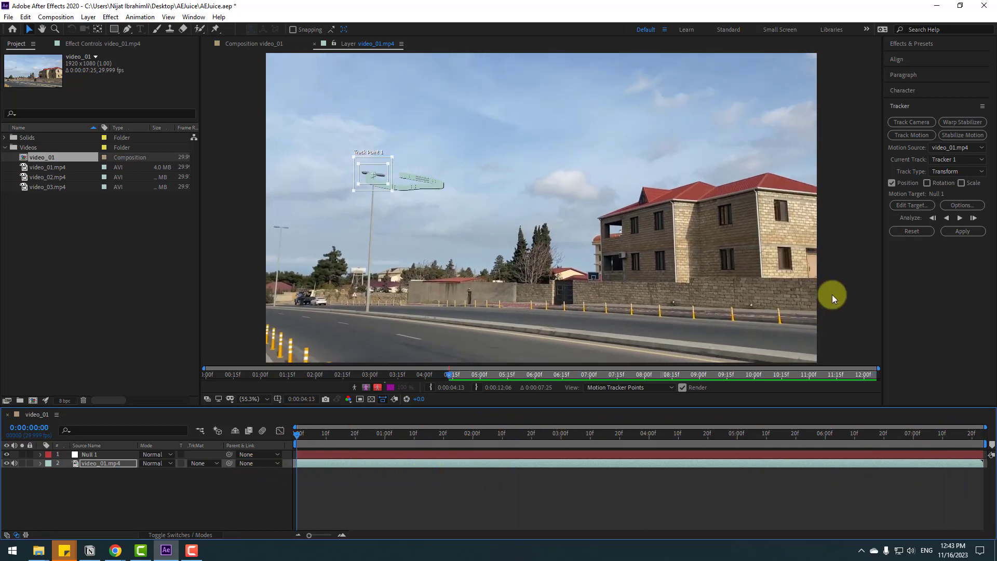
- Apply the tracking data to Null 1 using X and Y dimensions
click(958, 231)
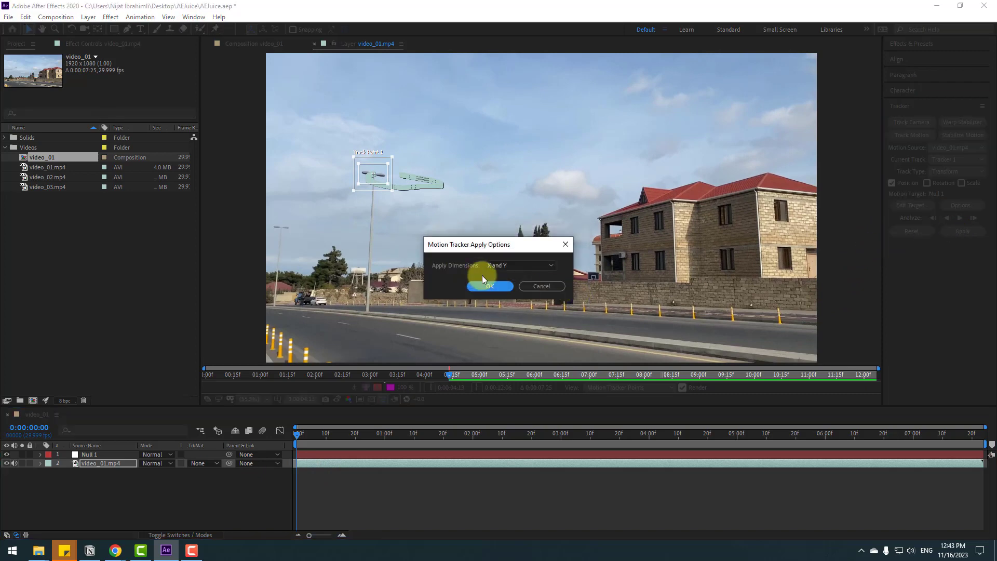
click(506, 267)
click(495, 283)
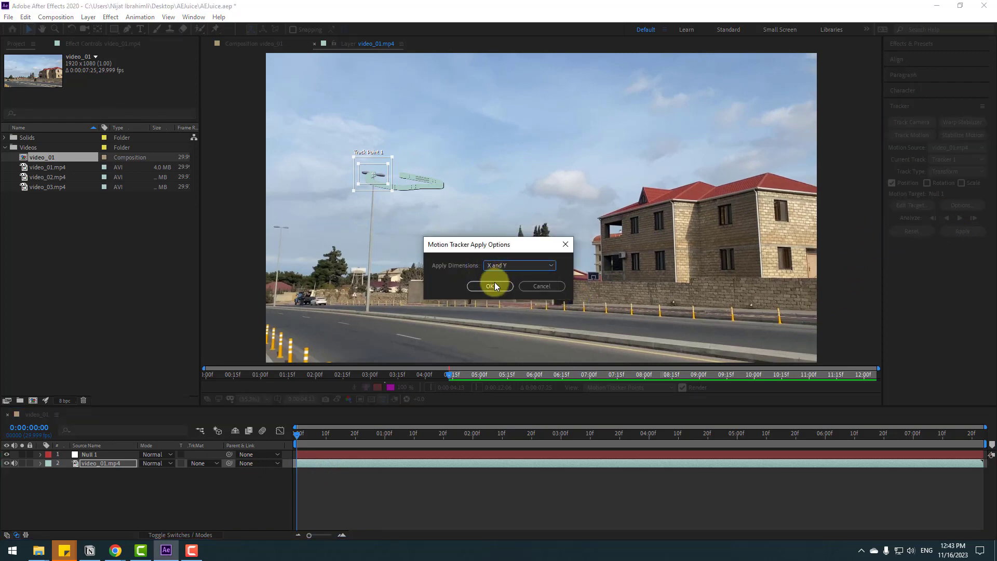
click(488, 286)
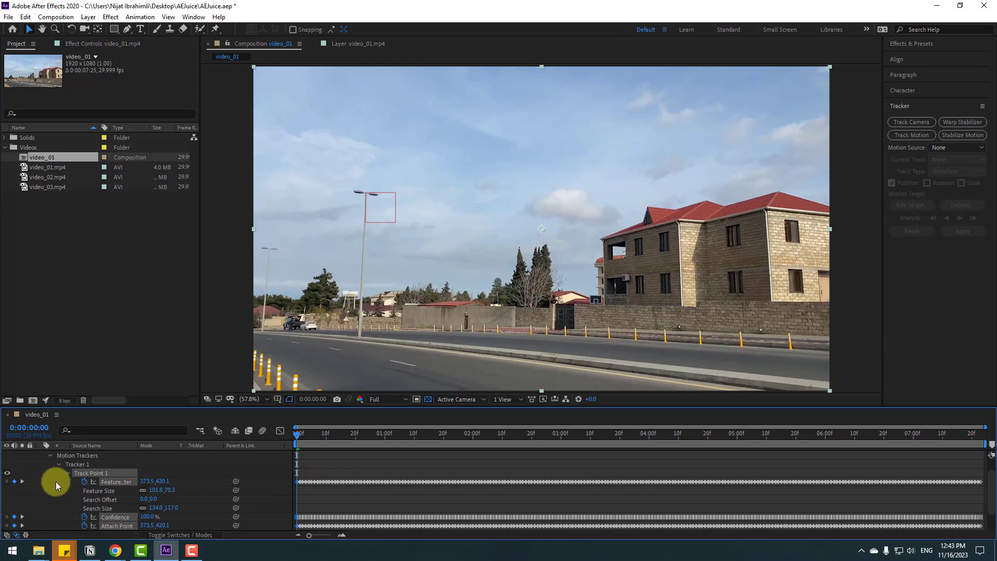
- Collapse the video layer's tracker properties, deselect it and widen the viewer
scroll(55, 481, up, 1)
click(40, 463)
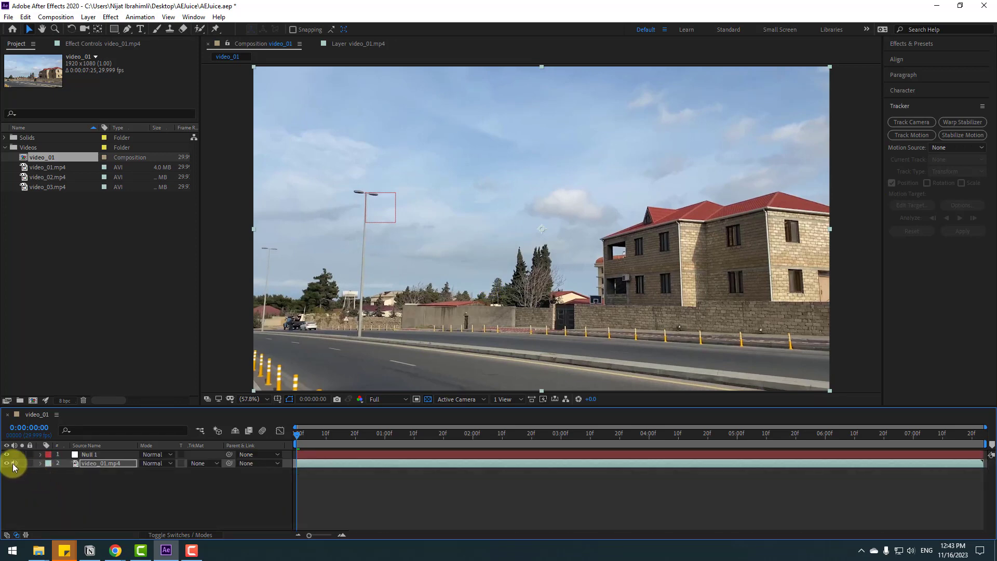
click(118, 487)
drag(200, 288, 168, 287)
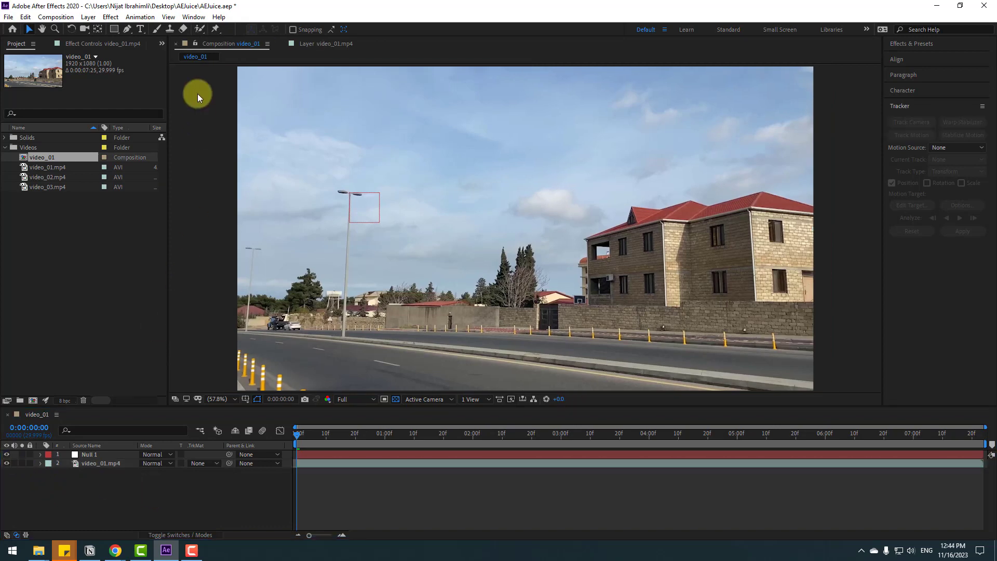
- Open AEJuice Pack Manager 4, dock it beside the viewer and widen it
click(195, 17)
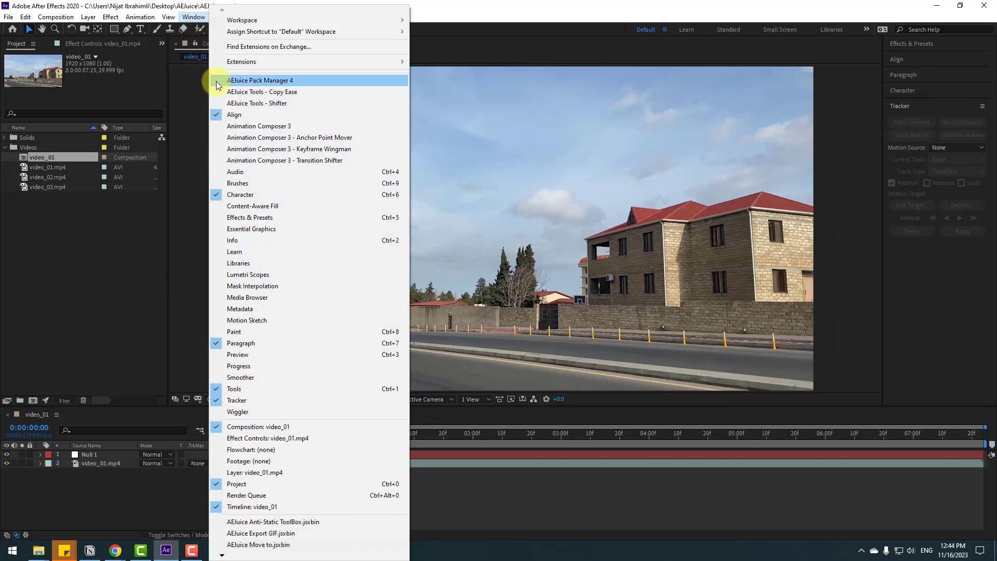
click(281, 81)
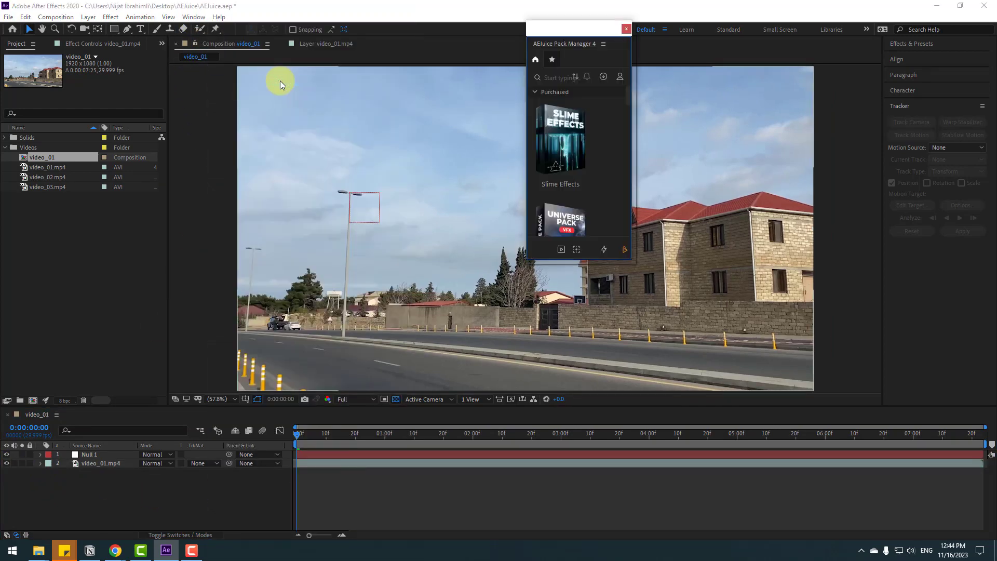
drag(527, 258, 238, 403)
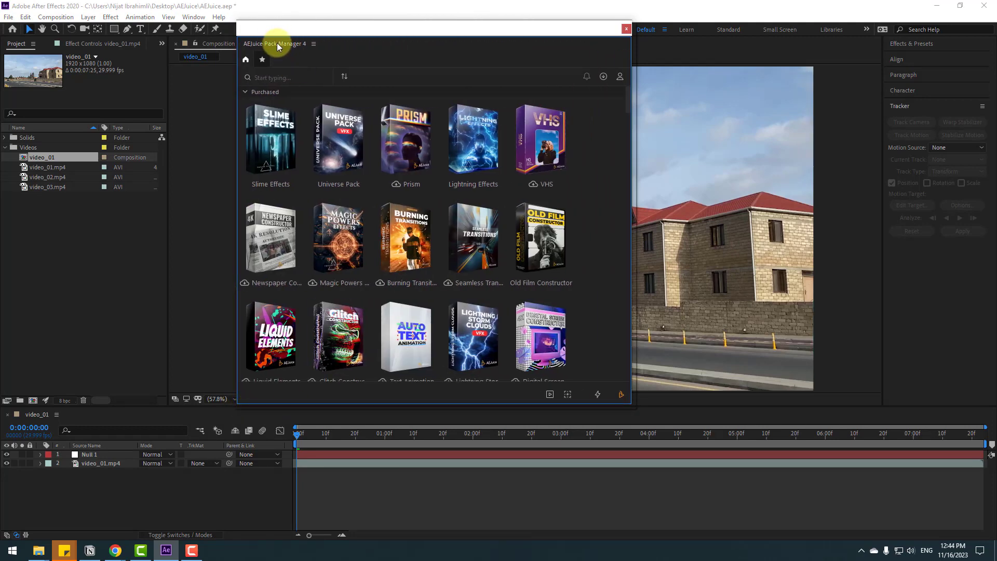
drag(278, 44, 881, 62)
drag(776, 56, 535, 60)
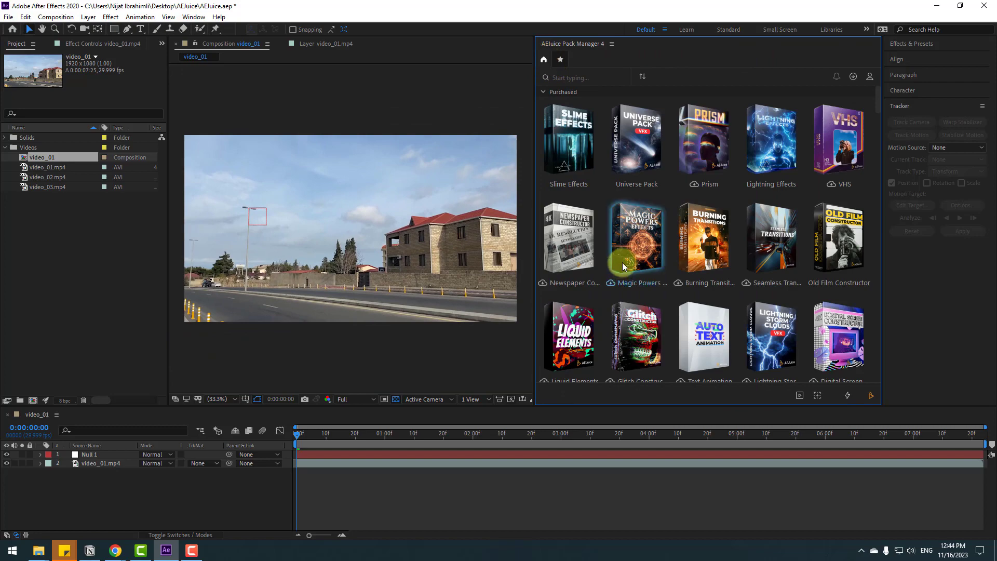
- Search the pack library for "big"
scroll(671, 263, down, 3)
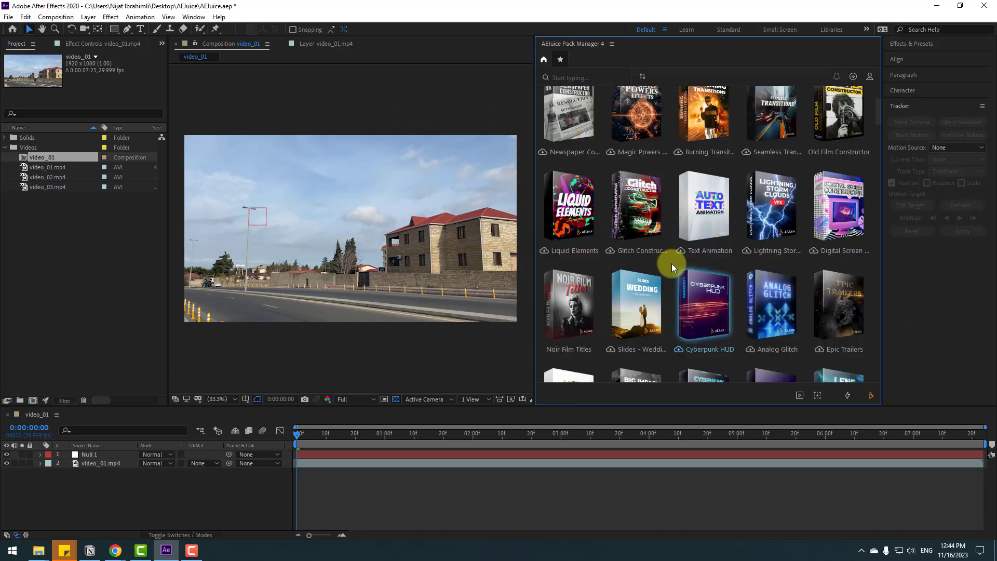
scroll(672, 263, up, 3)
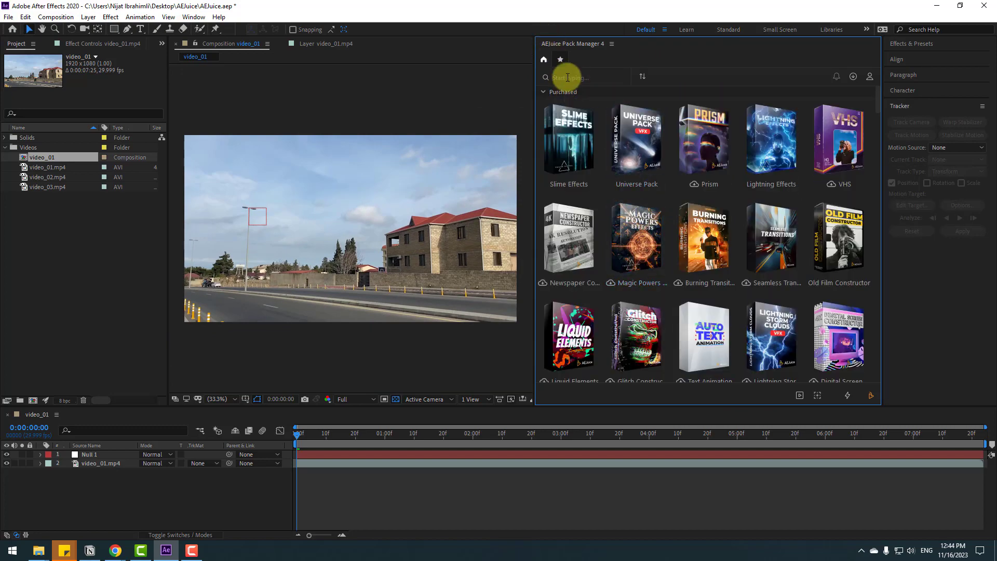
click(568, 77)
text(big)
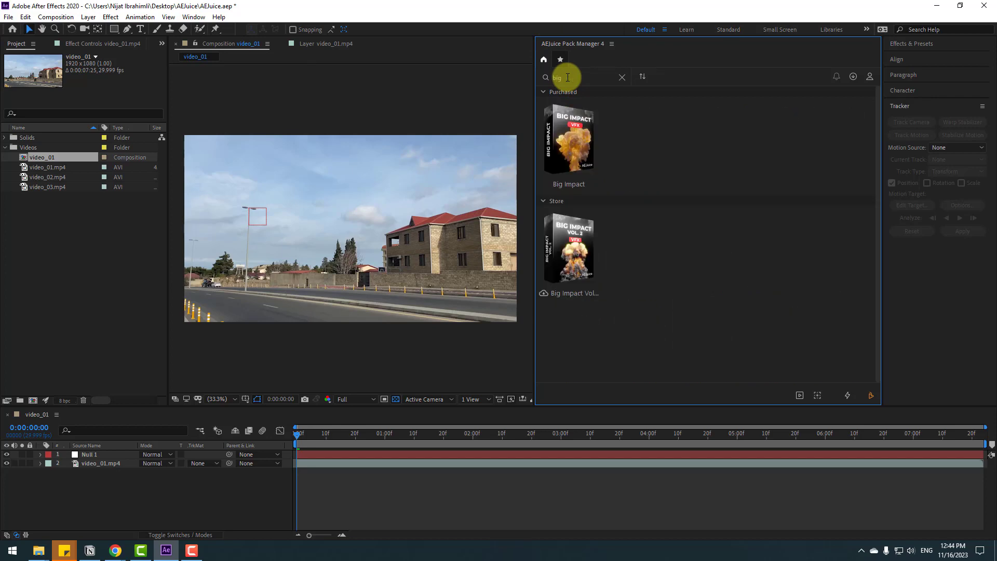
- Open the Big Impact pack and scroll through its contents
click(568, 121)
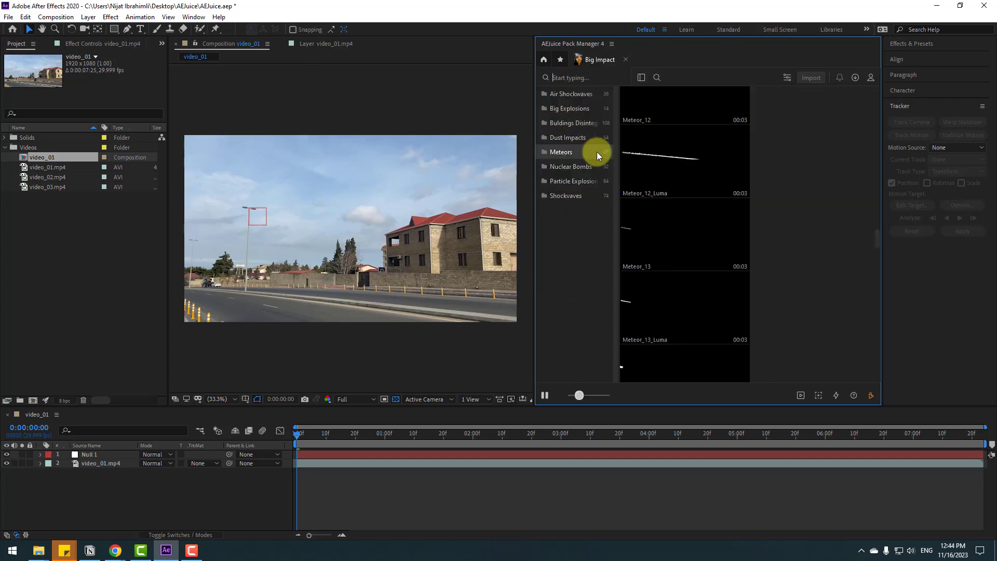
scroll(699, 134, up, 5)
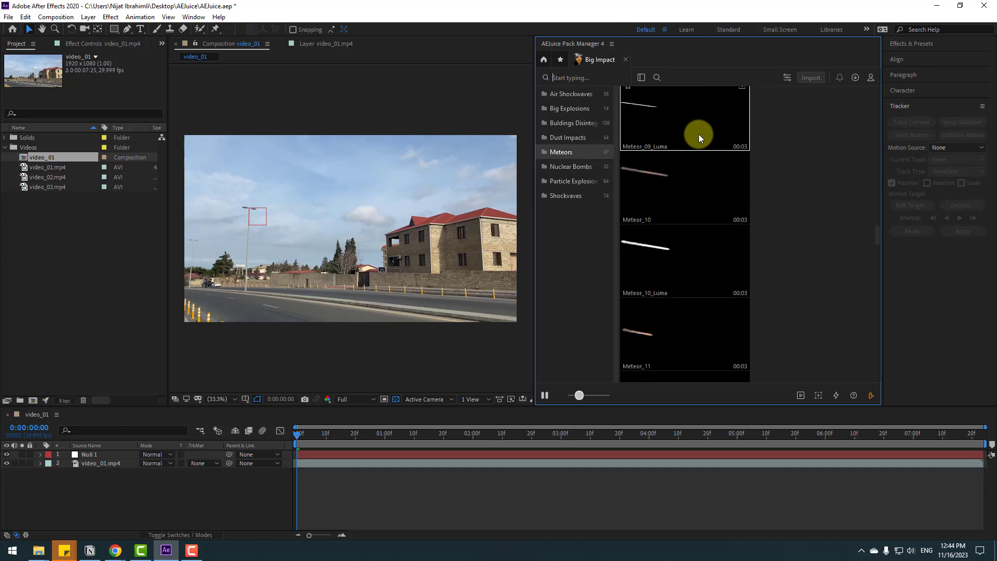
drag(876, 234, 873, 91)
mouse_move(718, 133)
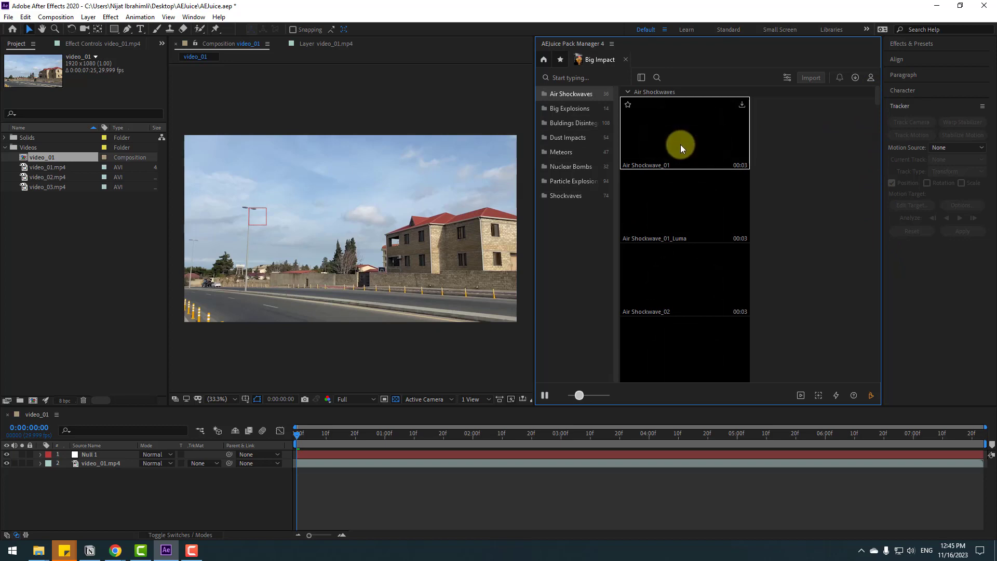
scroll(680, 144, down, 5)
scroll(736, 227, down, 10)
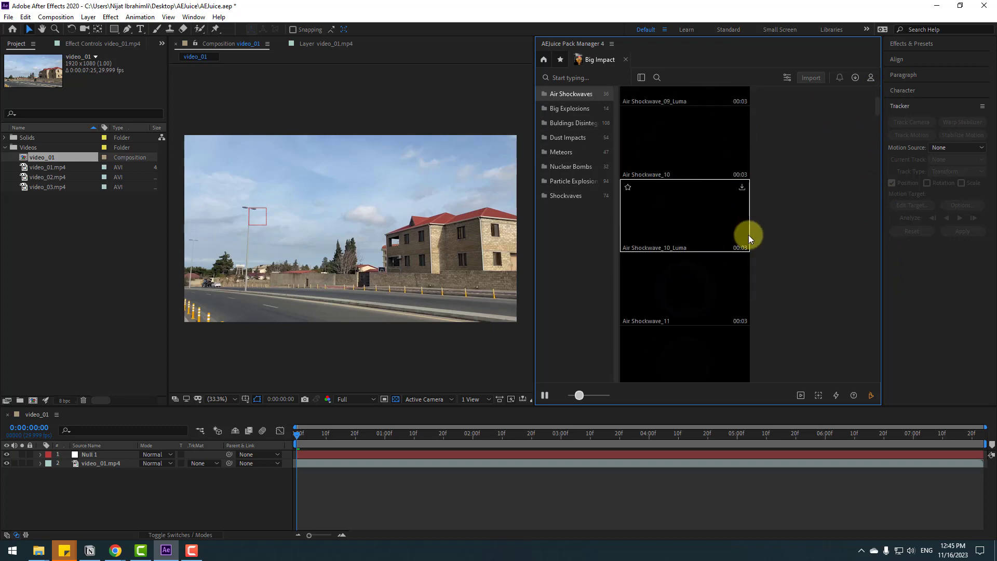
- Browse Big Explosions, Buildings Disintegrations, Dust Impacts, Meteors and Nuclear Bombs categories
click(568, 108)
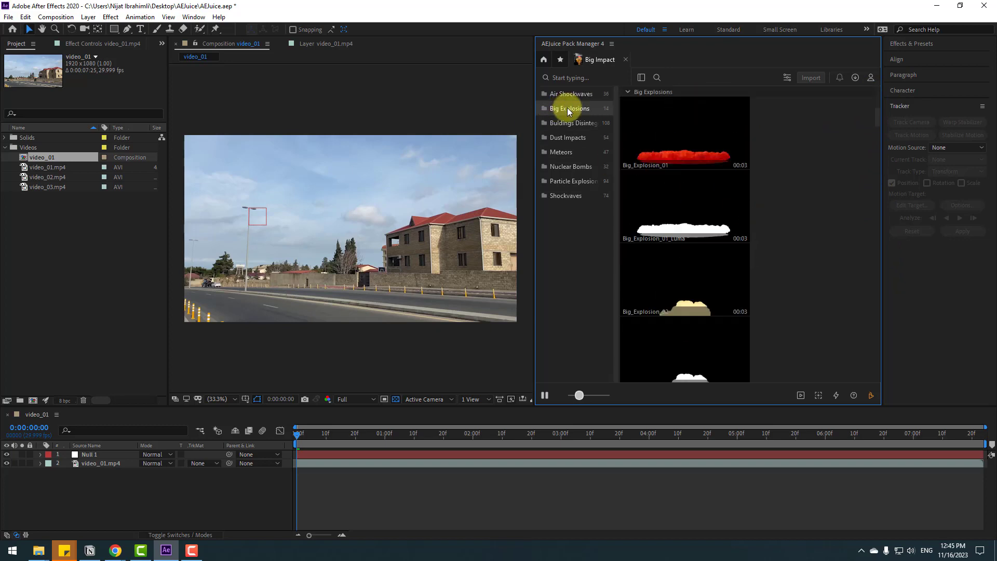
click(568, 125)
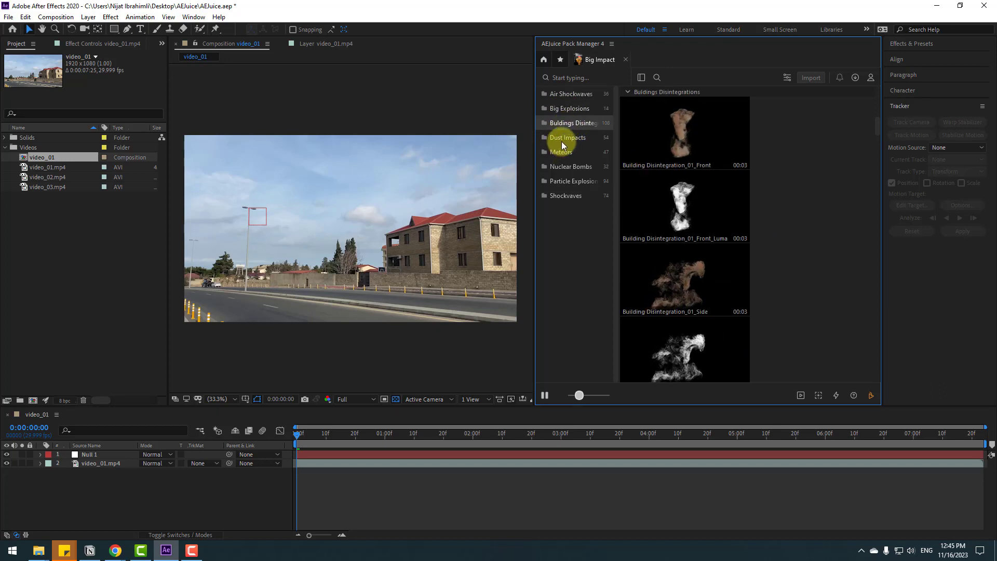
click(568, 137)
click(565, 154)
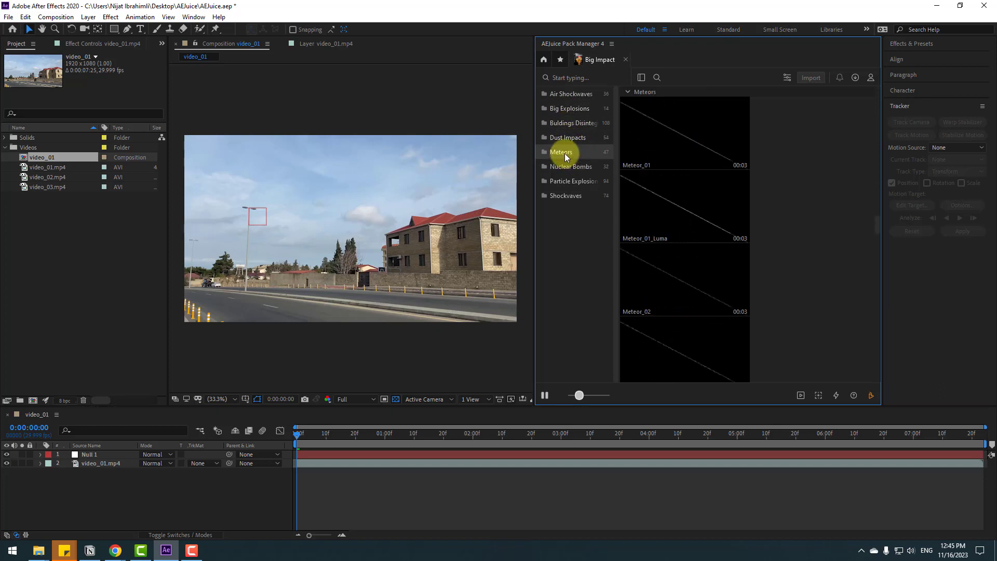
click(564, 168)
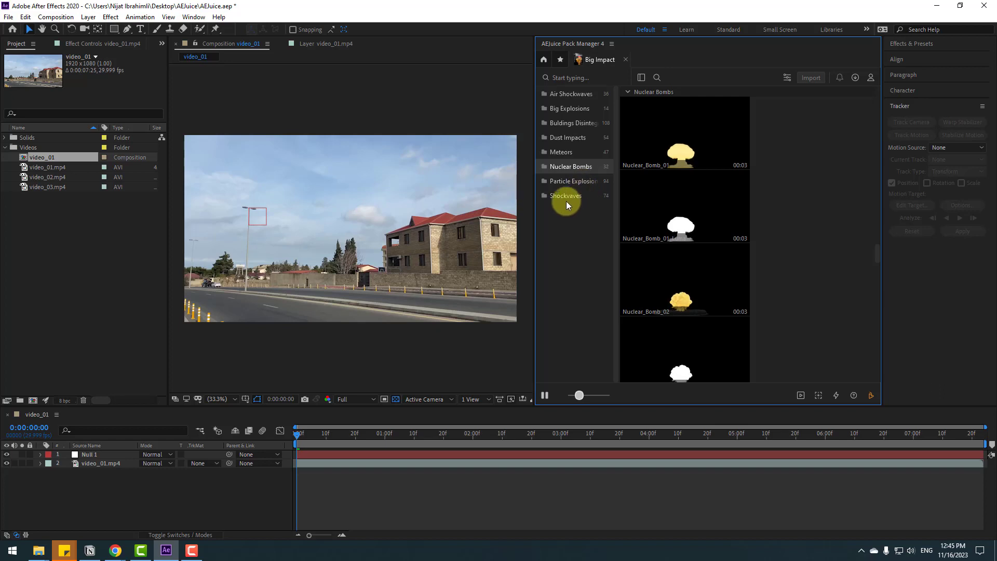
mouse_move(535, 173)
mouse_down()
mouse_move(507, 172)
mouse_move(529, 159)
mouse_up()
- Return to the Meteors category and select the Meteor_12 clip
click(552, 151)
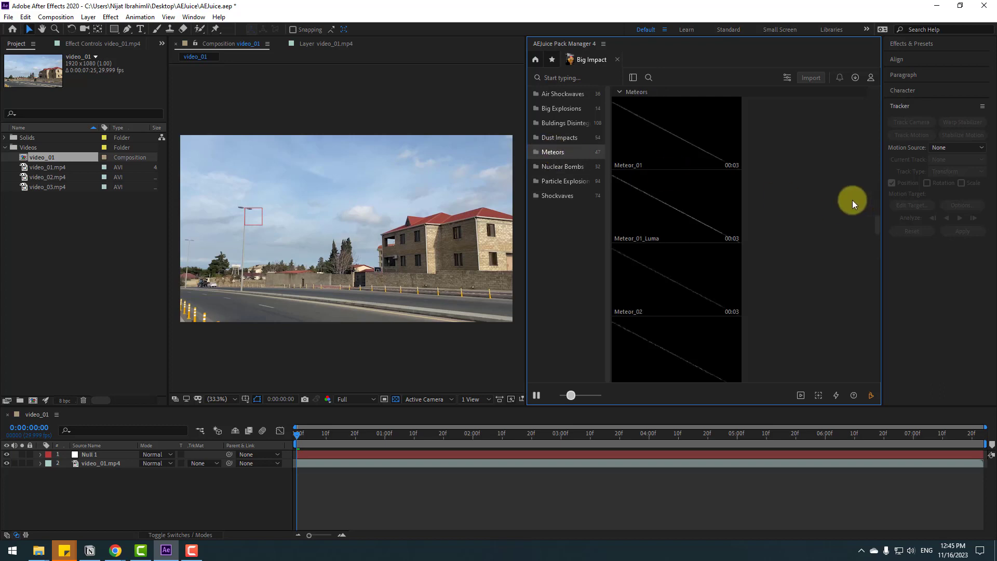
scroll(740, 220, down, 5)
scroll(743, 244, down, 1)
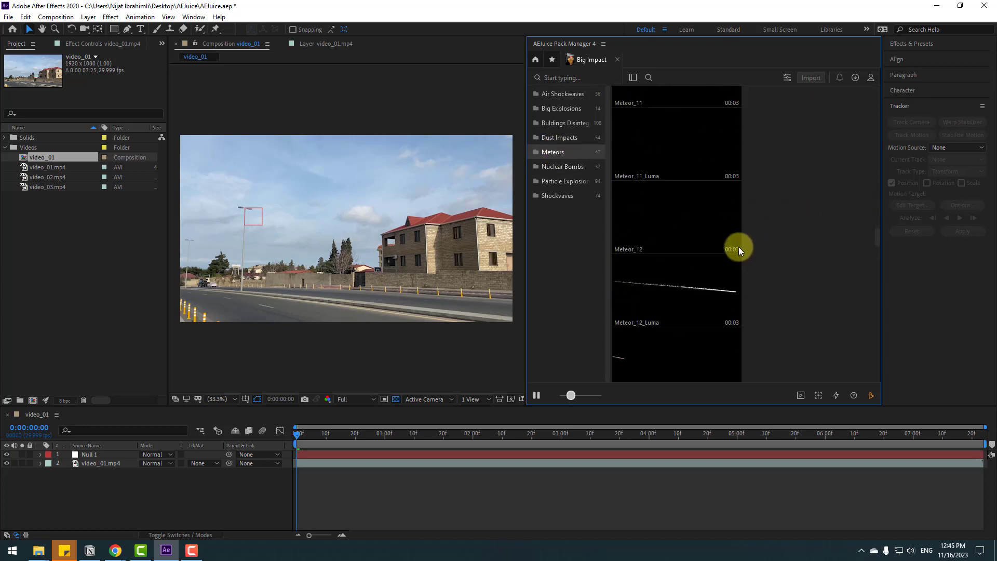
click(656, 211)
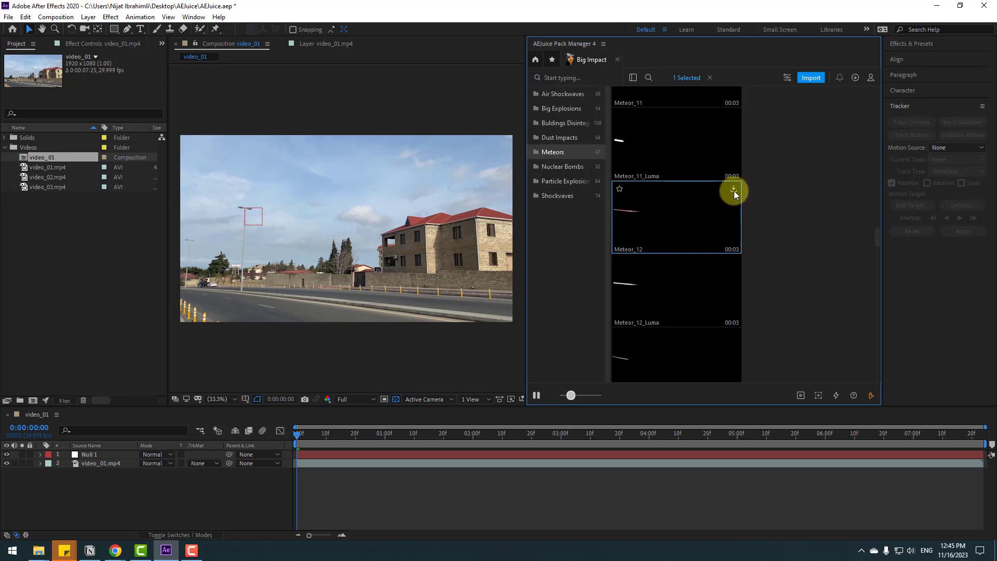
- Import Meteor_12 into video_01 as the top layer and scrub to preview its streak
click(812, 78)
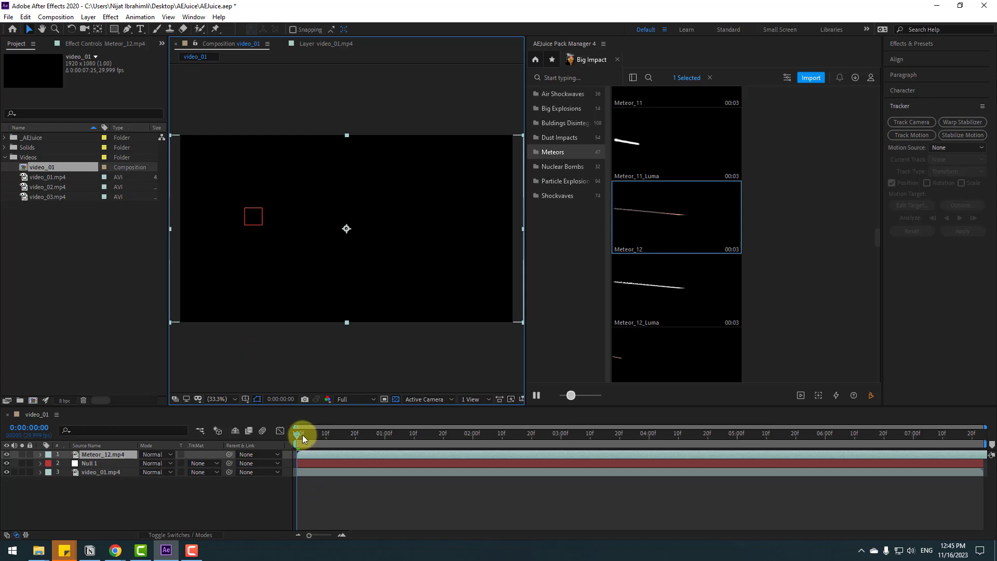
mouse_move(304, 439)
mouse_down()
mouse_move(522, 440)
mouse_move(327, 432)
mouse_up()
mouse_move(618, 359)
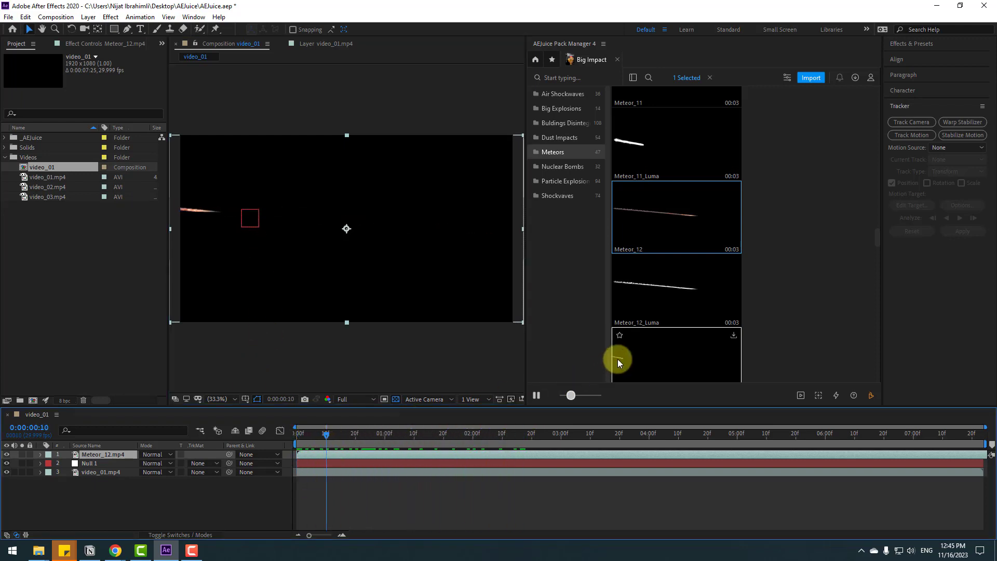
mouse_move(662, 301)
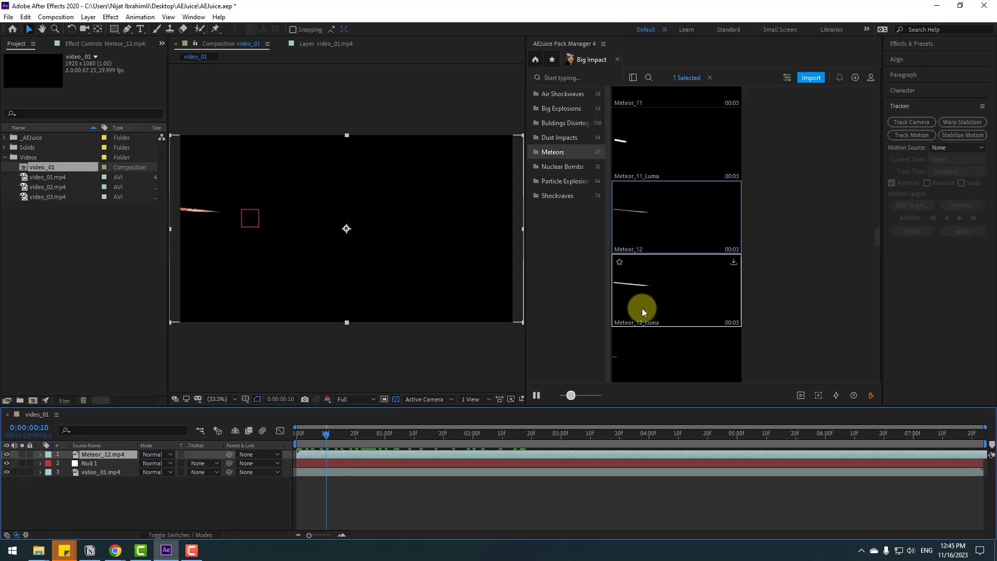
- Import the Meteor_12_Luma clip into the comp and preview the streak
click(685, 288)
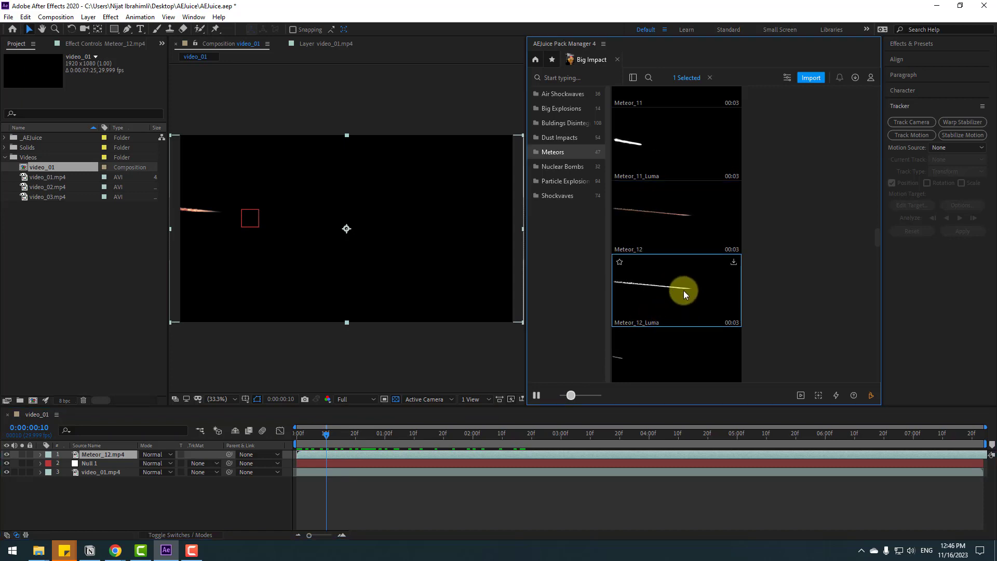
click(733, 263)
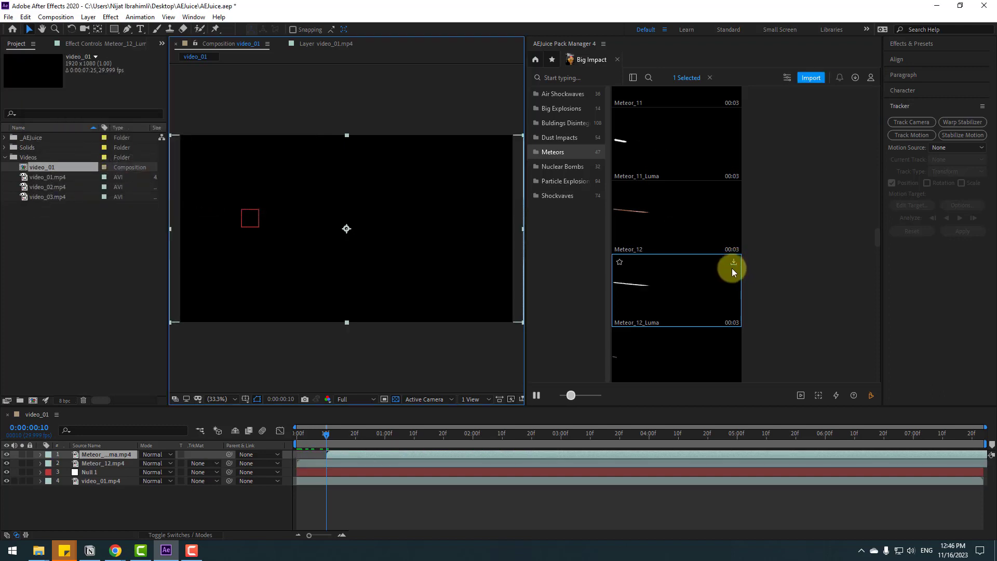
click(325, 452)
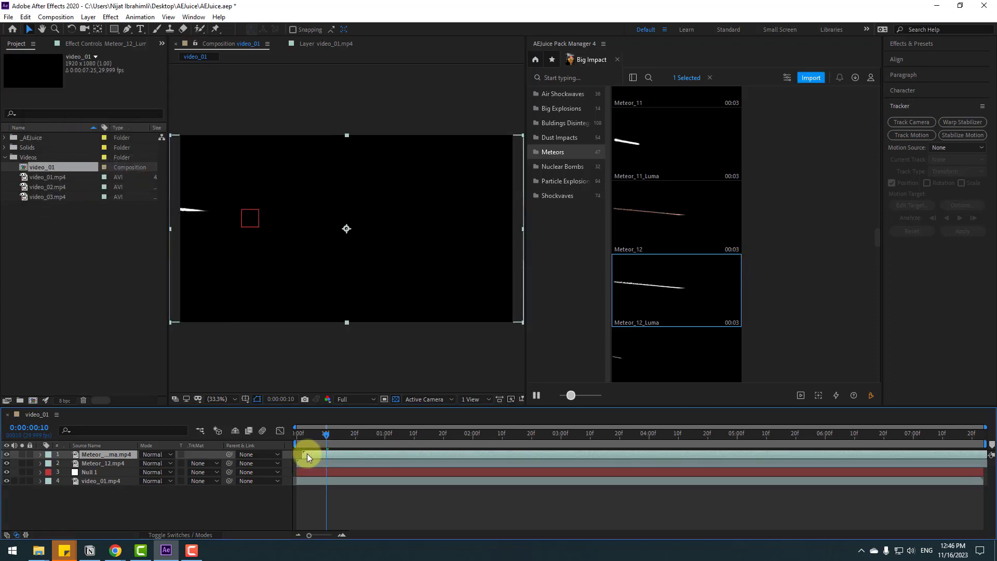
drag(318, 437, 429, 435)
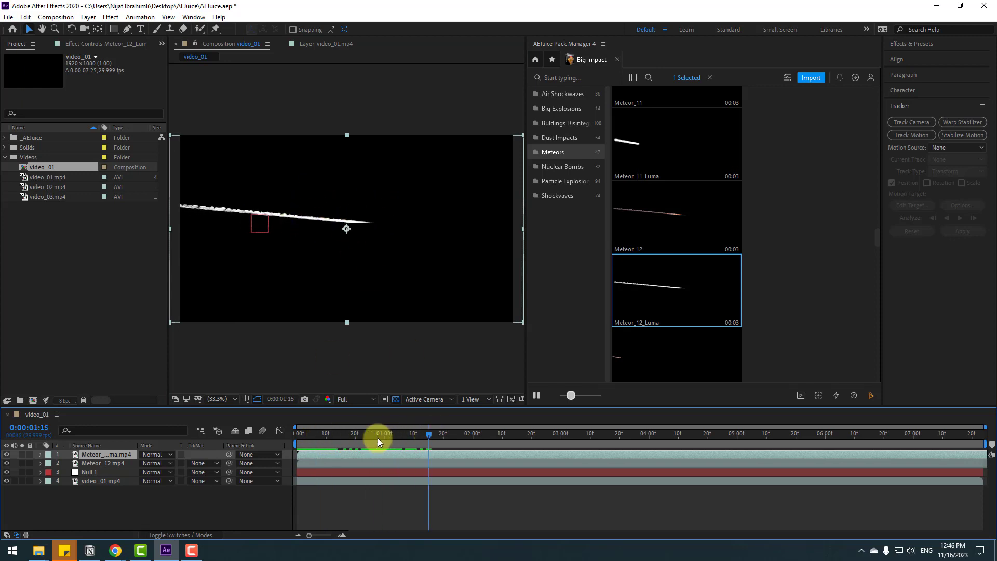
click(346, 434)
- Set Meteor_12.mp4's track matte to Luma Matte and check the result
click(98, 465)
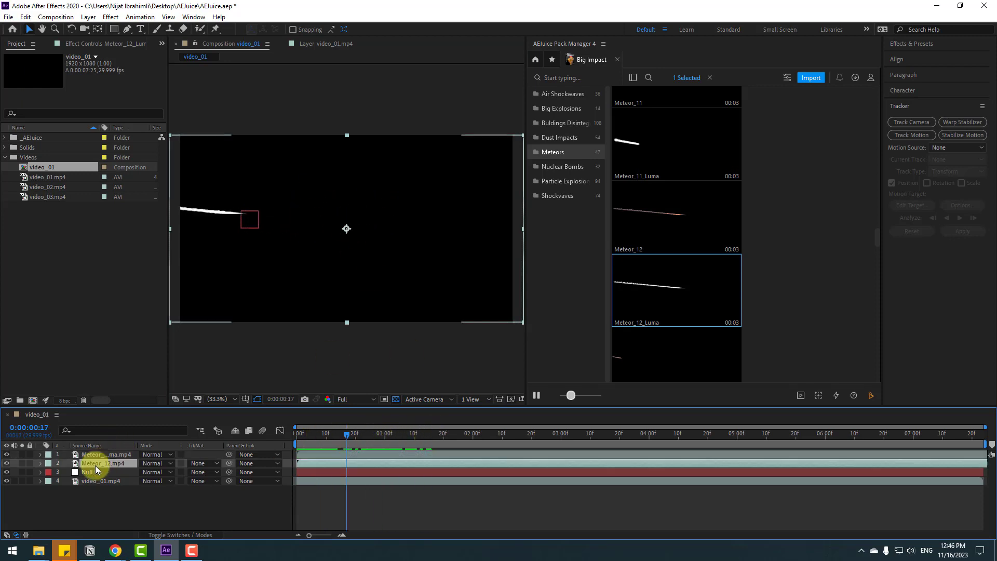
click(196, 464)
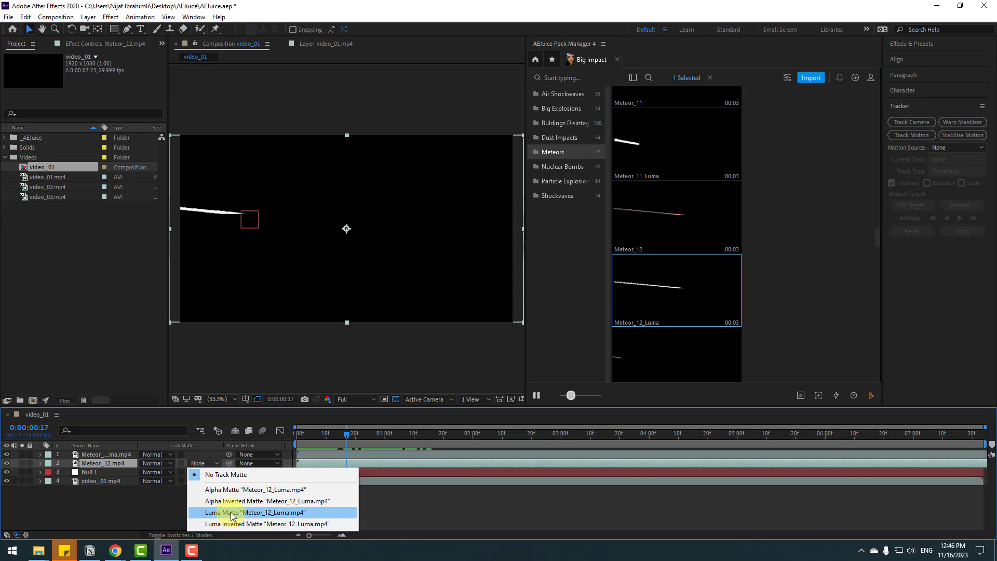
click(231, 512)
click(371, 435)
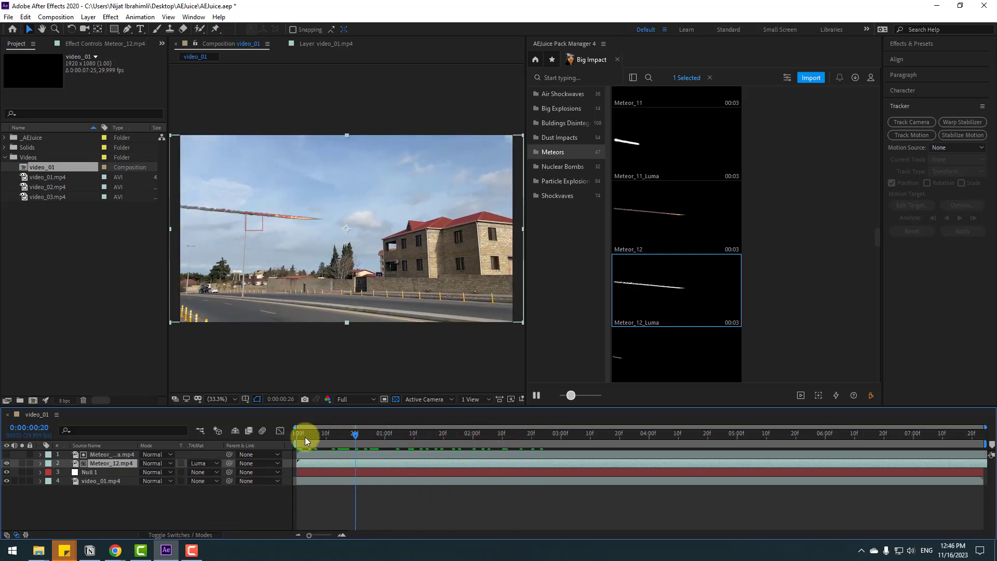
- Parent both Meteor_12 layers to Null 1 and preview them following the footage
drag(484, 437, 282, 433)
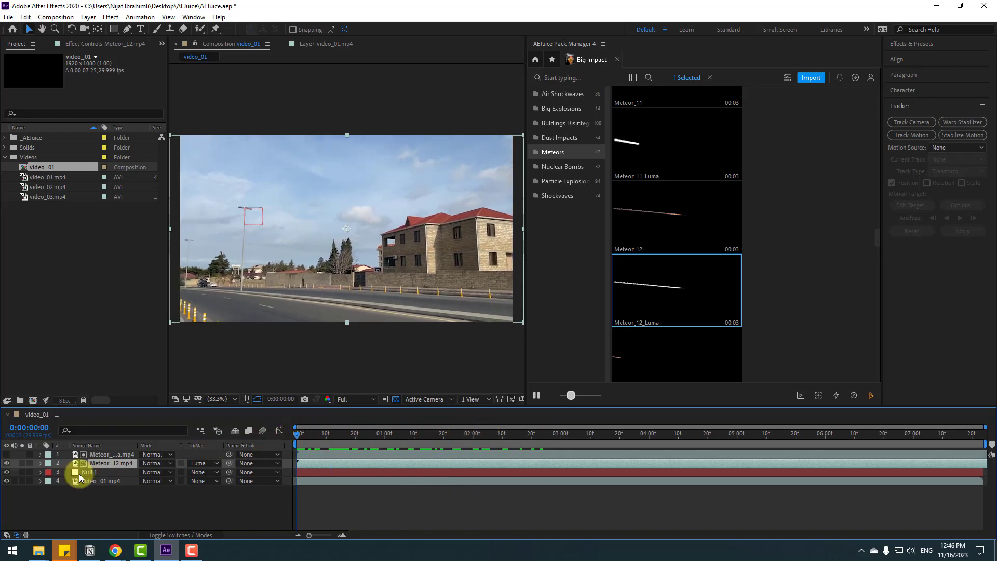
shift+click(106, 456)
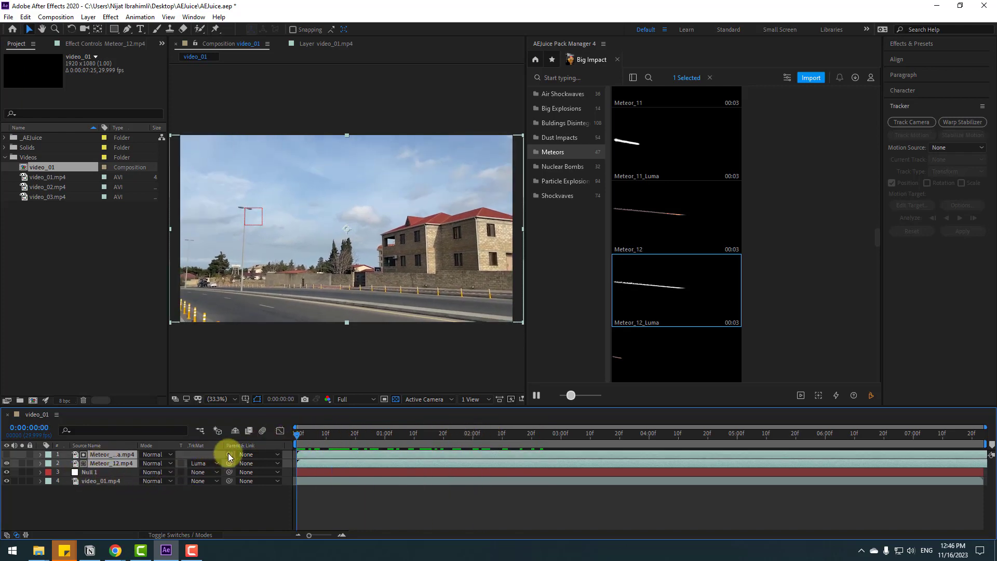
drag(229, 455, 95, 473)
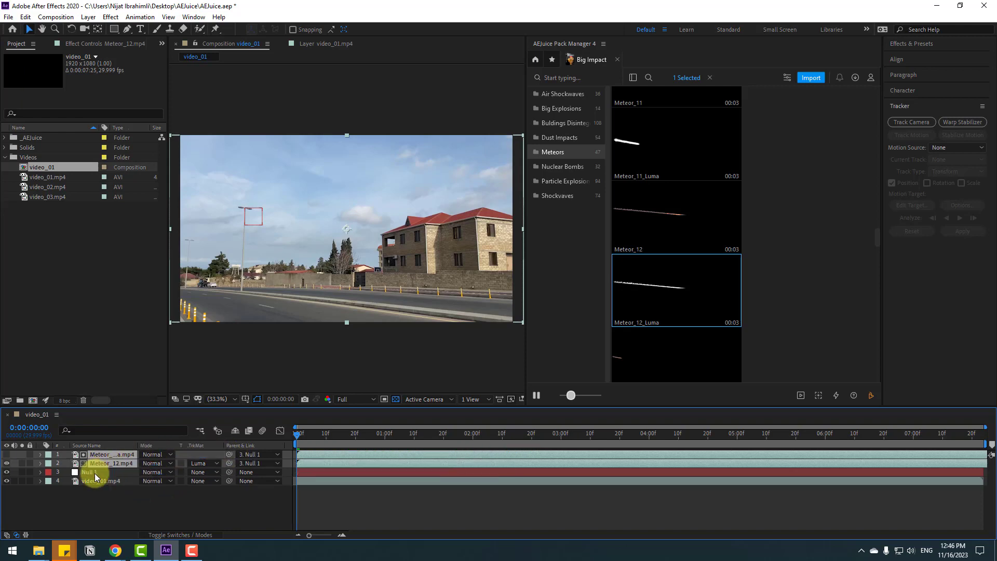
click(331, 463)
drag(300, 436, 323, 441)
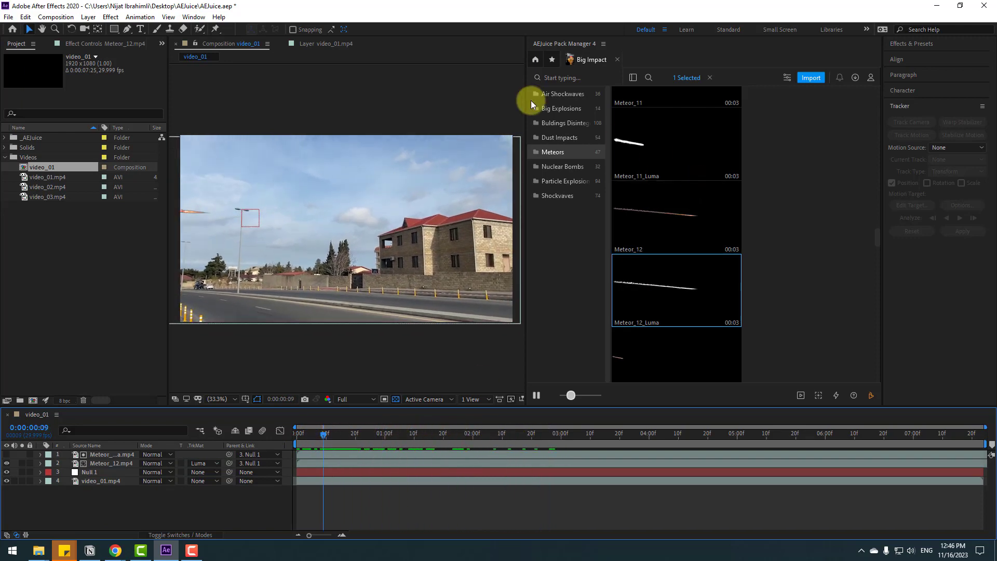
- Widen the viewer, preview the trail reaching the house, and select Meteor_12
drag(525, 67, 751, 79)
key(Page_Up)
drag(292, 440, 537, 440)
click(394, 436)
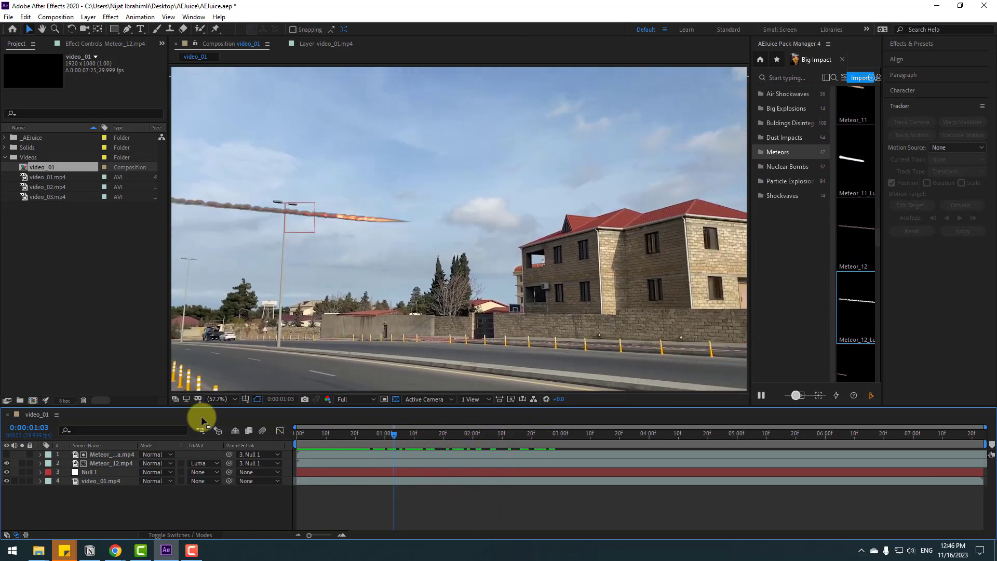
click(214, 399)
click(113, 500)
drag(397, 437, 504, 444)
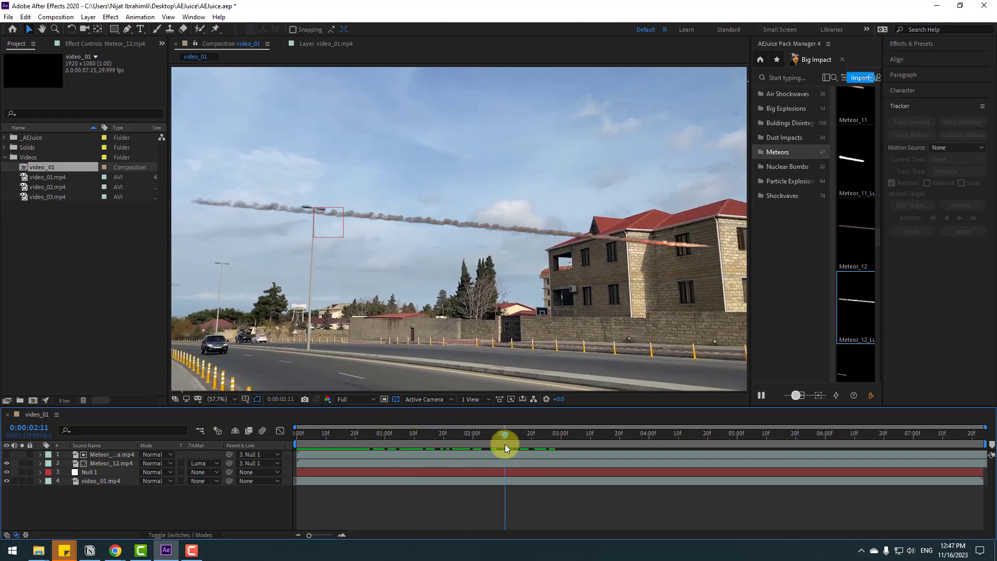
click(101, 465)
click(127, 29)
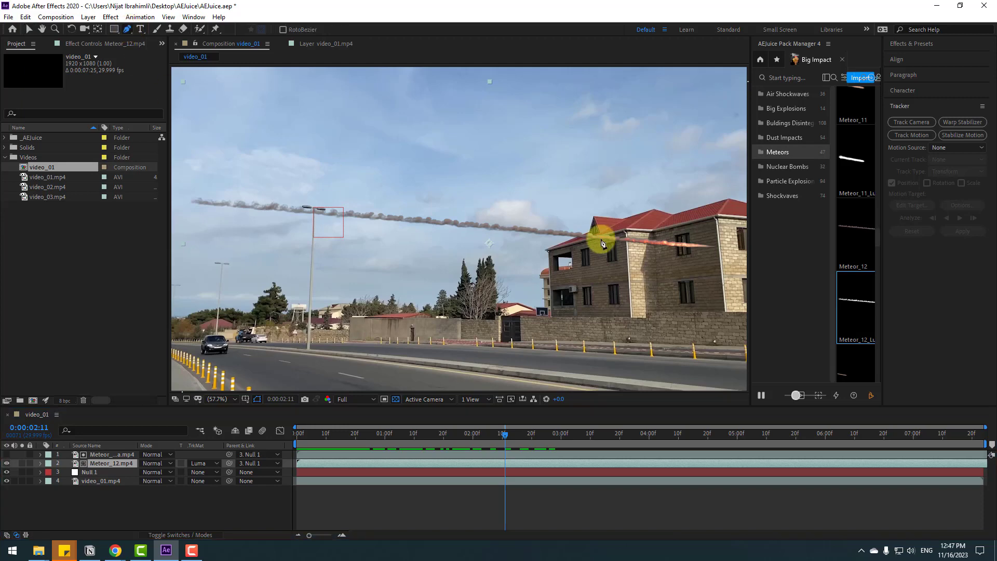
- Trace a closed Pen mask around the house's roof and walls on Meteor_12
key(slash)
scroll(596, 256, up, 1)
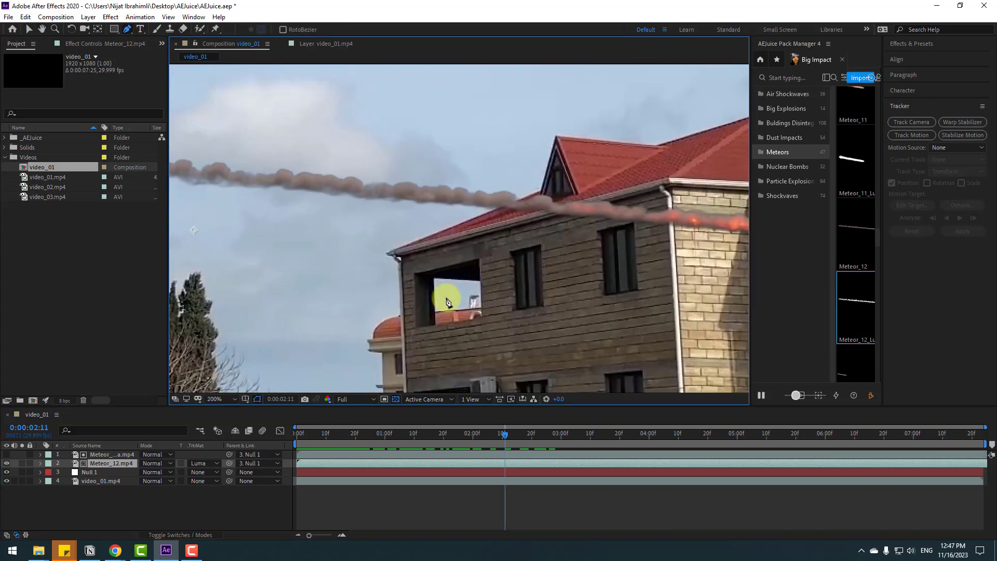
key(comma)
key(comma)
key(comma)
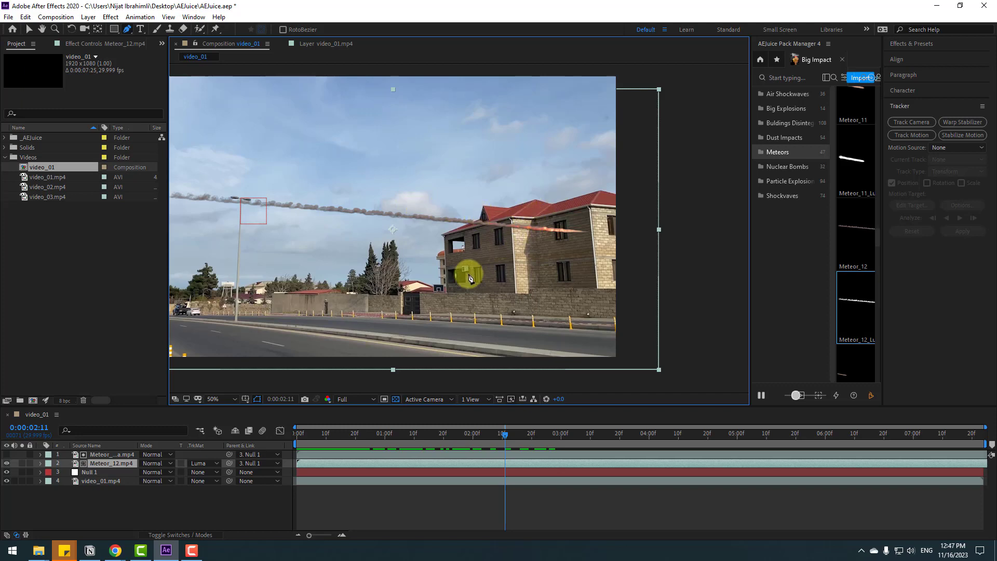
scroll(452, 283, up, 3)
scroll(405, 224, down, 3)
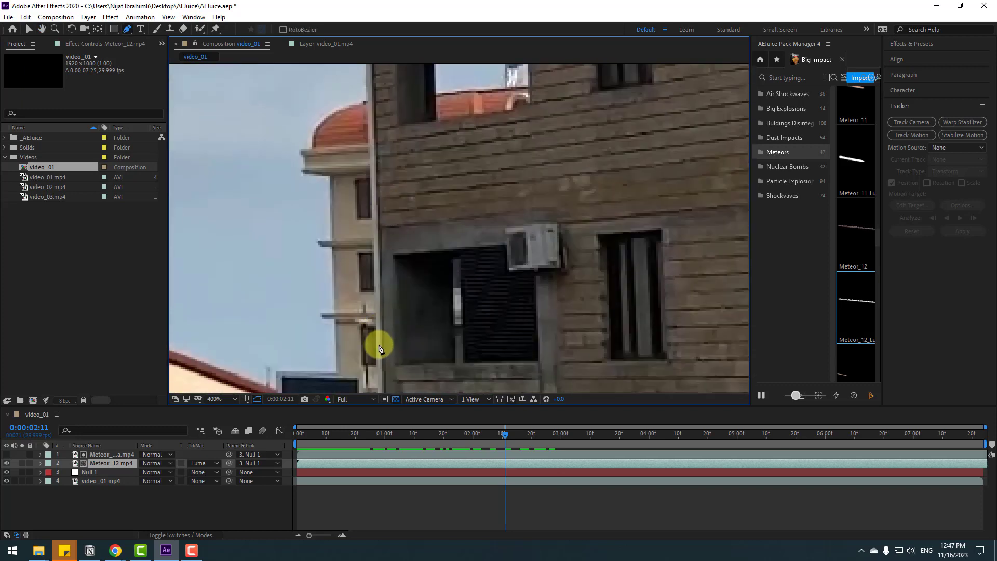
scroll(394, 233, up, 4)
key(g)
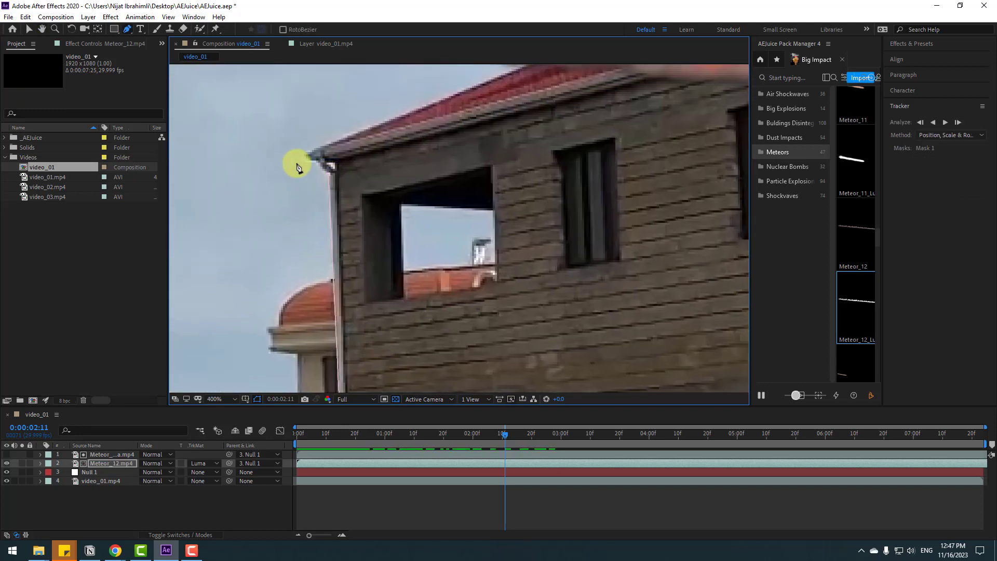
scroll(410, 156, up, 3)
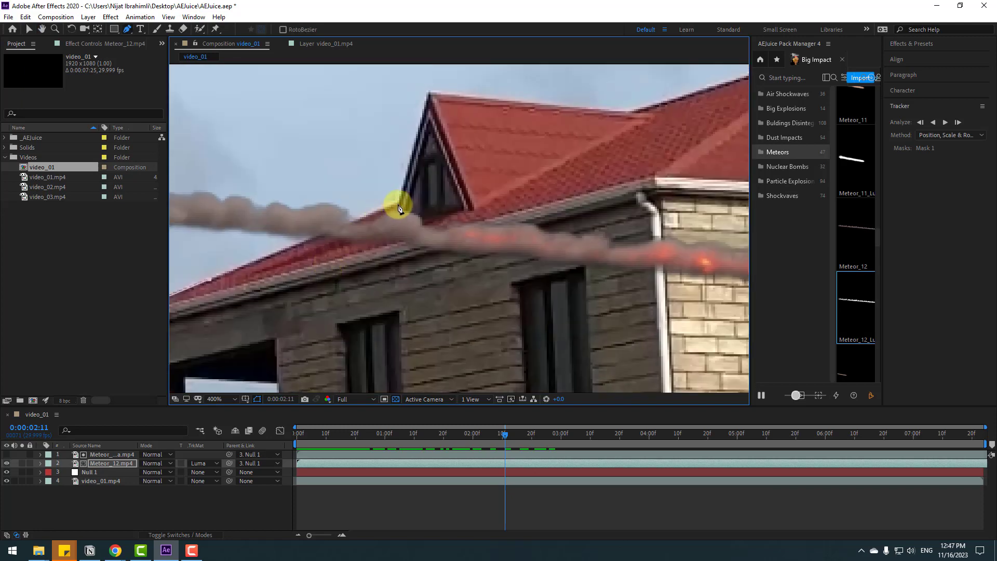
key(h)
scroll(483, 161, down, 5)
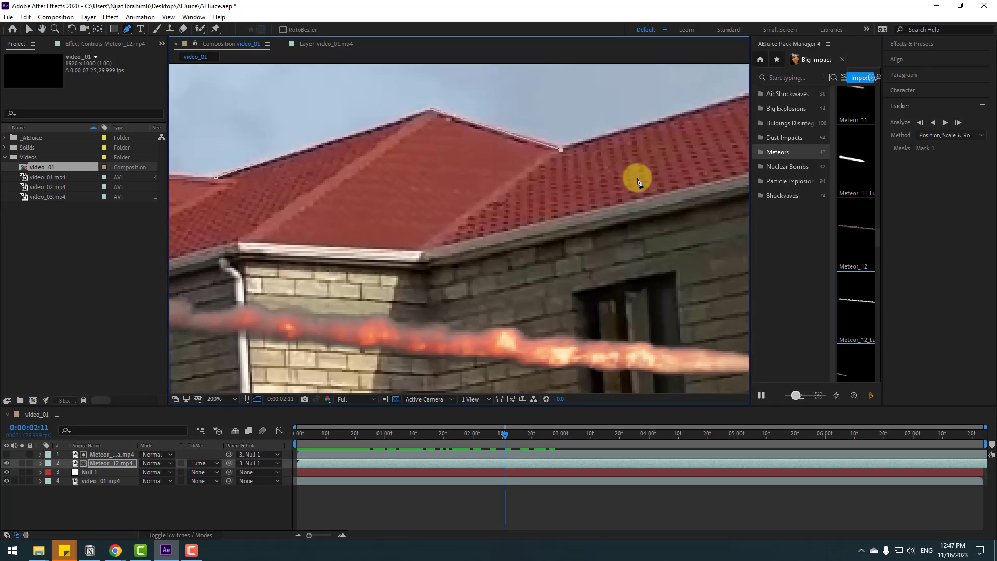
key(g)
click(616, 283)
click(266, 290)
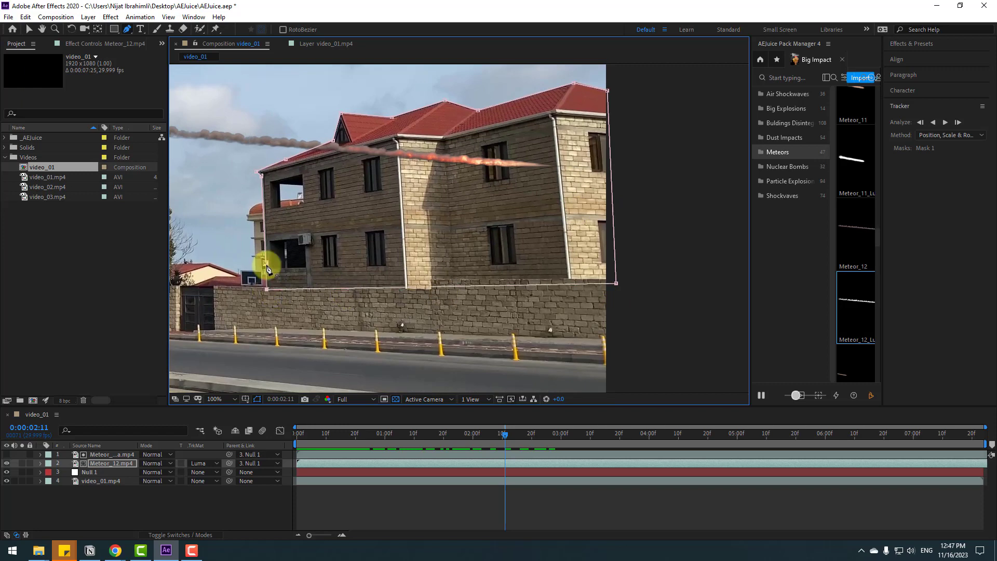
- Reveal and select Meteor_12's new Mask 1, then collapse the layer
click(28, 30)
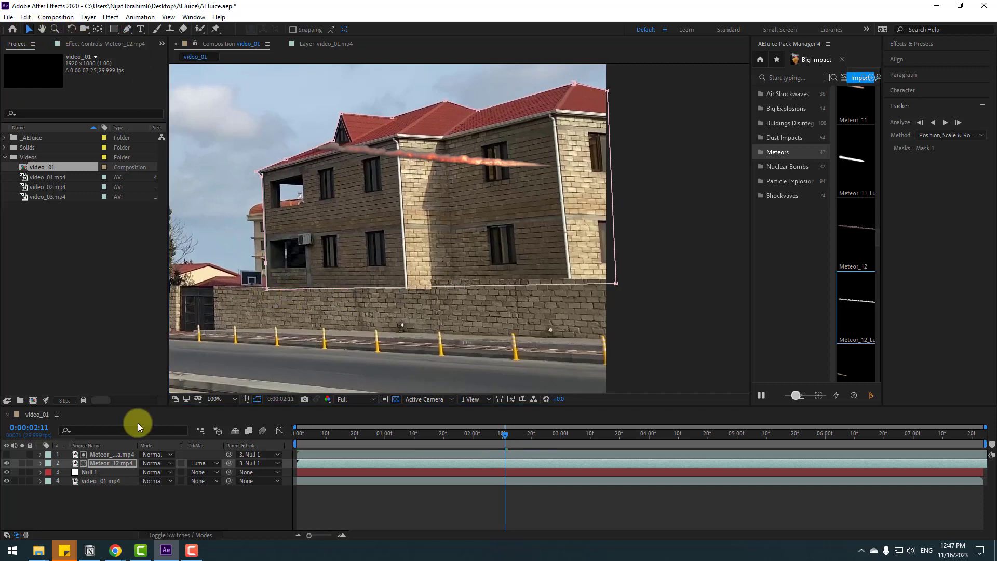
click(95, 464)
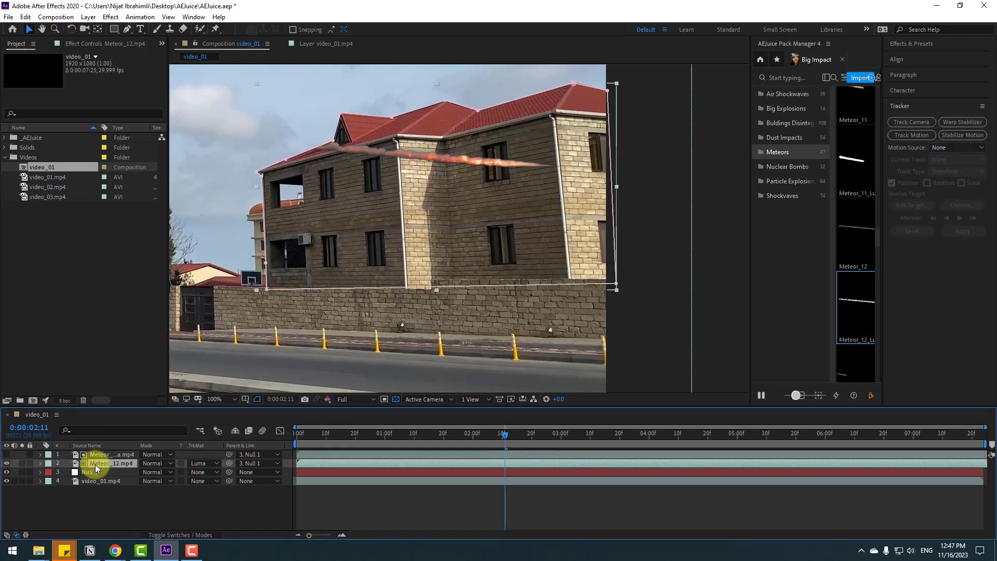
key(m)
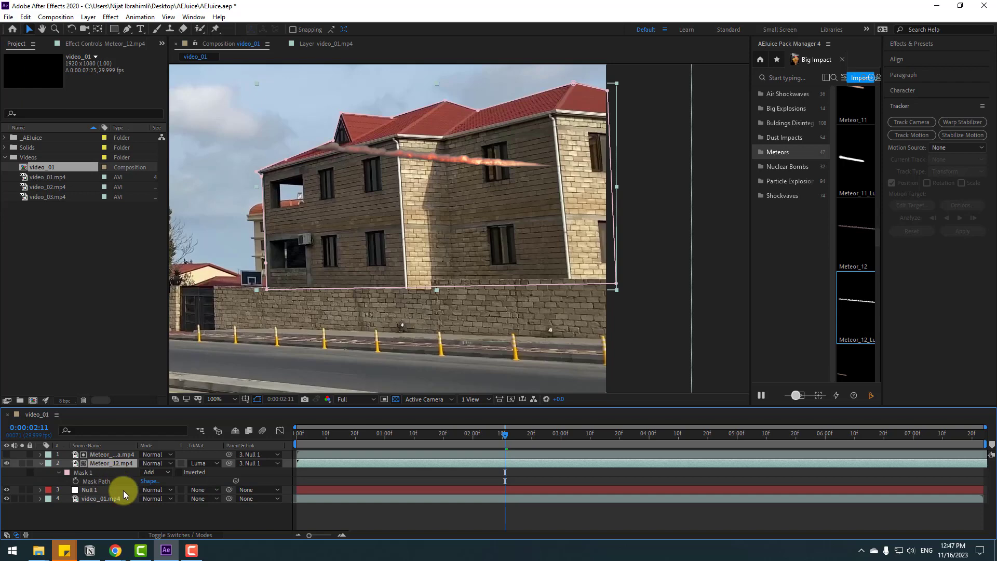
click(83, 474)
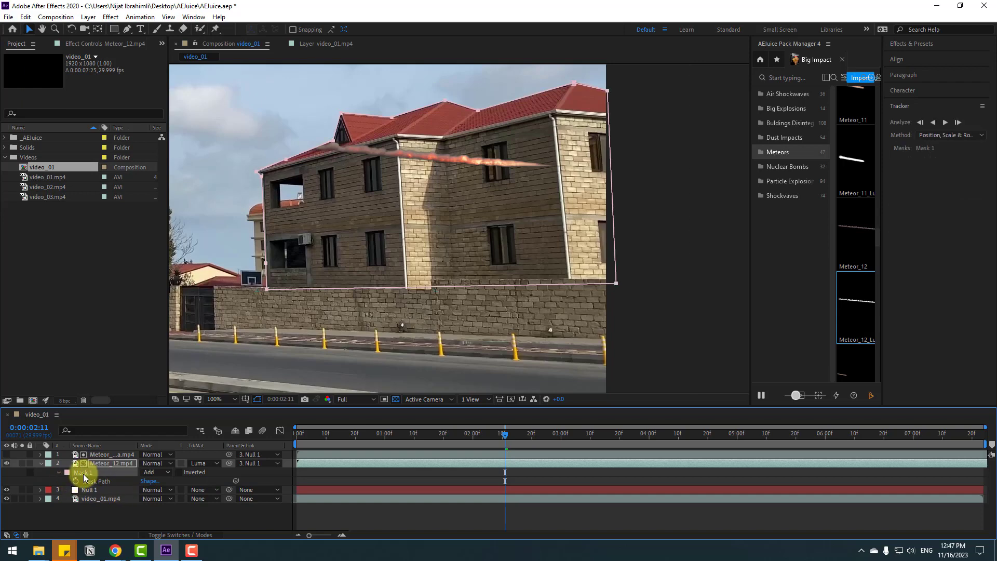
click(42, 464)
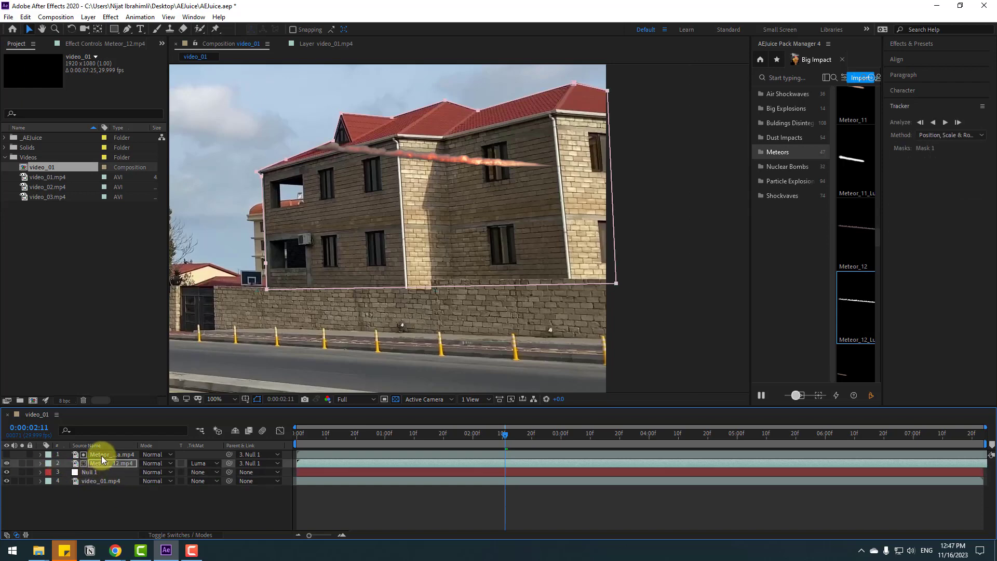
- Tick Inverted on Mask 1 of the top meteor layer and Meteor_12
click(102, 456)
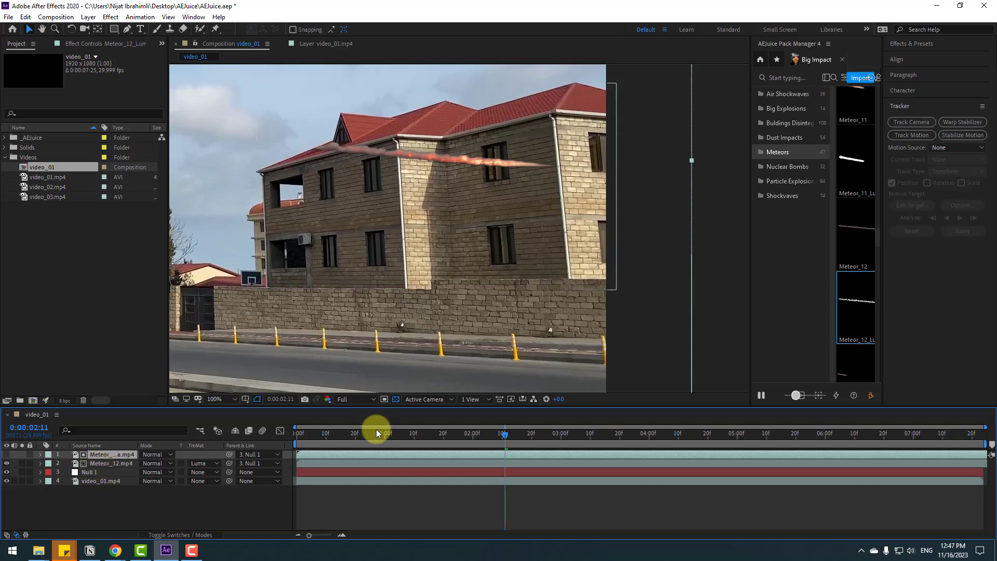
mouse_move(471, 435)
mouse_down()
mouse_move(313, 437)
mouse_move(488, 435)
mouse_up()
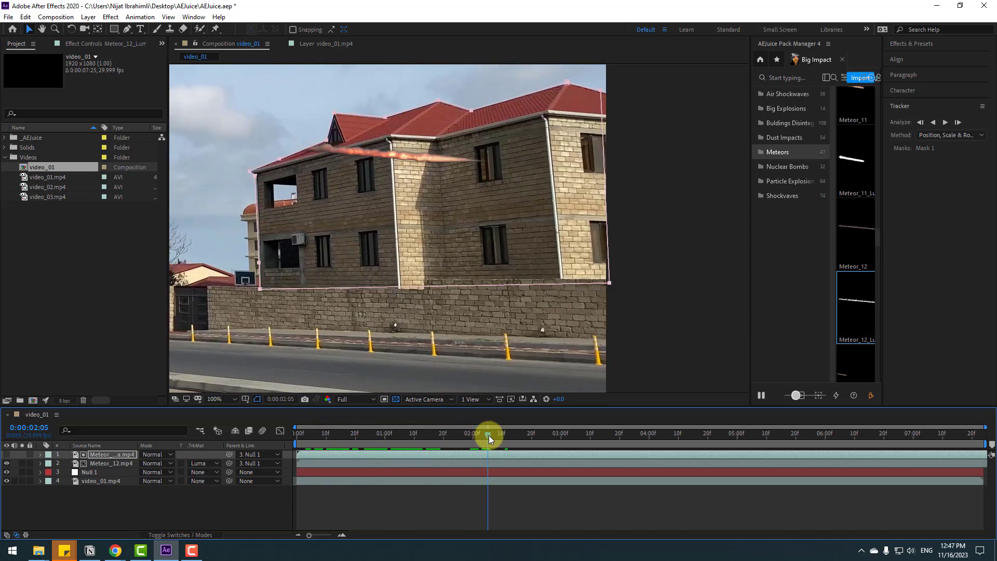
key(h)
drag(272, 201, 411, 178)
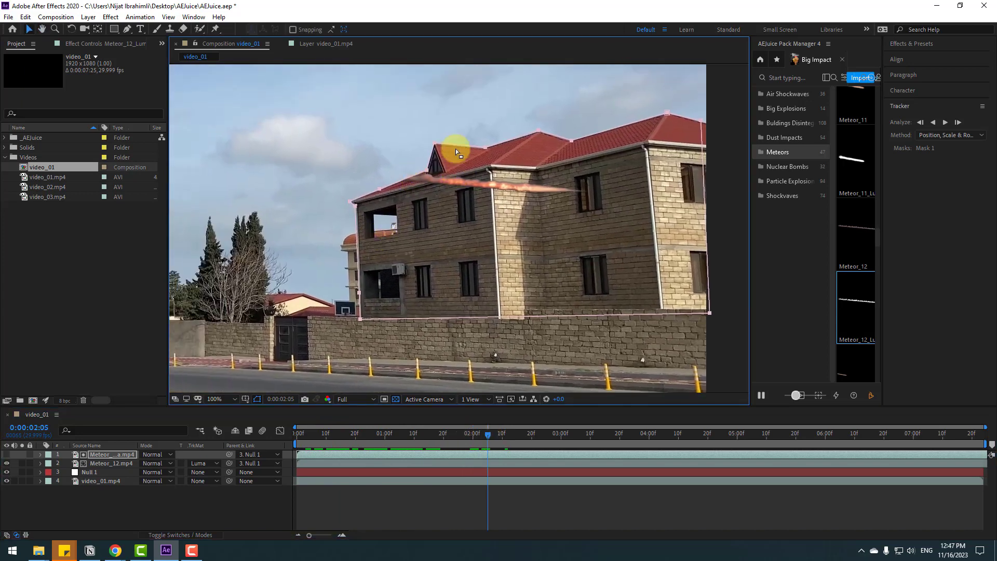
click(106, 462)
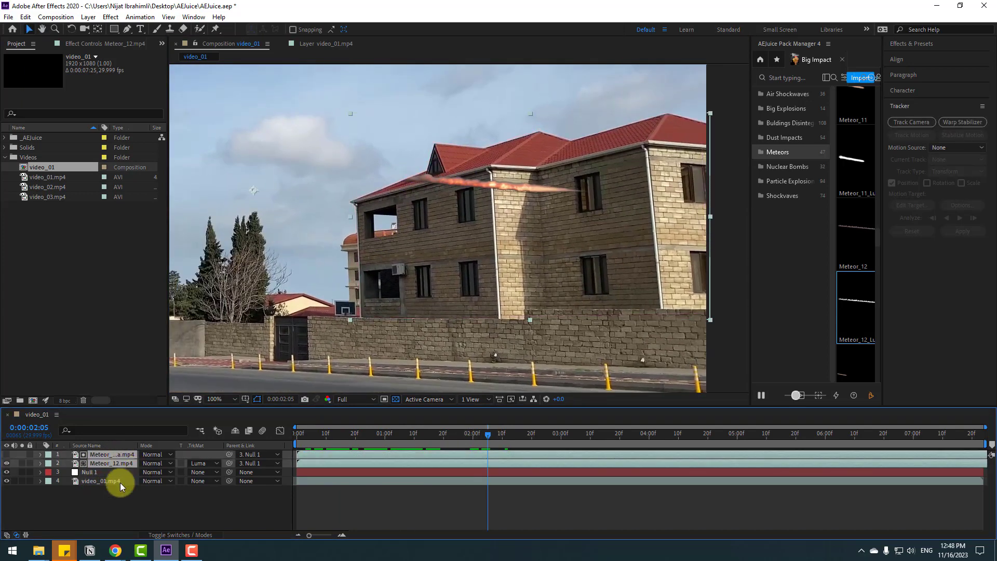
key(m)
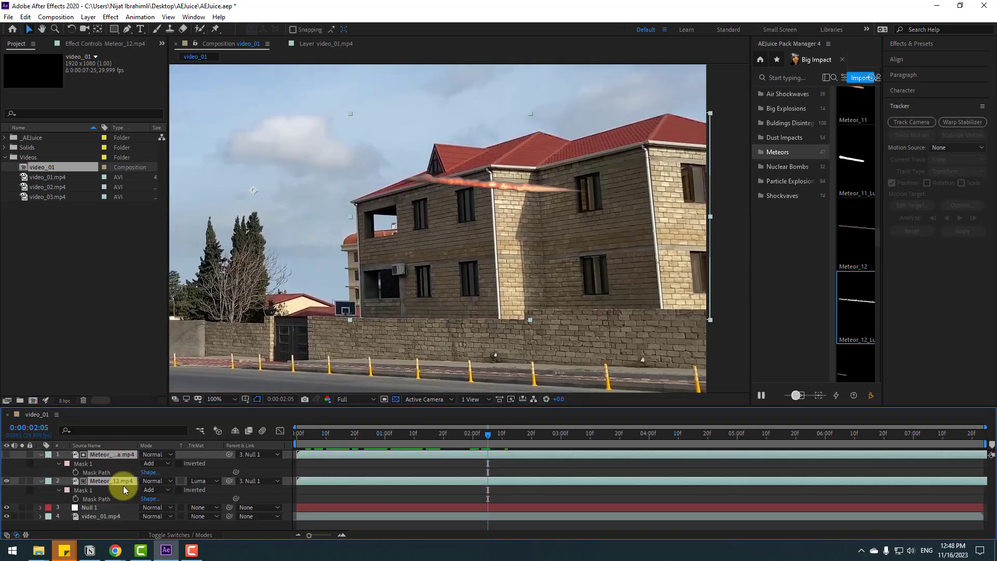
click(180, 463)
click(181, 489)
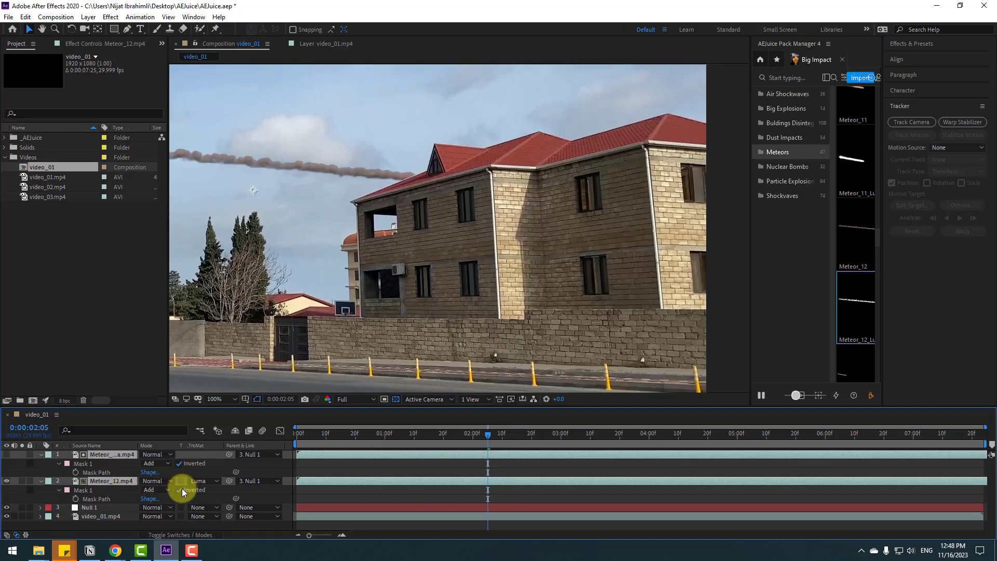
- Set the viewer magnification to Fit and preview the meteor shot
click(40, 455)
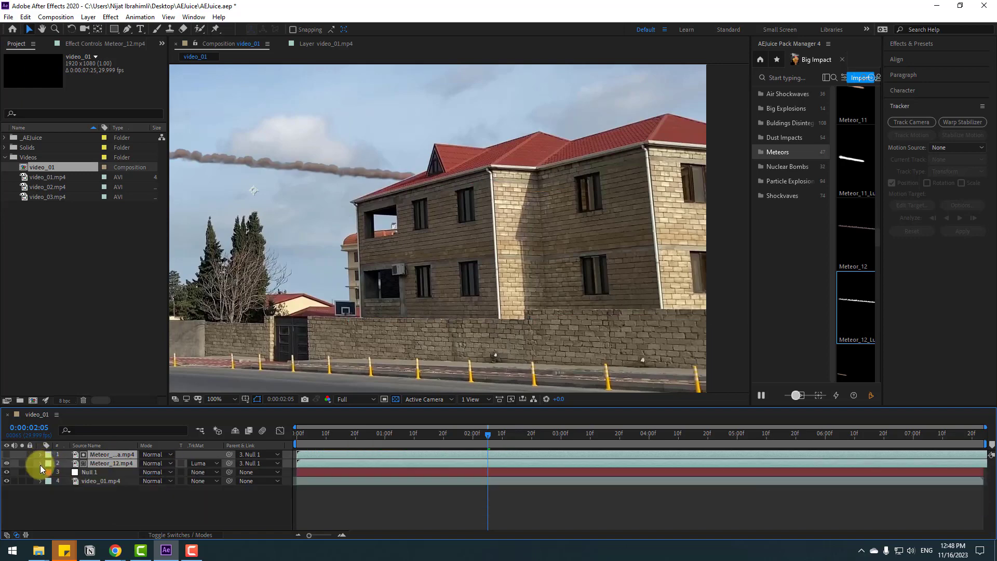
click(198, 502)
click(215, 399)
click(245, 227)
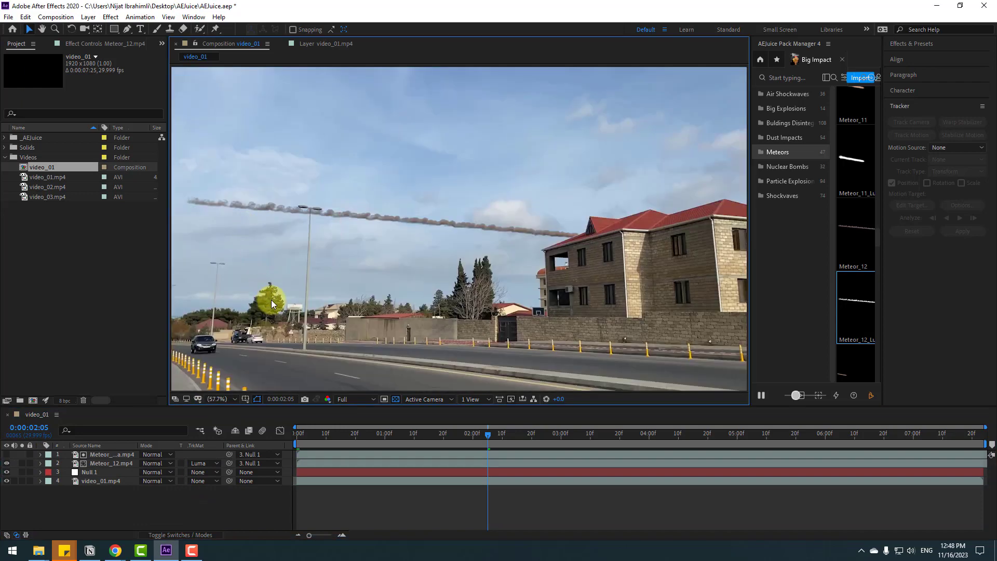
key(space)
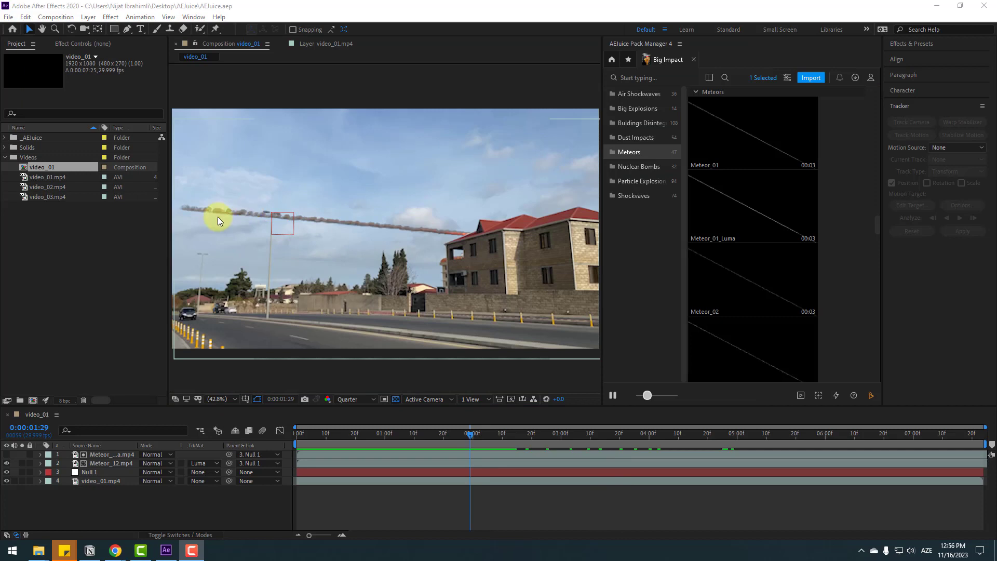
- Import the img.jpg photo into the project and move it into the Videos folder
click(97, 266)
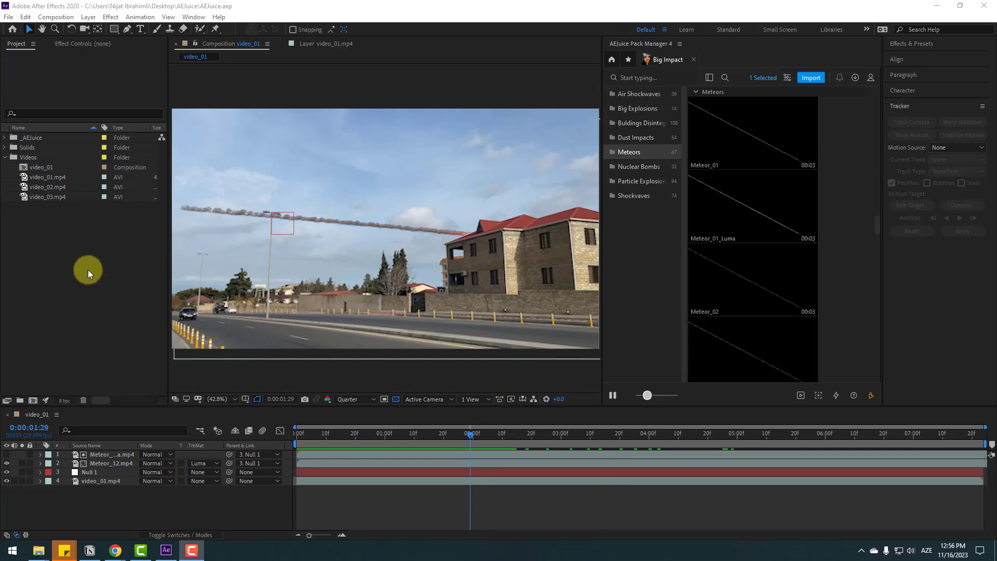
right_click(61, 239)
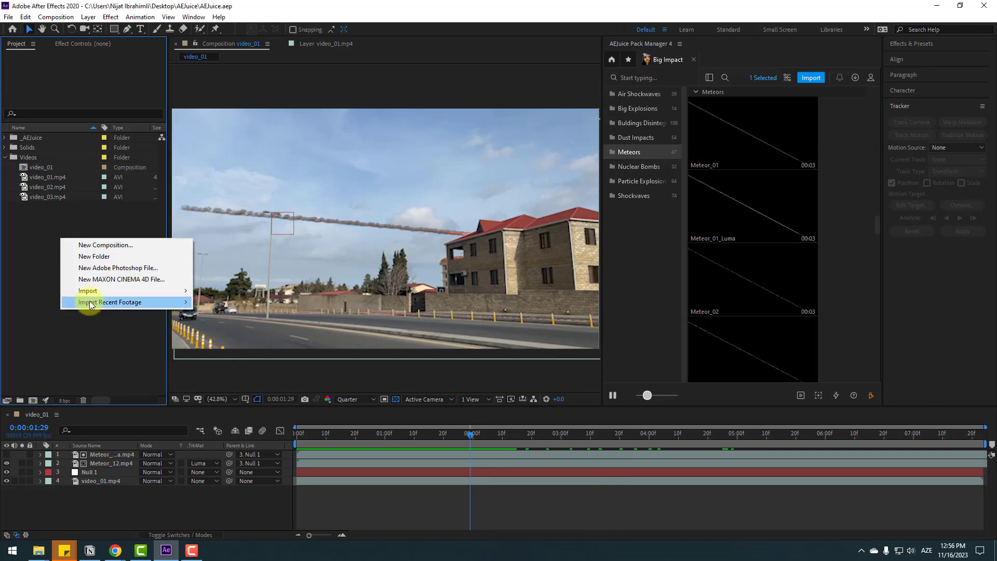
mouse_move(169, 295)
click(201, 291)
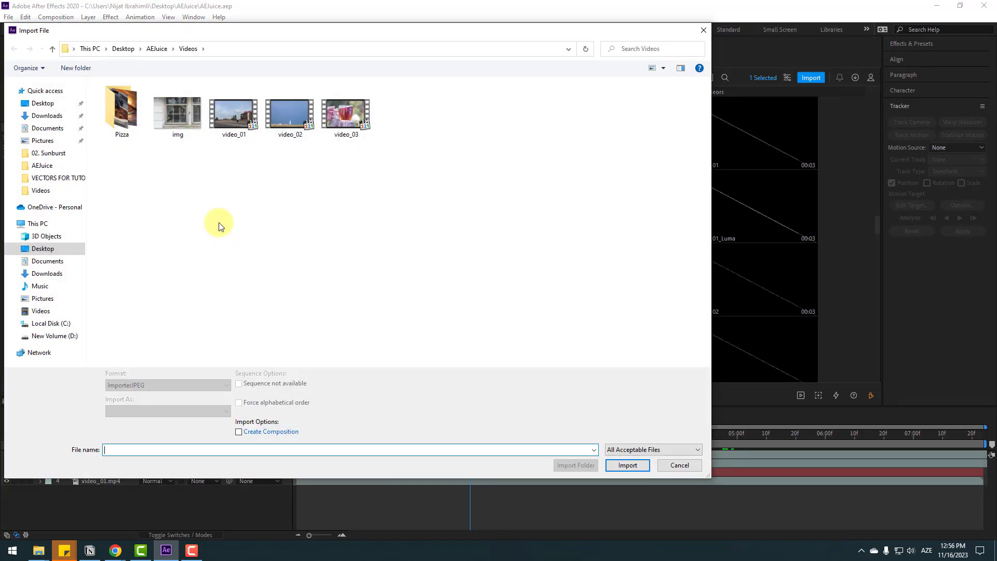
click(180, 127)
click(618, 466)
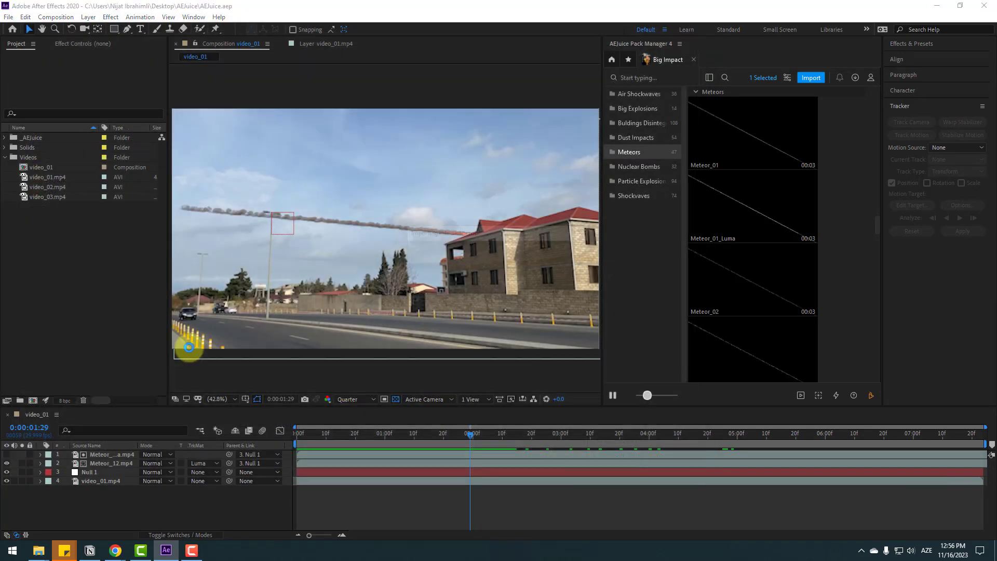
drag(33, 150, 29, 167)
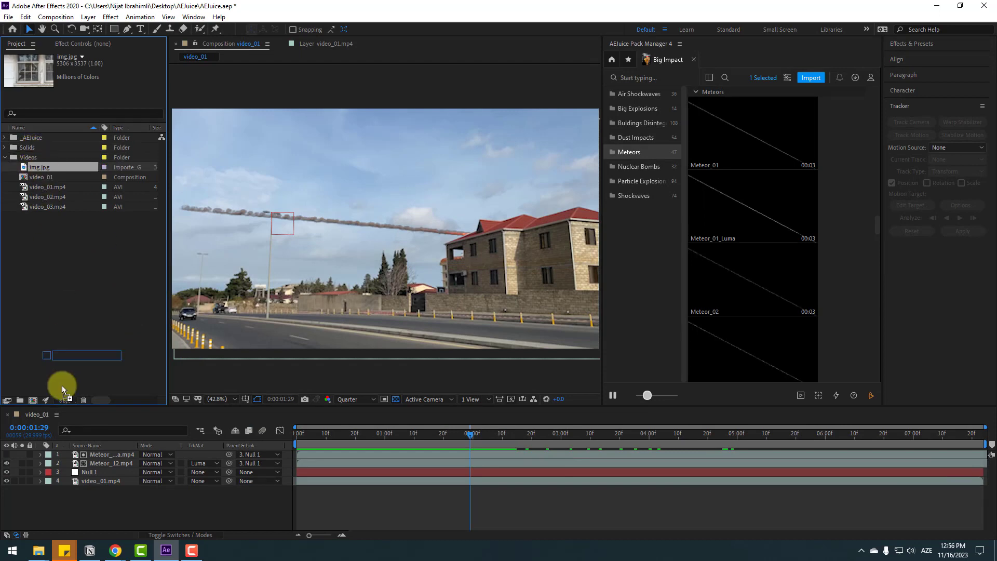
- Create the img composition from img.jpg and zoom the viewer out to 8.3%
drag(32, 400, 33, 400)
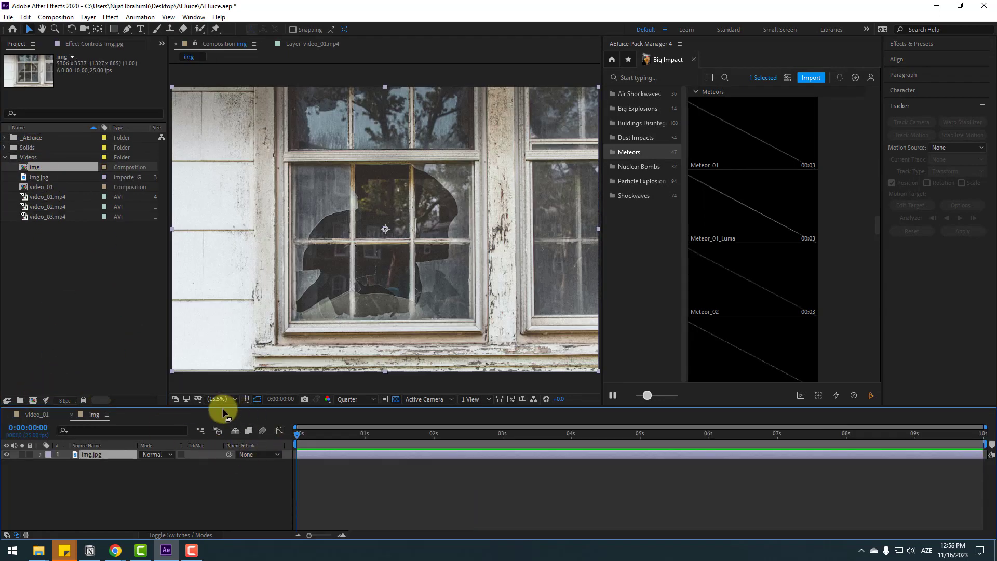
click(218, 399)
click(236, 228)
scroll(330, 241, down, 2)
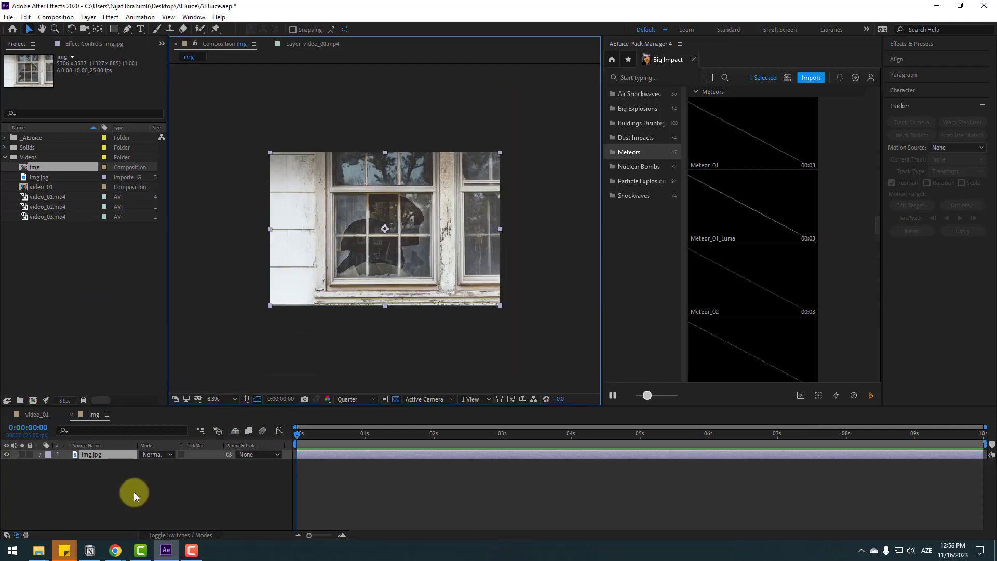
- Set the img composition's Width to 1920 and Height to 1080 in Composition Settings
click(110, 493)
right_click(73, 488)
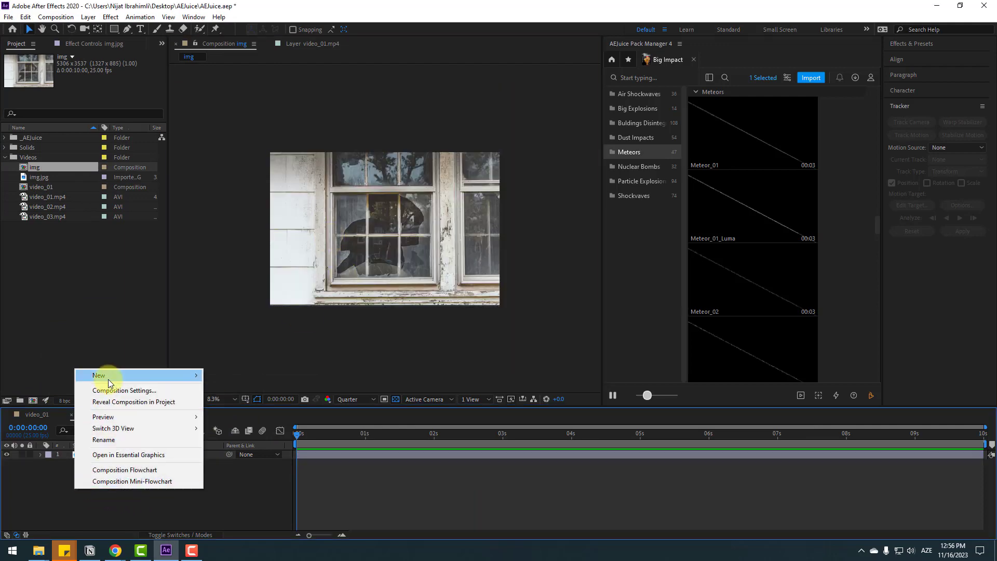
click(123, 393)
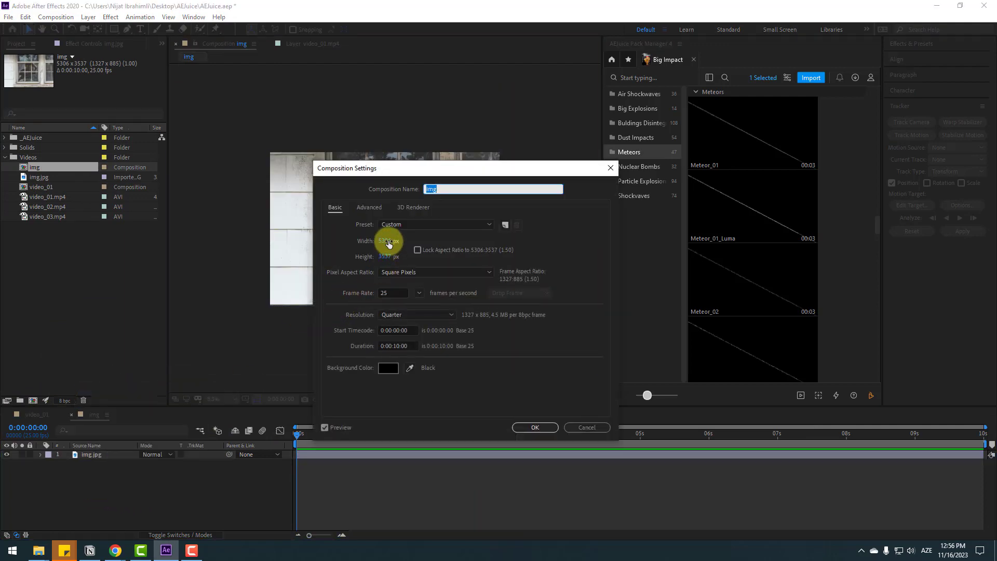
click(389, 241)
text(1920)
key(Tab)
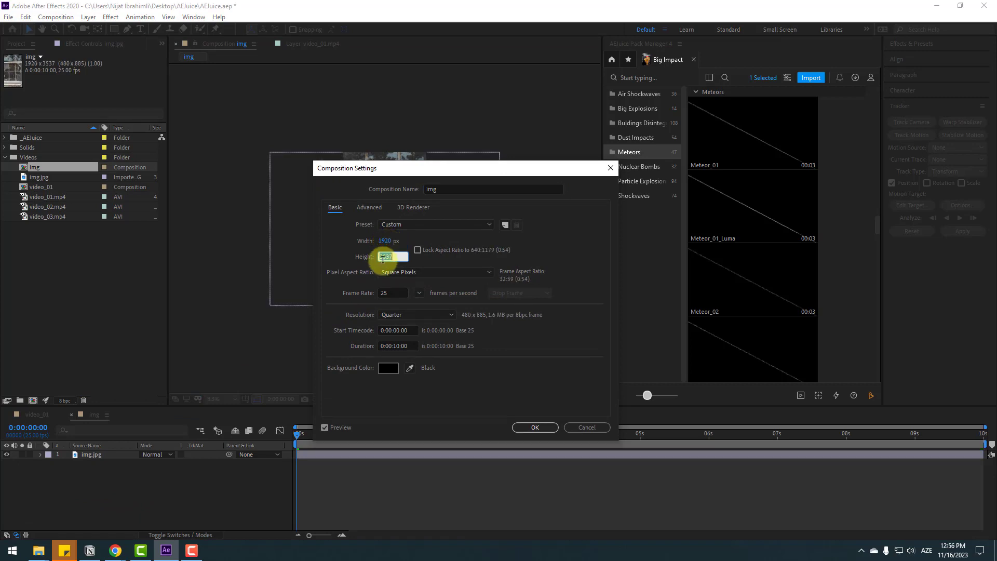
text(1080)
key(Return)
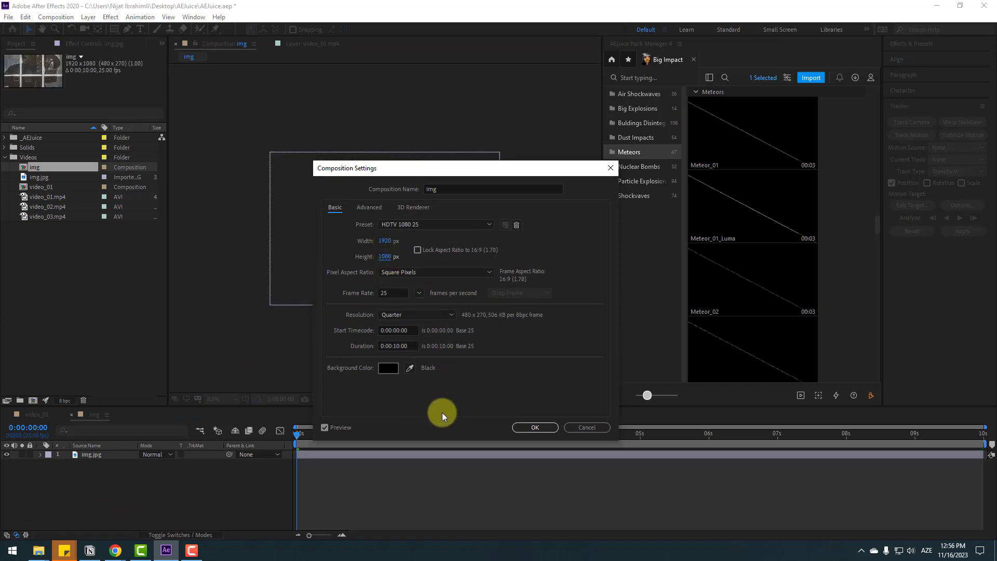
click(533, 427)
click(218, 399)
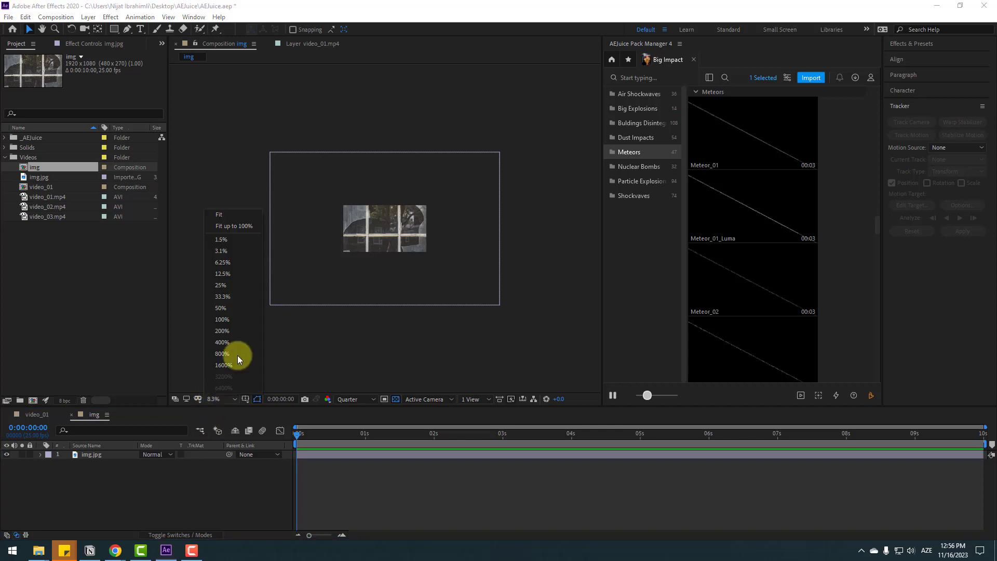
- Fit the viewer and set the img.jpg layer's Scale to 37.0%
click(218, 214)
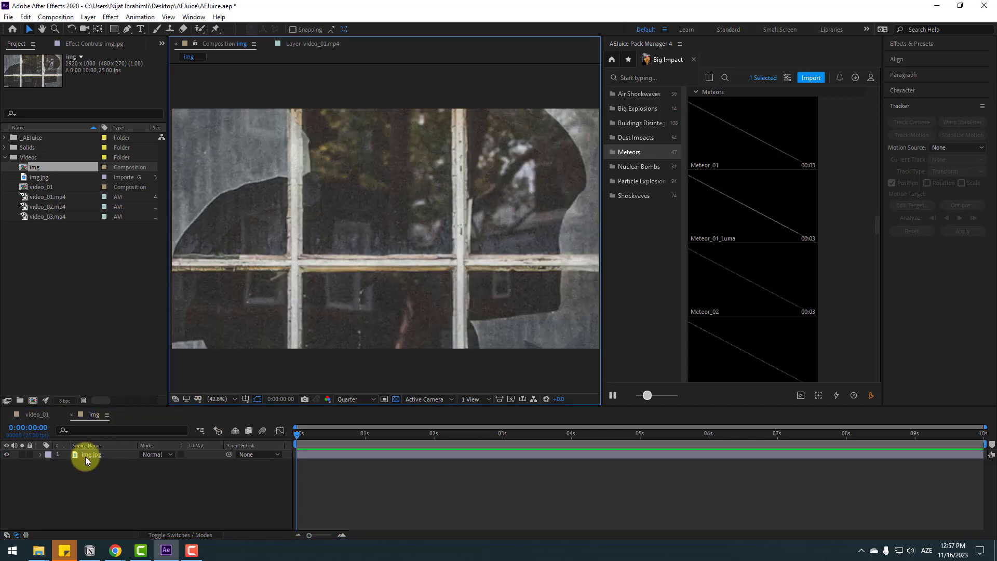
click(89, 454)
key(s)
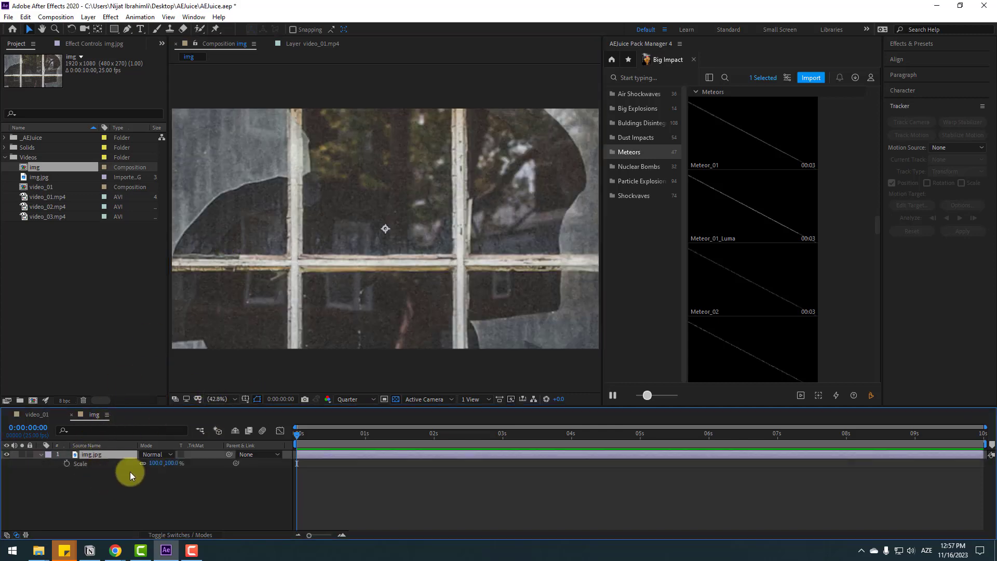
drag(156, 465, 155, 491)
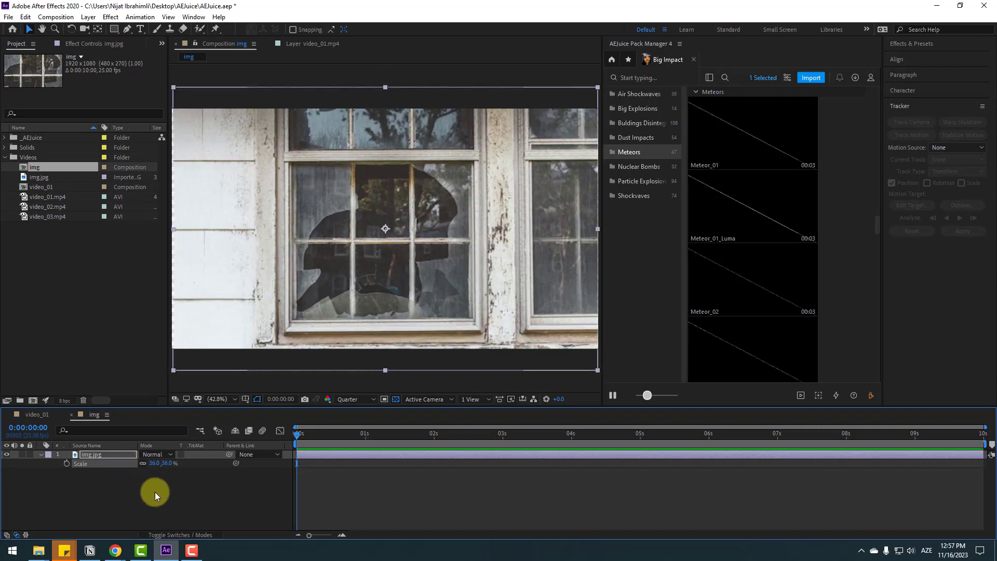
text(37)
key(Return)
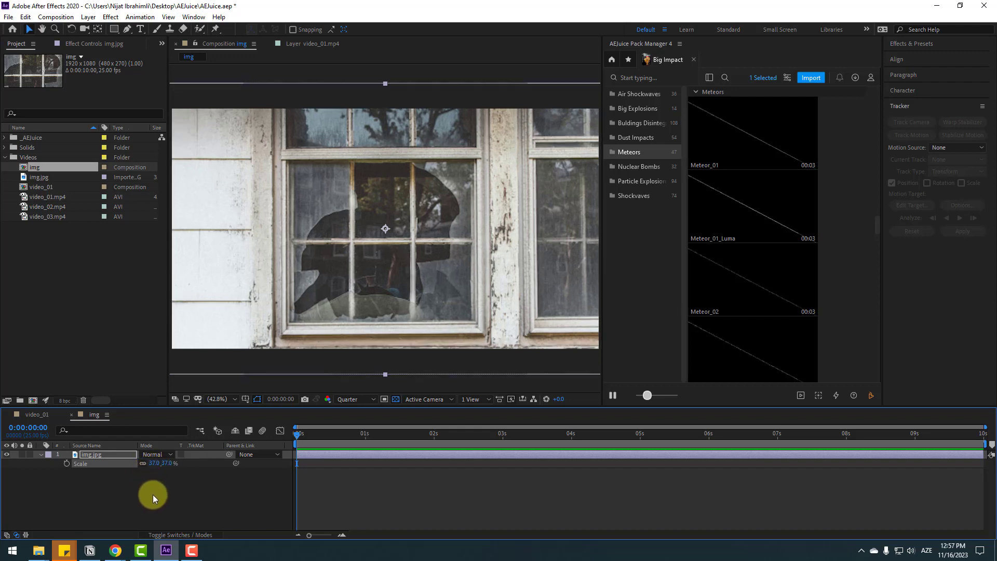
click(142, 488)
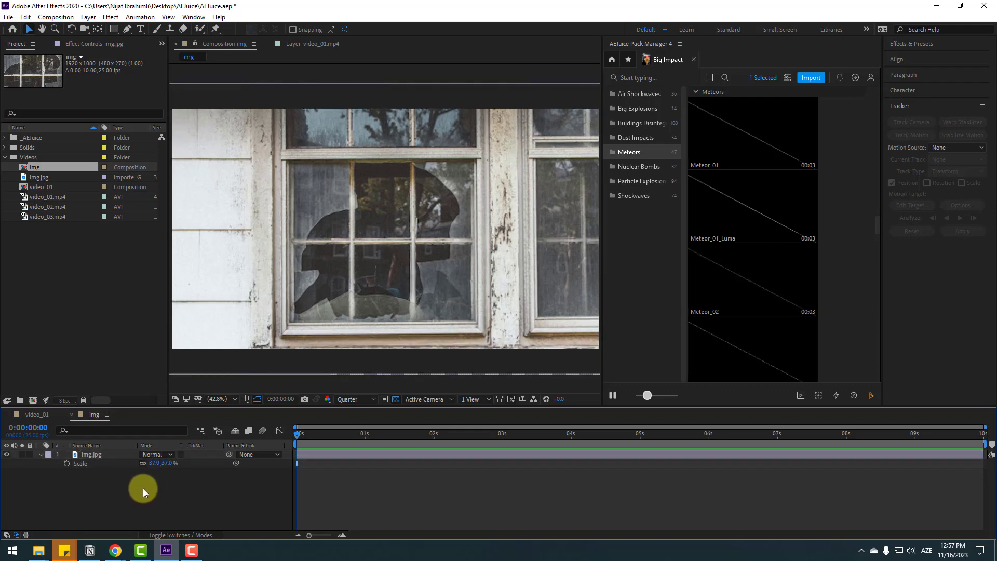
- Close Big Impact in AEJuice Pack Manager, open Slime Effects, and select Slime Surface 03
click(694, 60)
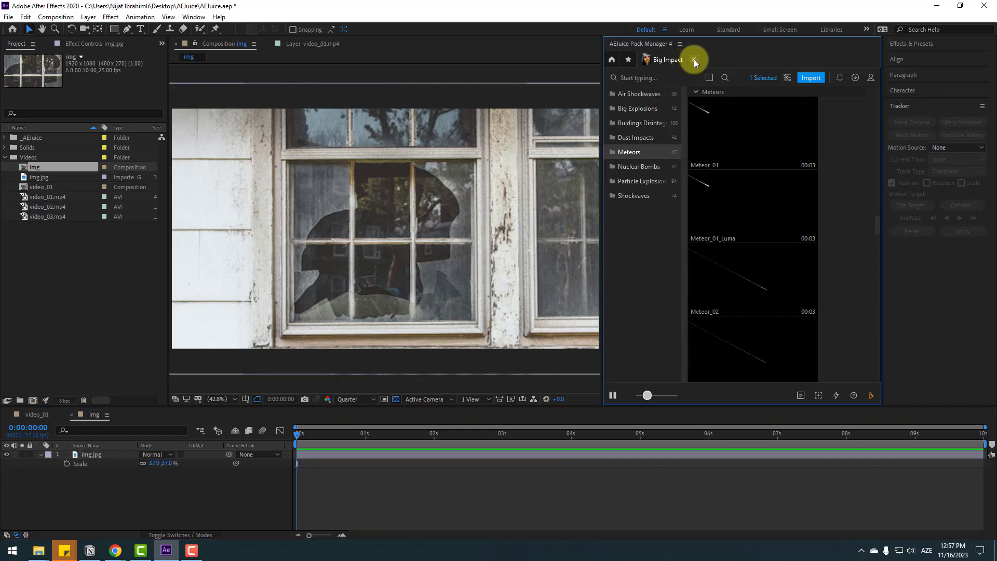
click(613, 59)
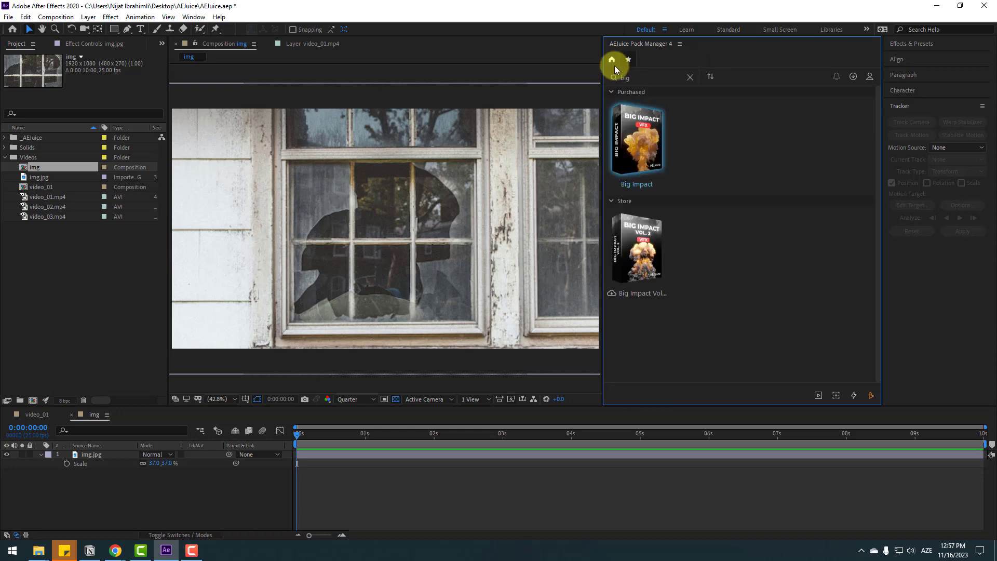
click(689, 78)
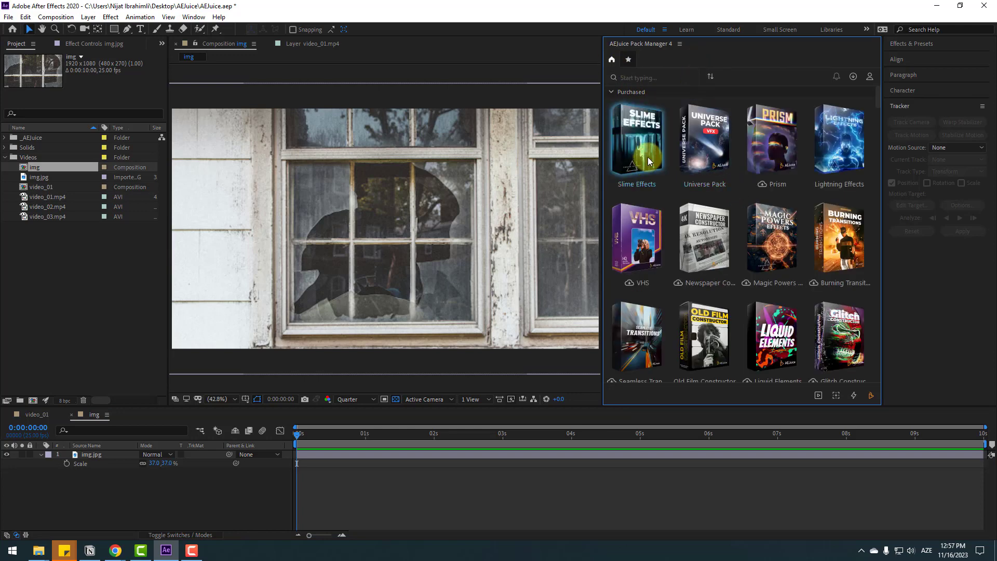
click(639, 130)
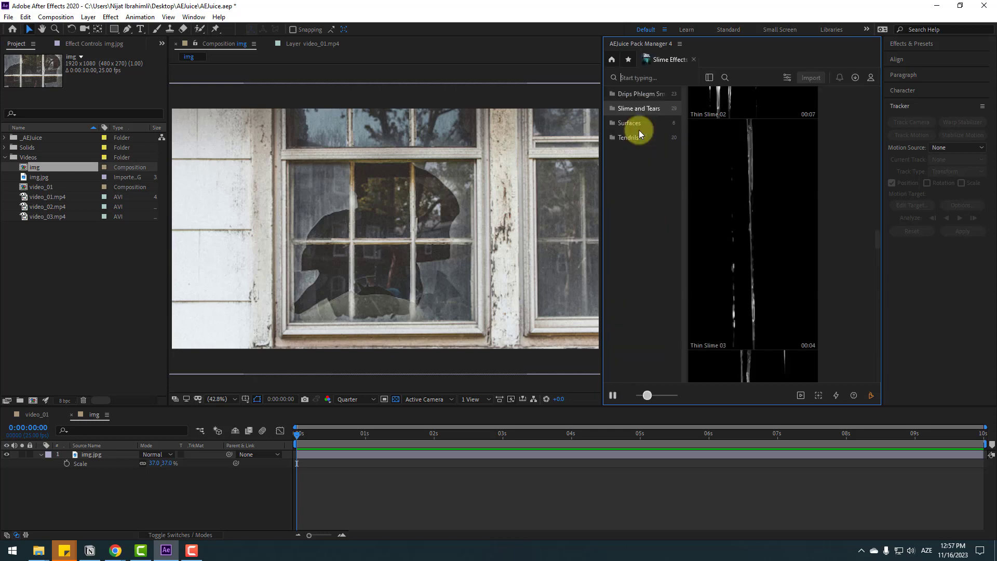
scroll(753, 161, up, 5)
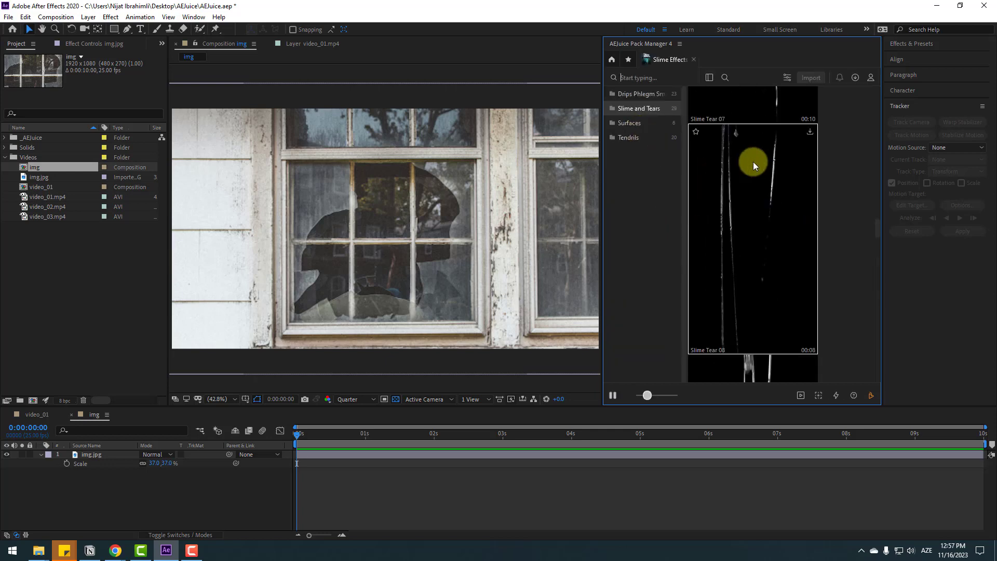
click(708, 76)
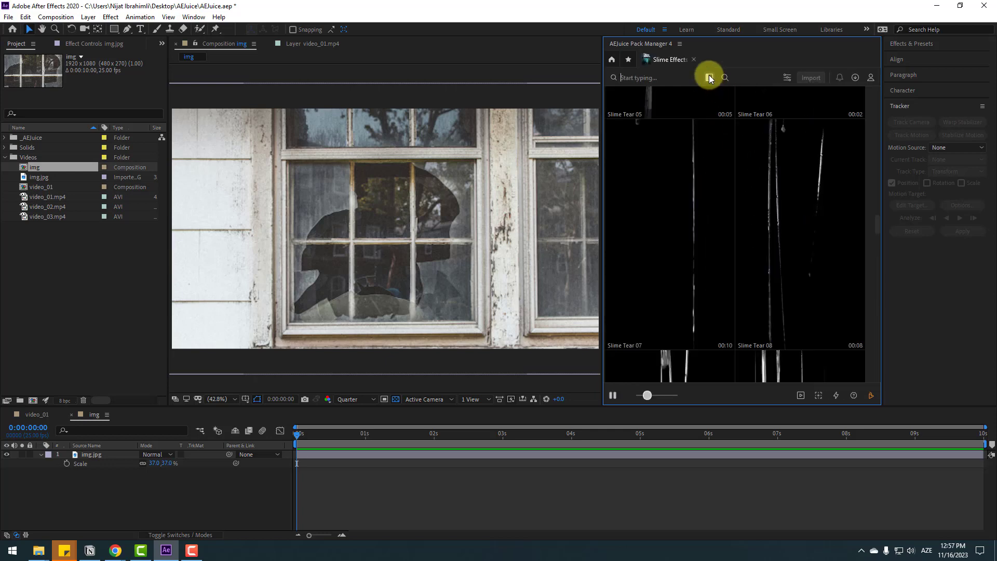
scroll(730, 164, up, 5)
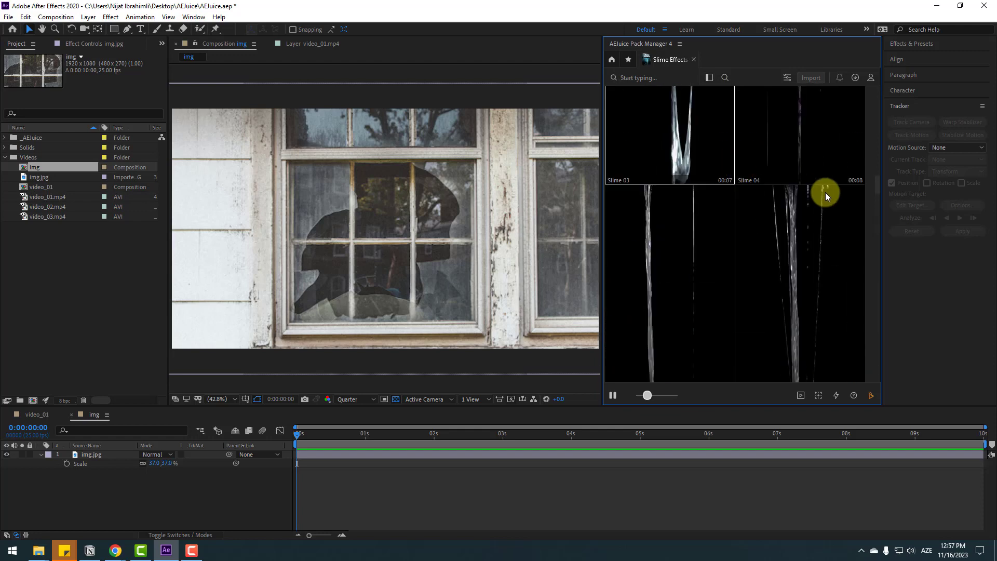
drag(875, 182, 867, 291)
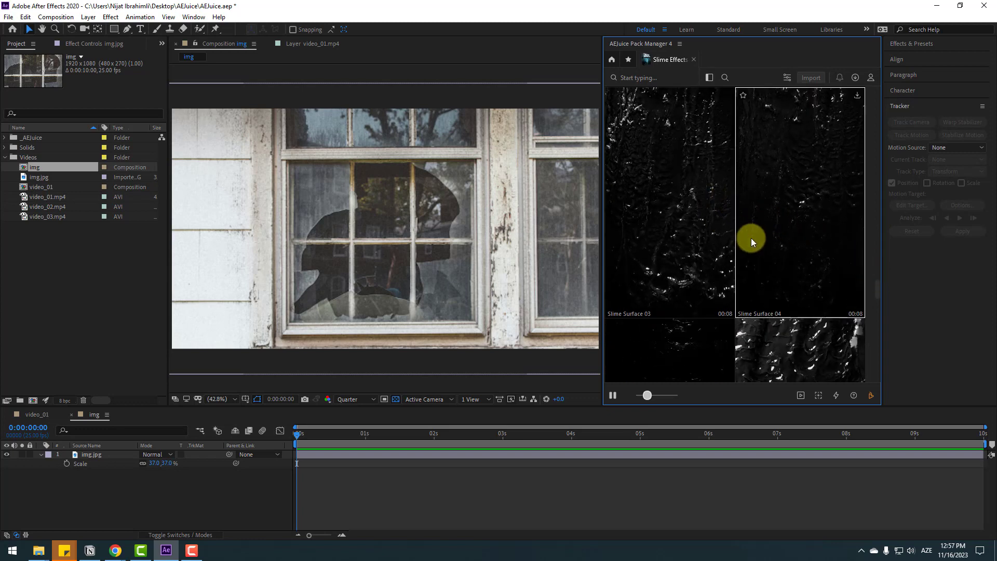
scroll(750, 238, down, 2)
click(660, 224)
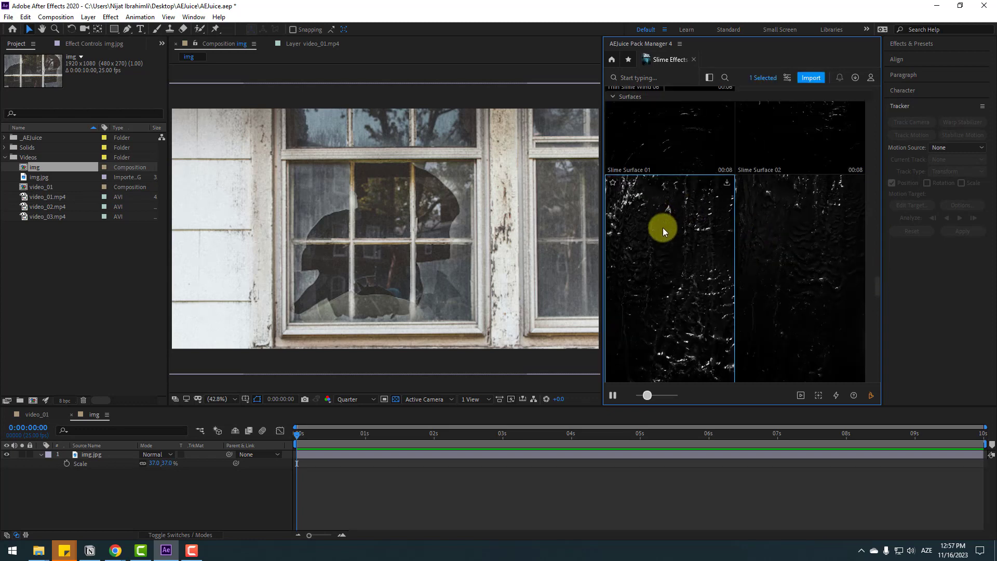
- Import Slime Surface 03 into the img composition in Screen mode
double_click(733, 141)
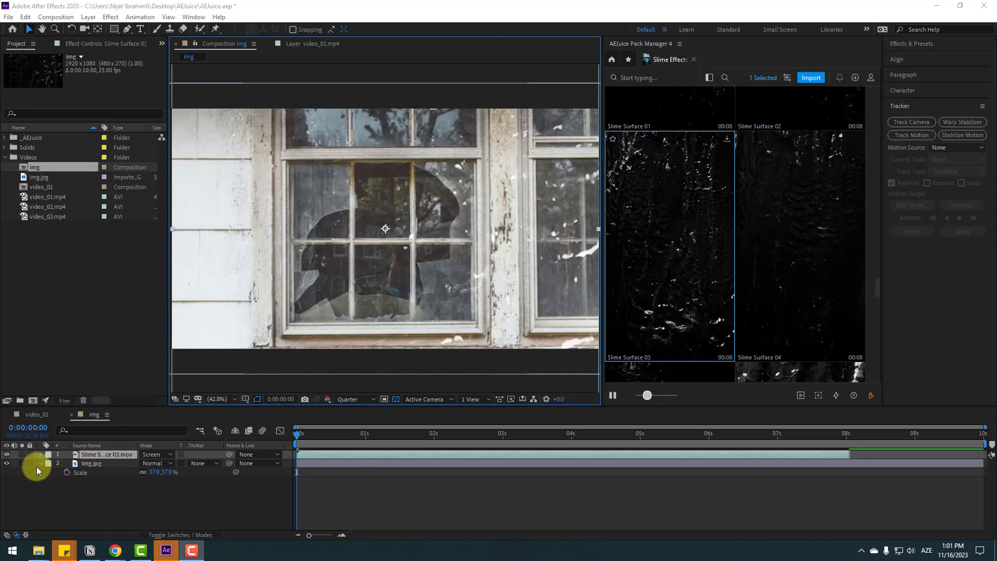
drag(604, 133, 705, 133)
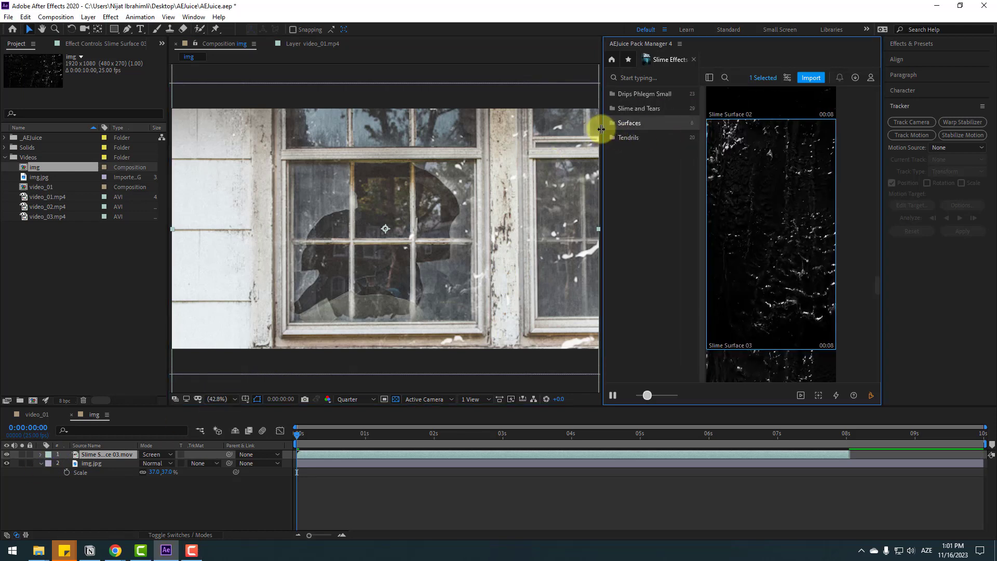
drag(600, 130, 677, 129)
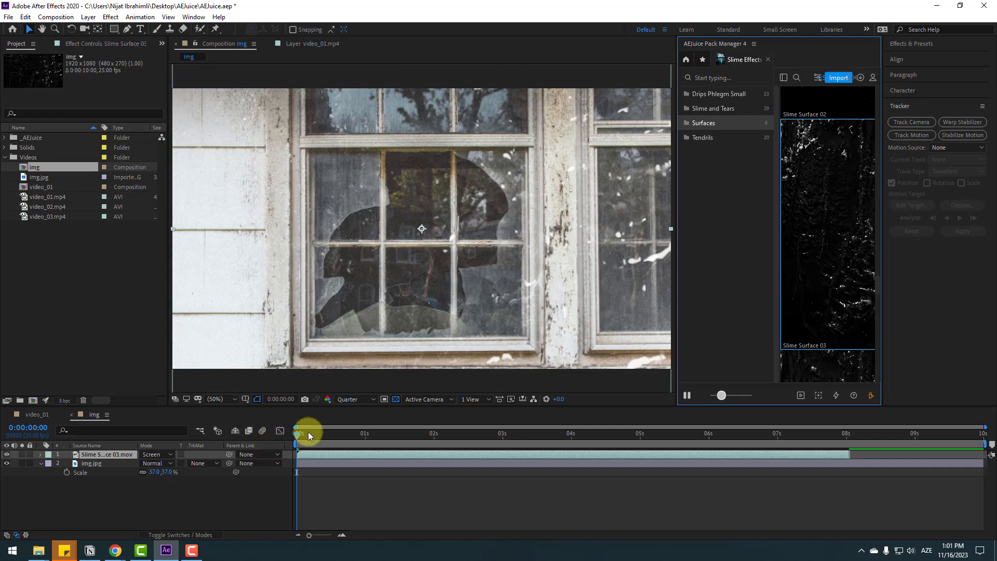
- At 1 second, scale the slime overlay to 22.9% and move it down-left
drag(308, 435, 365, 435)
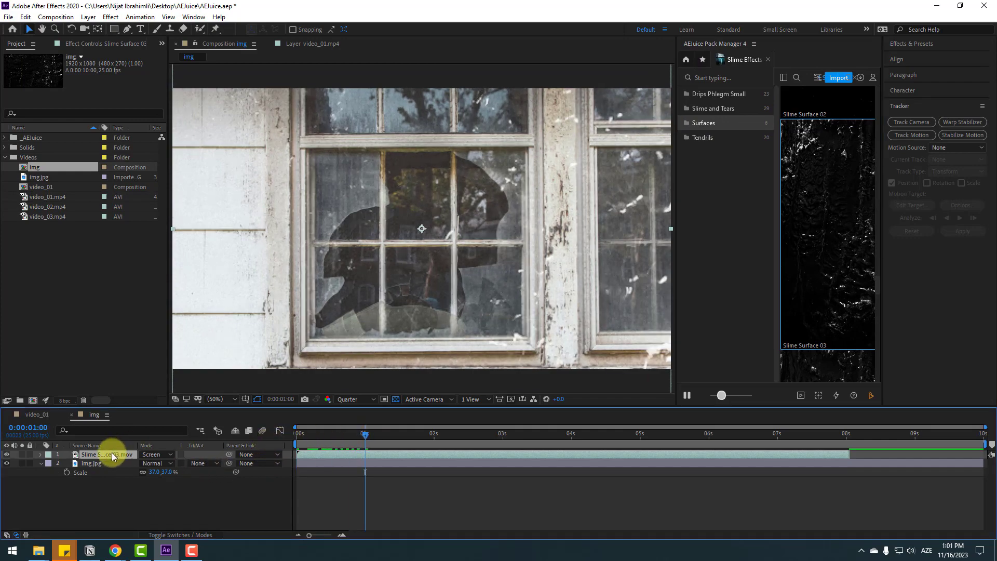
key(s)
drag(156, 463, 130, 463)
scroll(358, 249, up, 2)
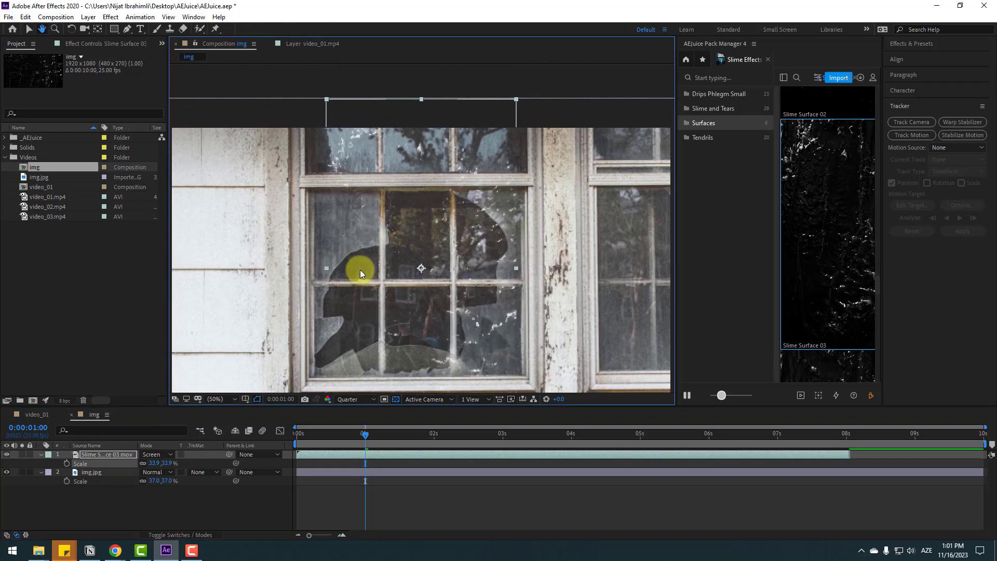
mouse_move(360, 267)
mouse_down()
mouse_move(378, 278)
mouse_move(371, 310)
mouse_move(363, 256)
mouse_up()
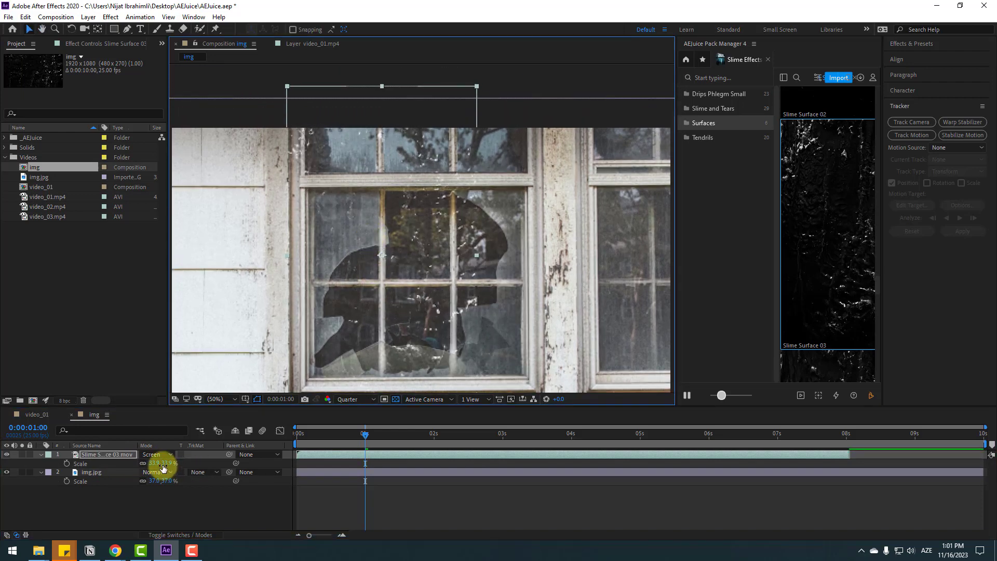
drag(154, 462, 148, 462)
drag(411, 247, 392, 289)
click(81, 455)
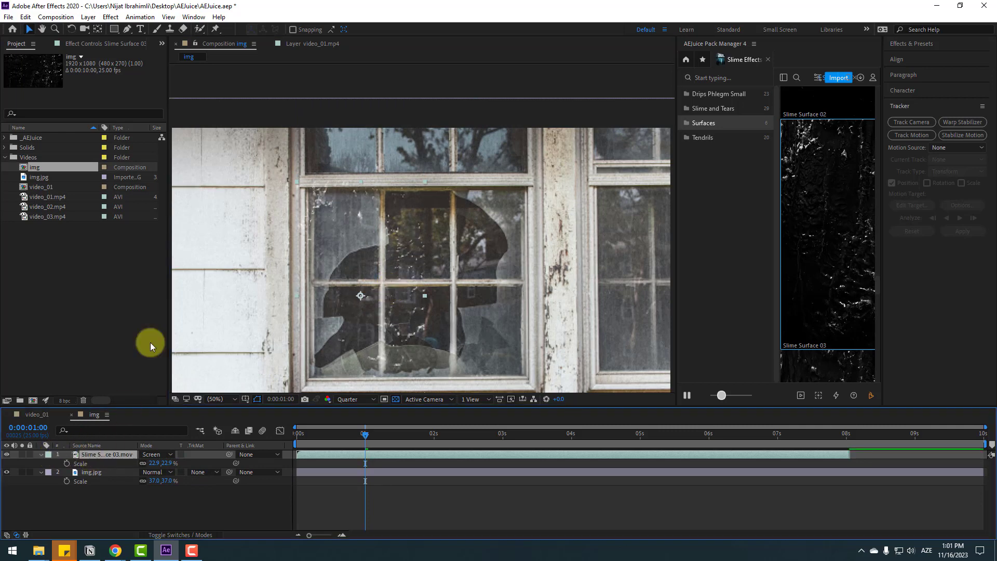
- Start a Pen mask on Slime Surface 03 along the window top and broken glass
click(127, 29)
scroll(238, 188, up, 2)
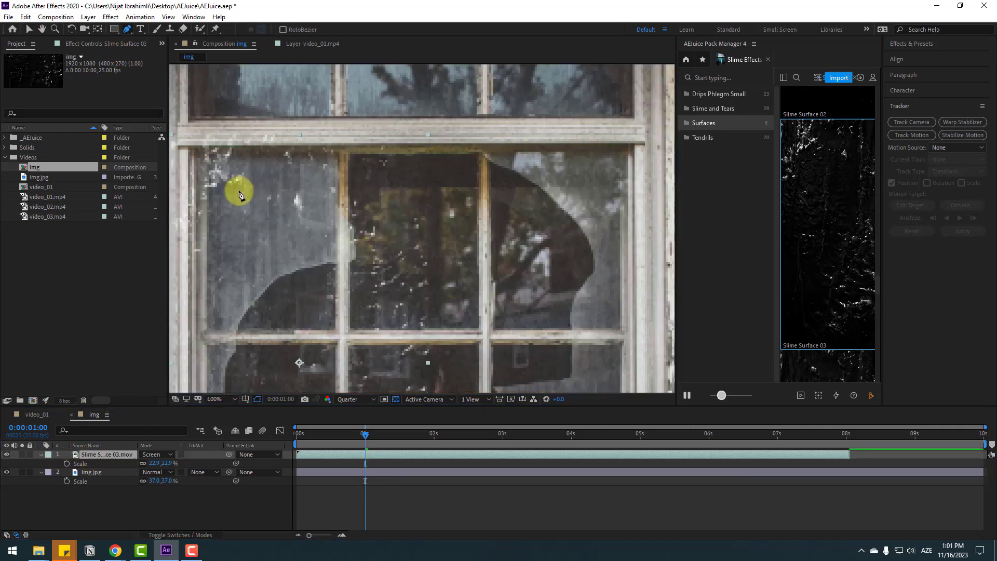
click(351, 169)
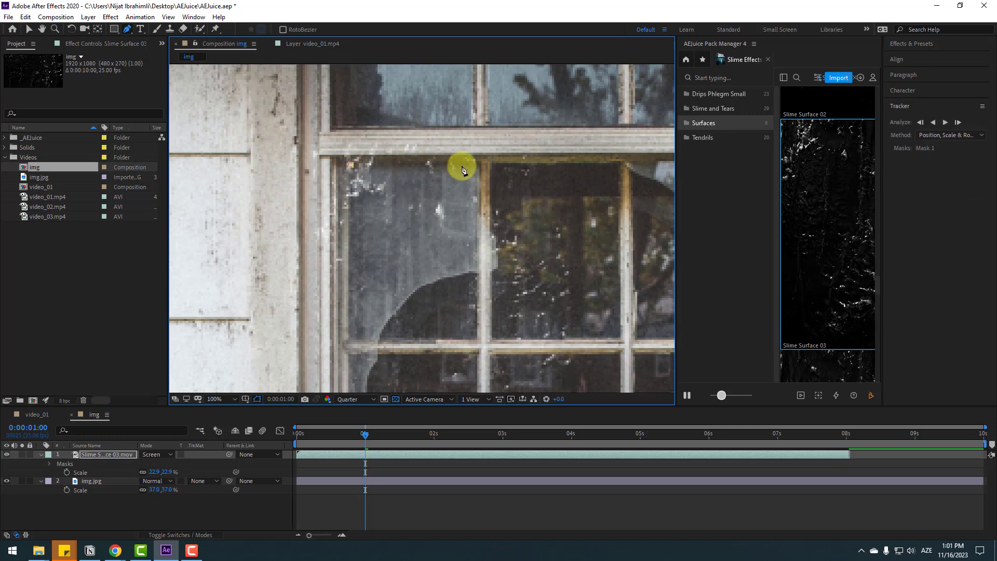
click(478, 166)
drag(496, 241, 441, 278)
click(407, 299)
scroll(385, 270, down, 3)
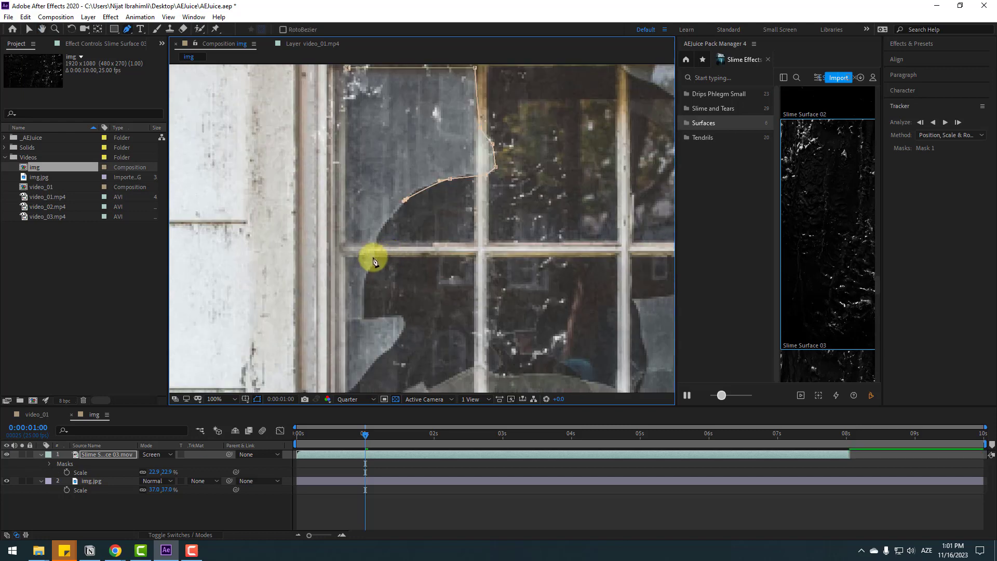
click(372, 257)
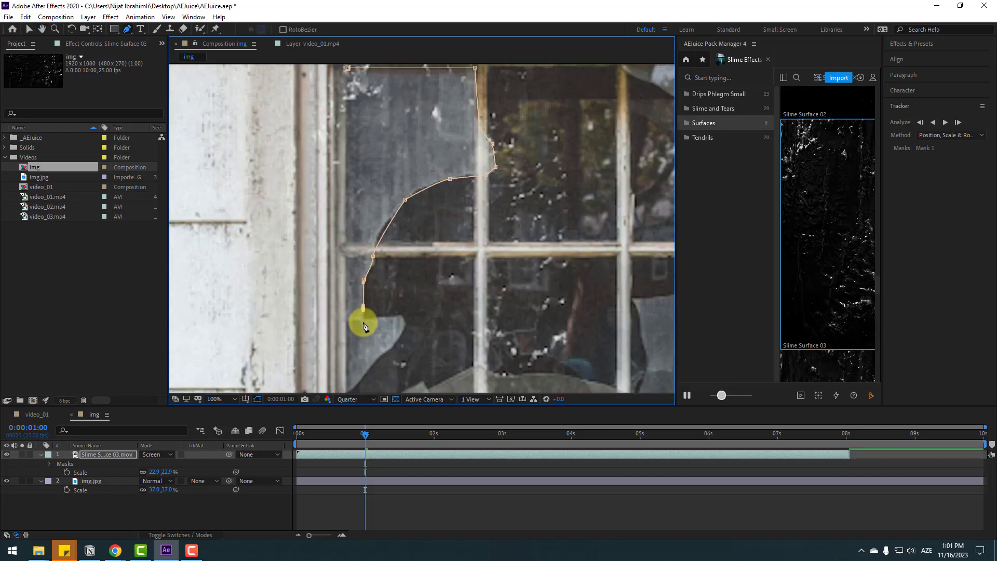
click(363, 322)
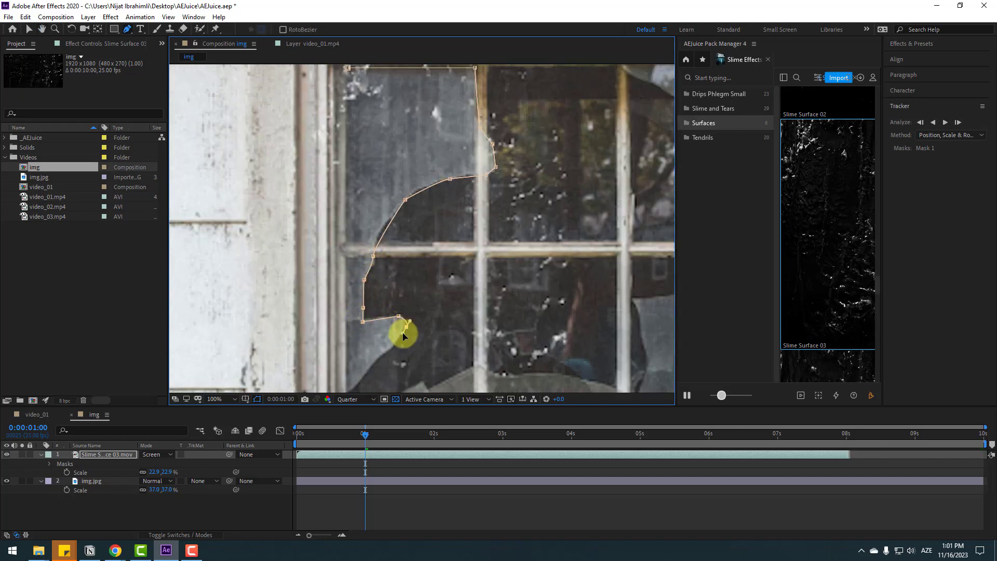
click(386, 350)
- Trace the jagged lower pane edge, close the mask, and zoom the viewer to 50%
scroll(352, 349, down, 3)
click(382, 293)
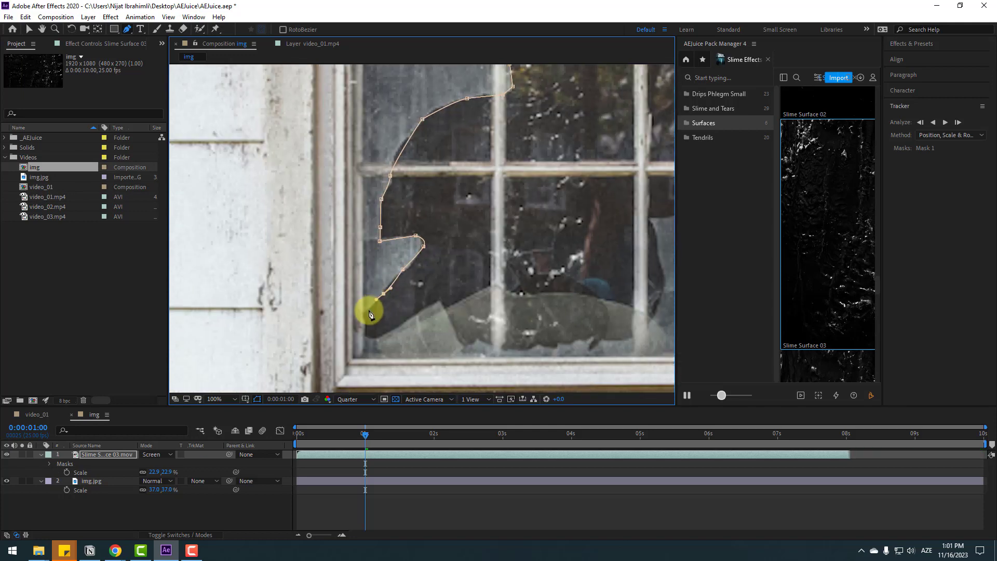
click(369, 312)
click(355, 333)
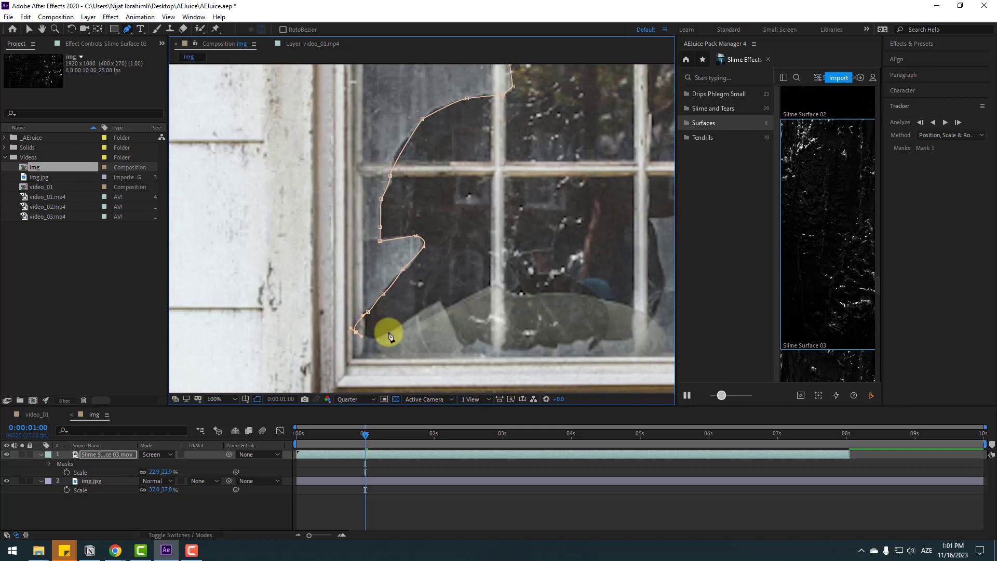
click(387, 334)
click(404, 322)
click(437, 300)
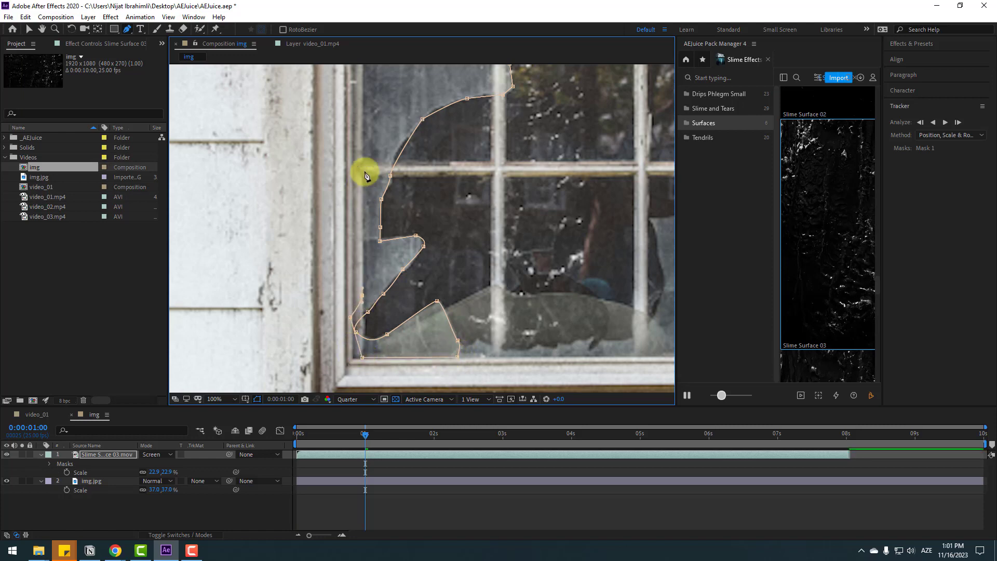
scroll(366, 177, up, 5)
click(342, 134)
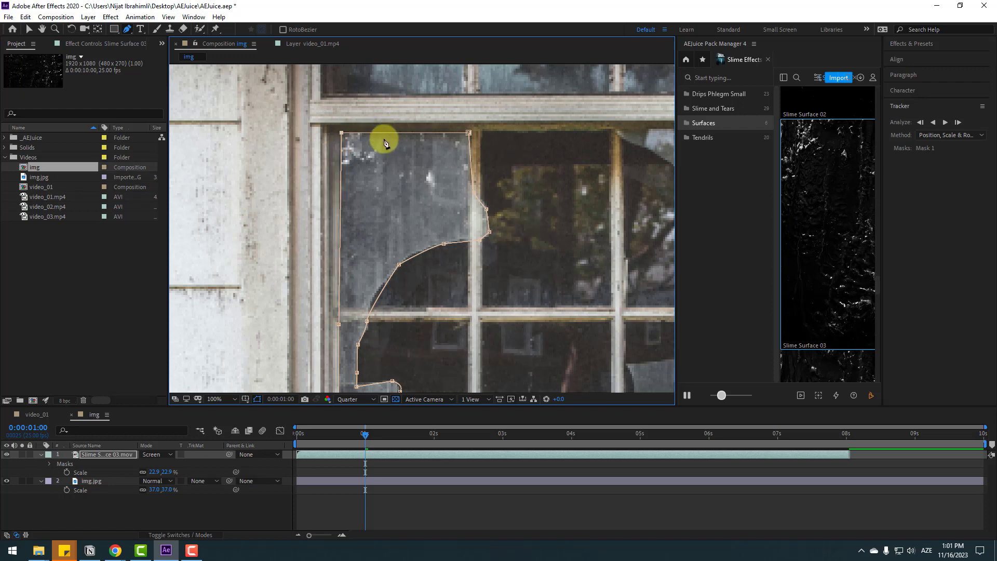
click(29, 29)
click(513, 357)
scroll(513, 357, down, 1)
click(433, 490)
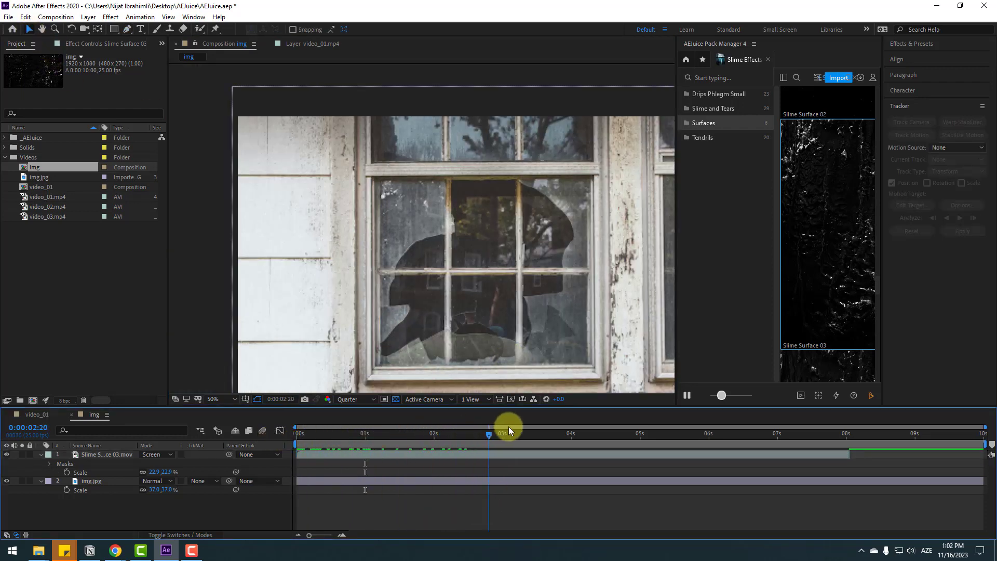
- Preview the masked slime and change Slime Surface 03's blend mode to Add
key(space)
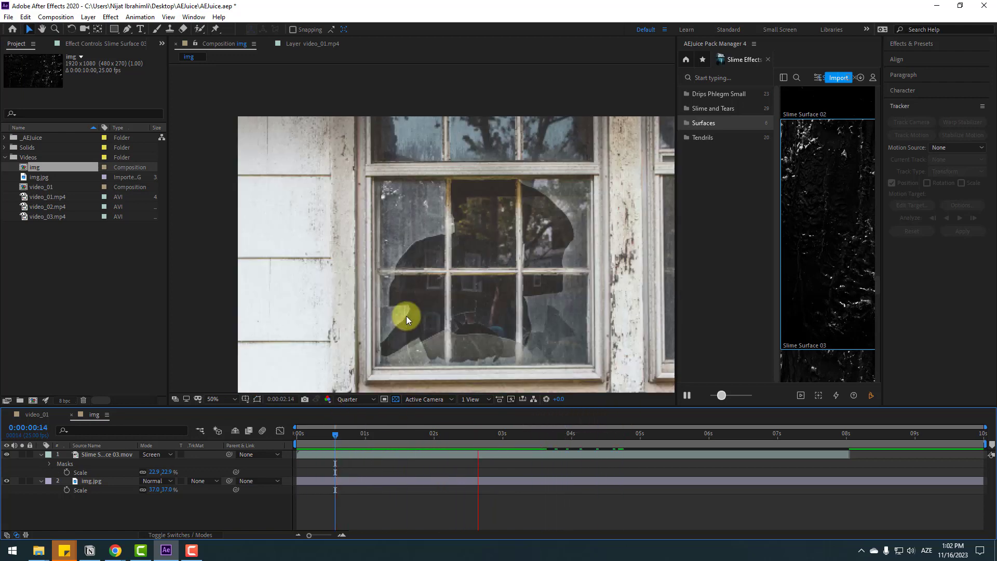
click(318, 434)
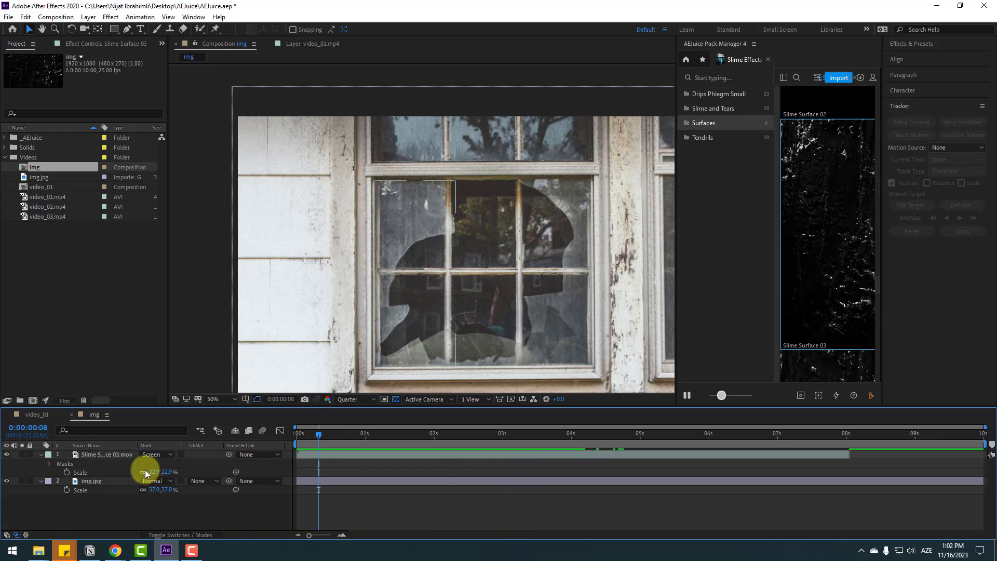
click(150, 455)
click(191, 195)
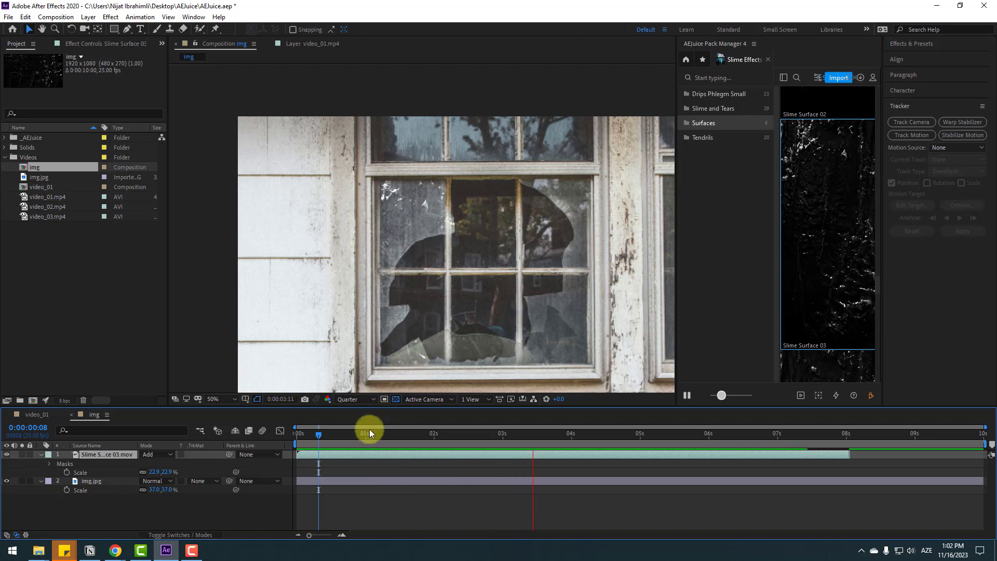
- Collapse the slime layer and widen the AEJuice Pack Manager panel
click(345, 457)
key(Home)
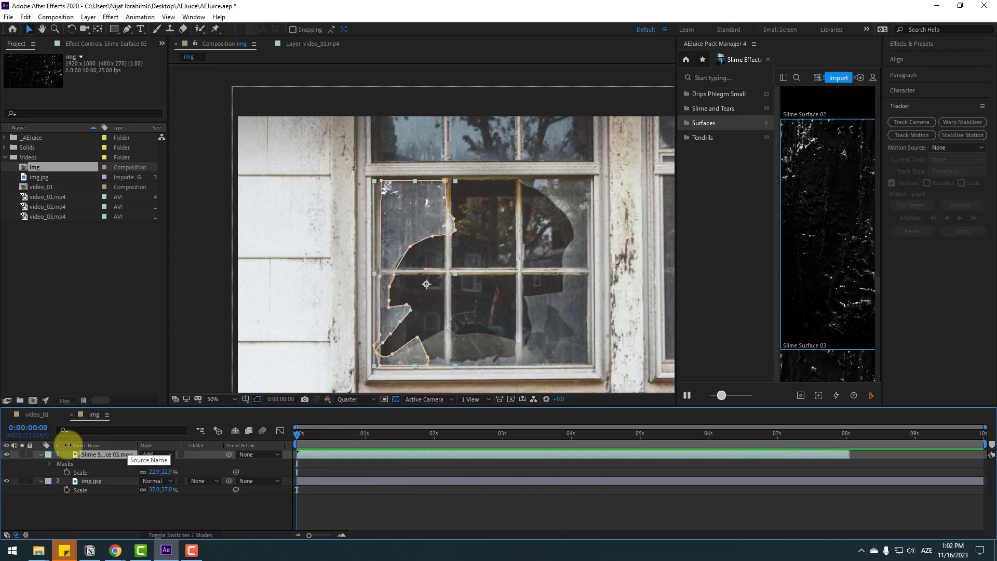
click(42, 455)
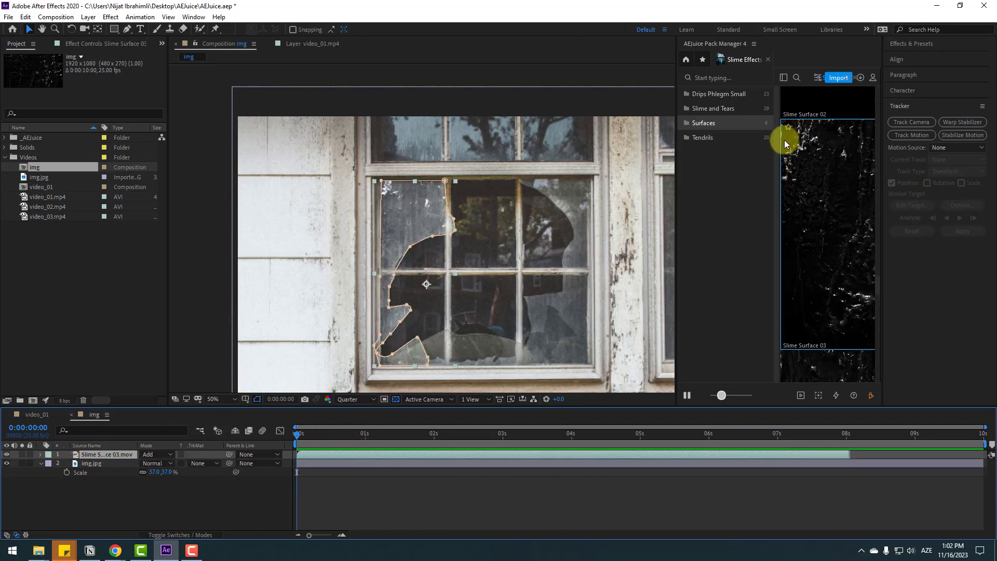
drag(679, 146, 475, 146)
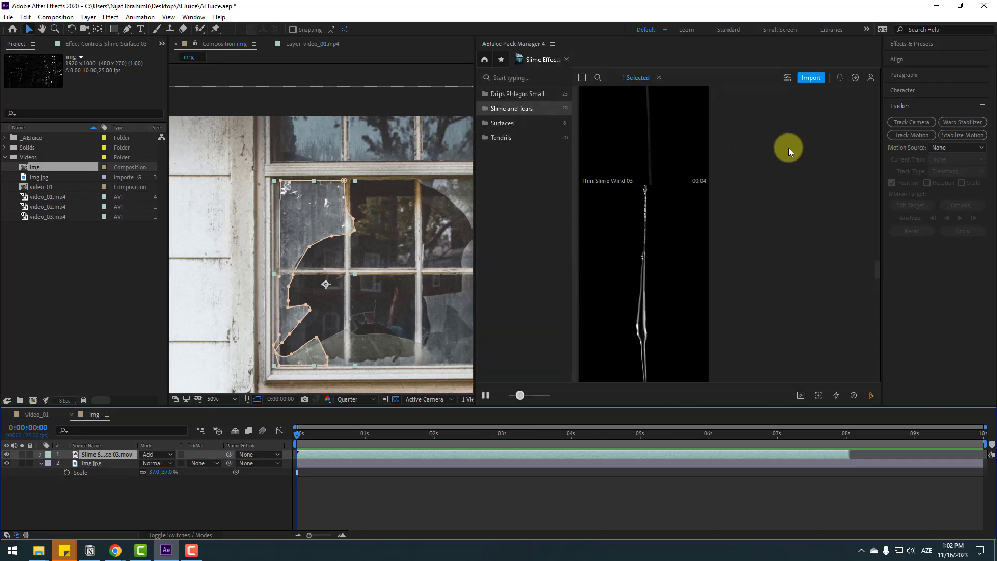
- Import Thin Slime Wind 04, scale it to about 37%, and move it down
click(664, 194)
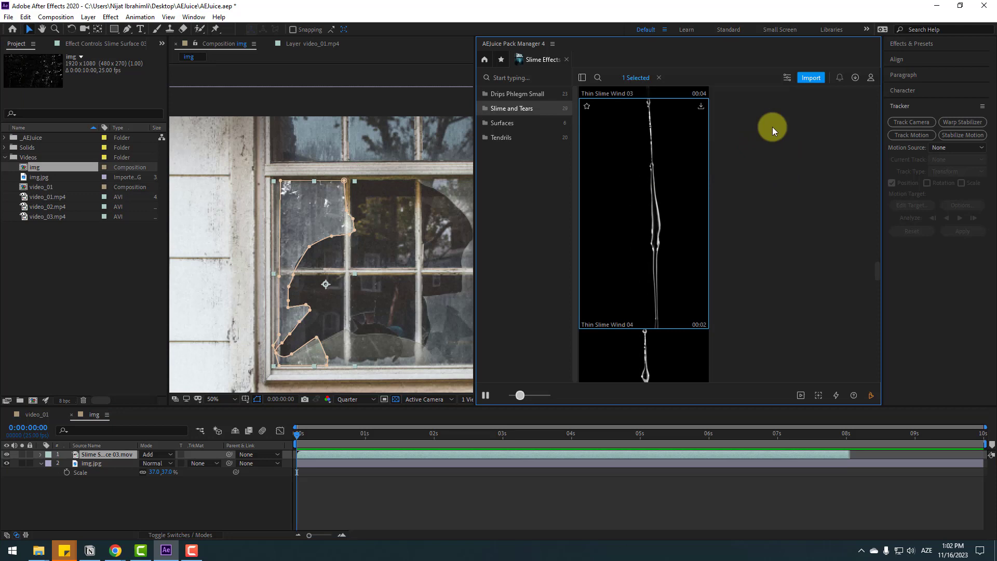
click(811, 79)
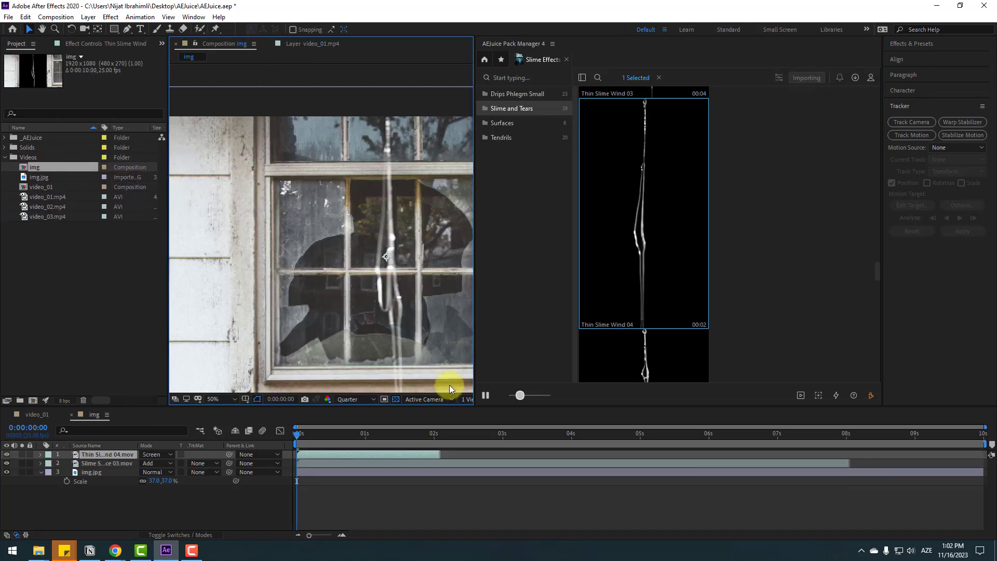
key(s)
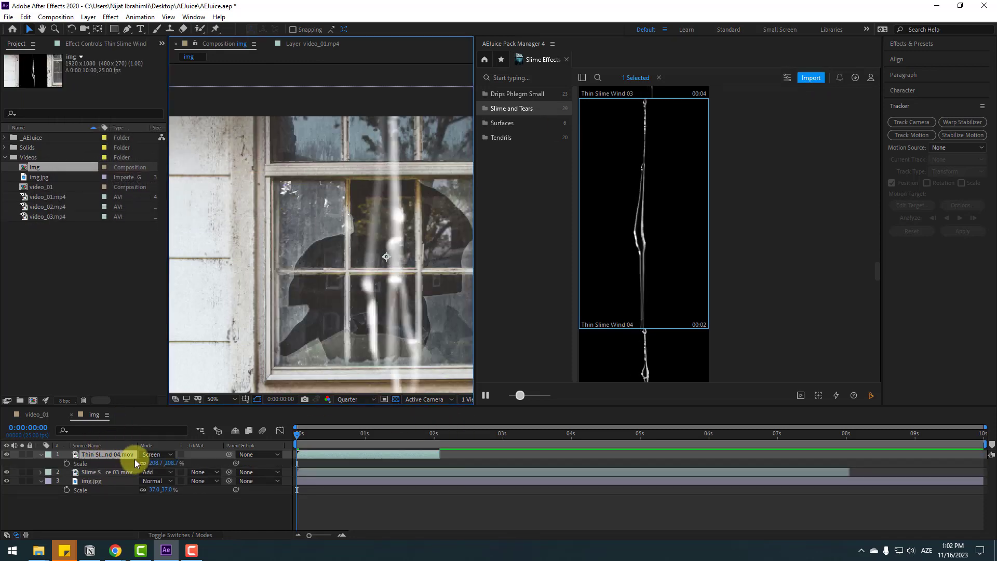
drag(145, 463, 58, 462)
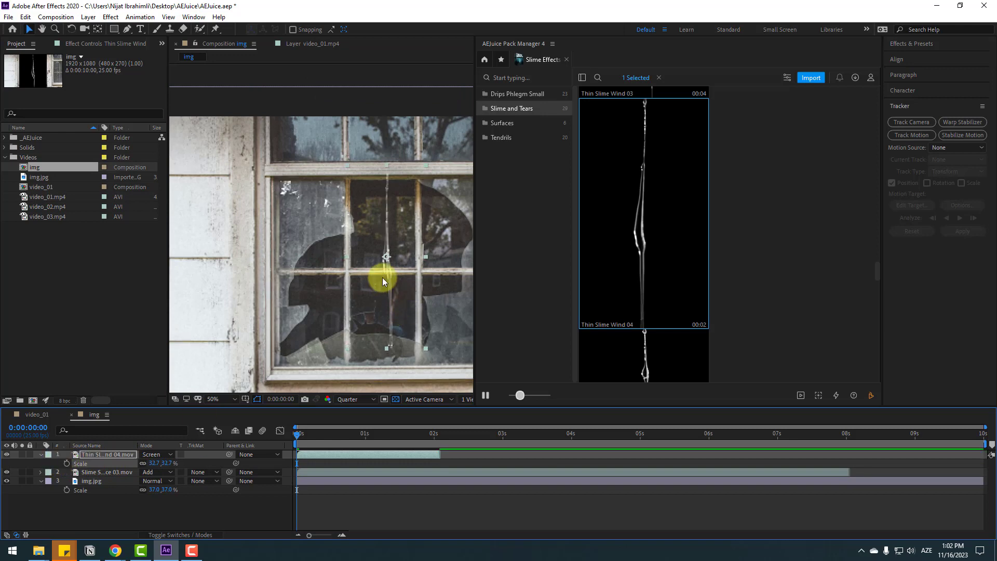
mouse_move(383, 277)
mouse_down()
mouse_move(383, 292)
mouse_move(385, 284)
mouse_up()
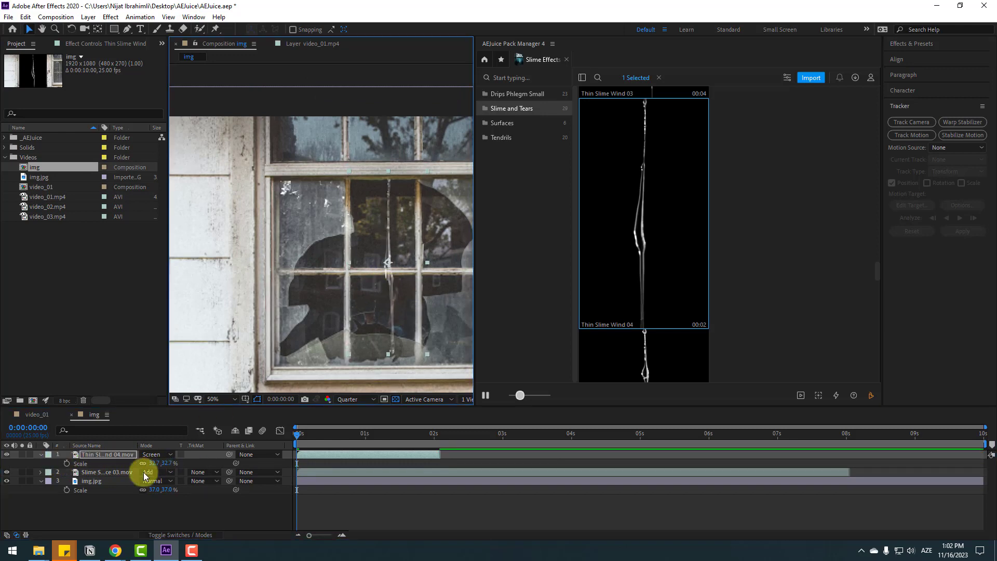
drag(152, 464, 154, 462)
drag(398, 316, 389, 318)
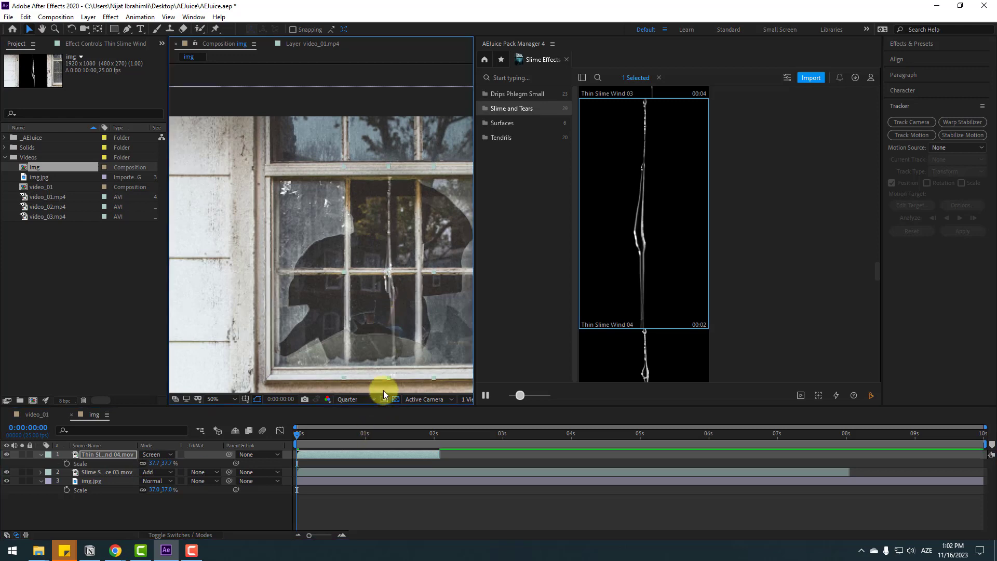
drag(435, 375, 393, 351)
- Keyframe its Opacity from 100% at about 1:05 to 0% at 2:00
key(space)
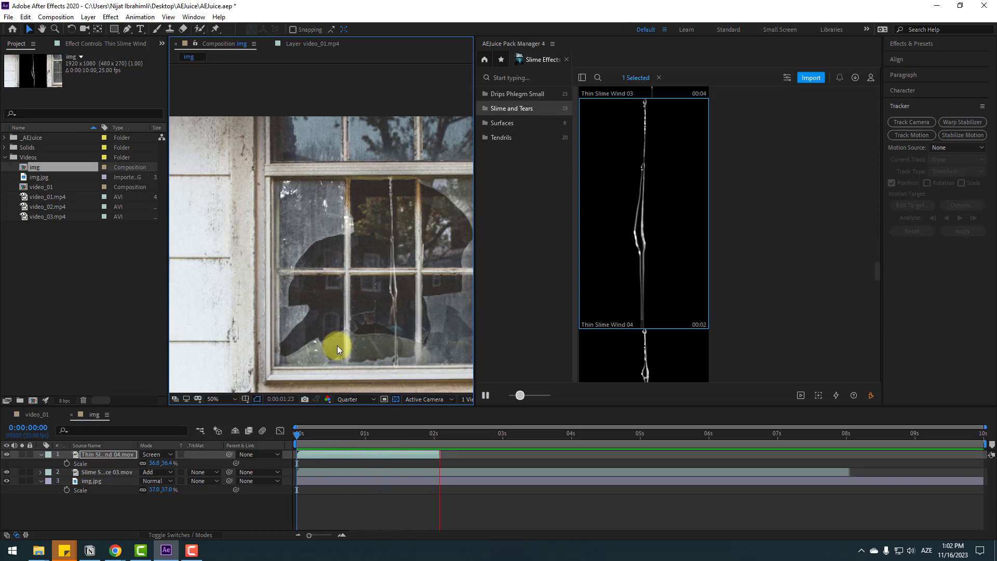
click(403, 434)
drag(403, 434, 416, 435)
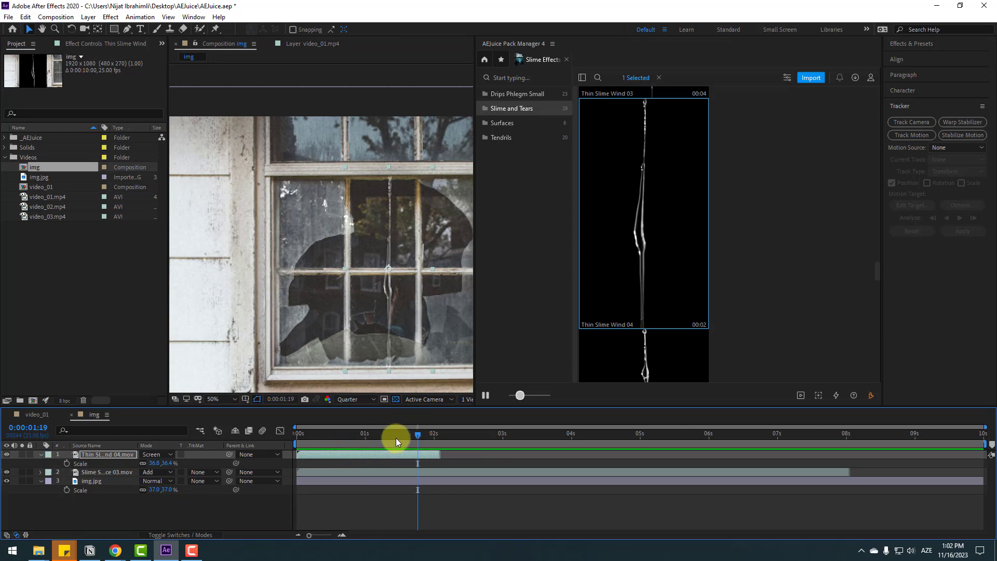
key(t)
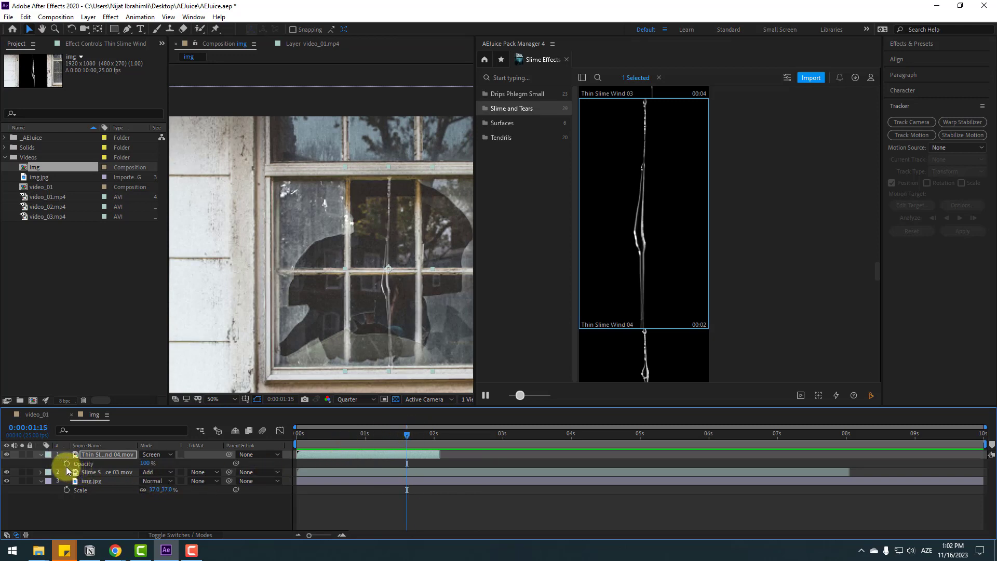
click(67, 463)
drag(407, 434, 433, 438)
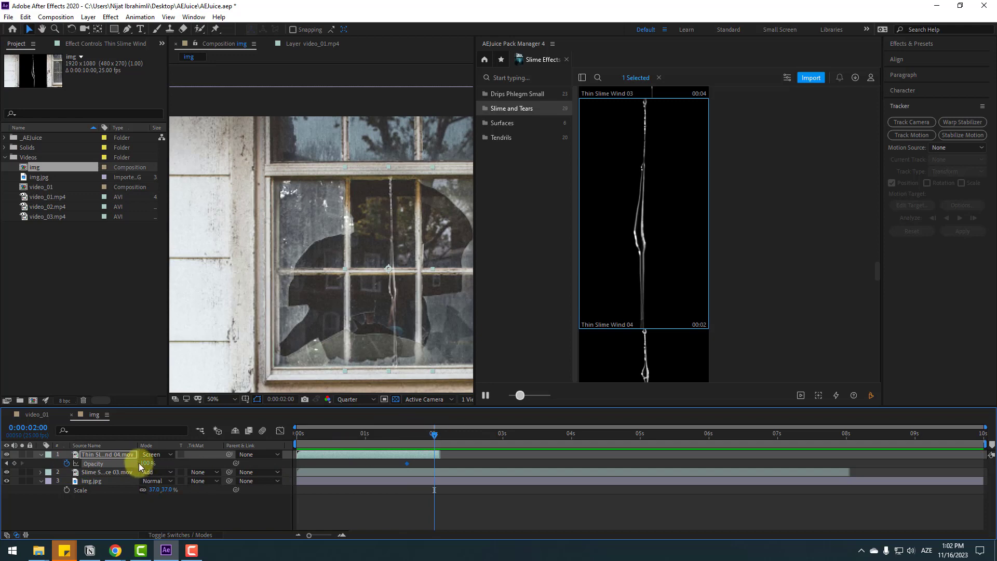
drag(138, 463, 100, 463)
click(410, 442)
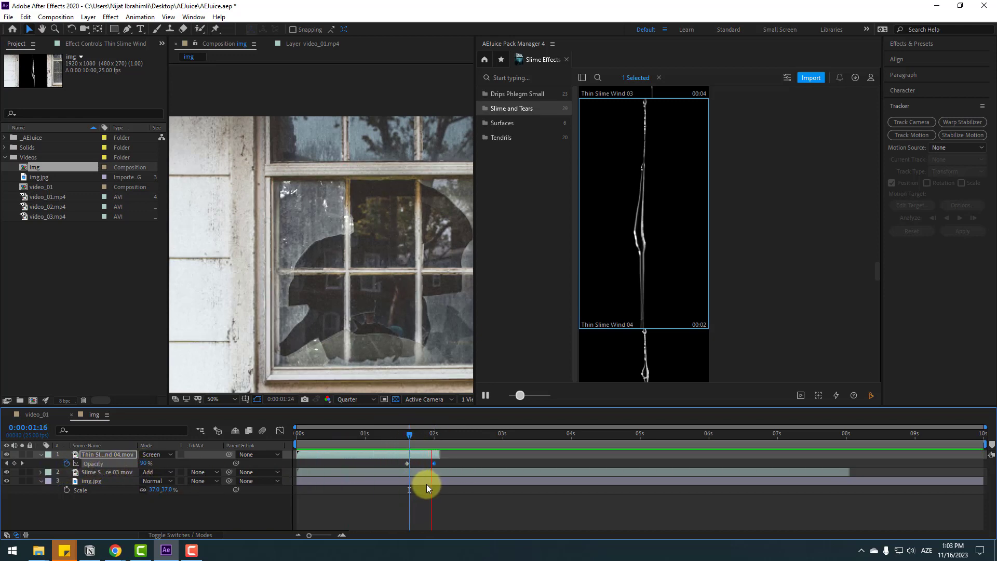
mouse_move(406, 463)
mouse_down()
mouse_move(379, 463)
mouse_move(423, 474)
mouse_up()
- Import Thin Slime 02 and move its start near the beginning of the timeline
scroll(878, 238, up, 3)
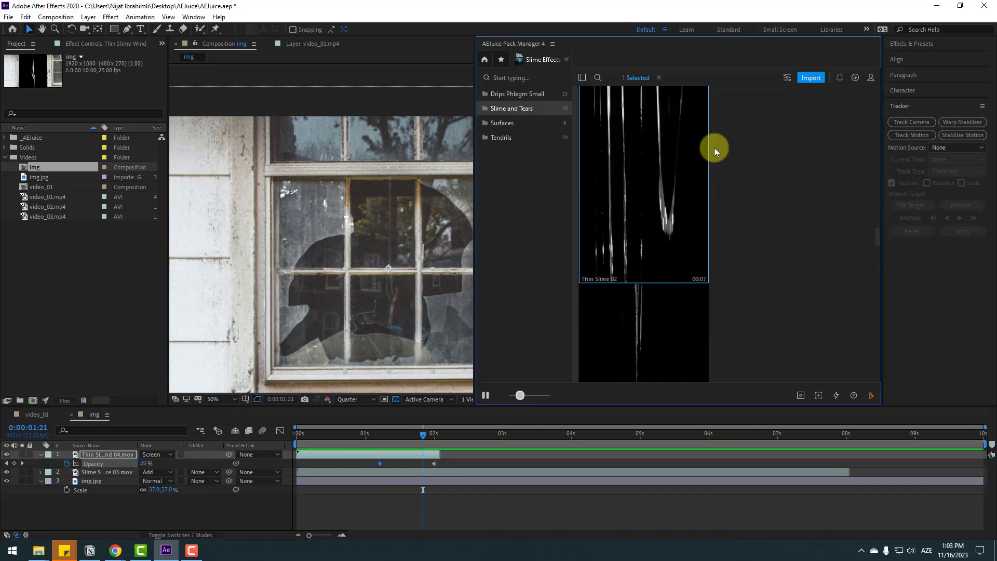
click(814, 82)
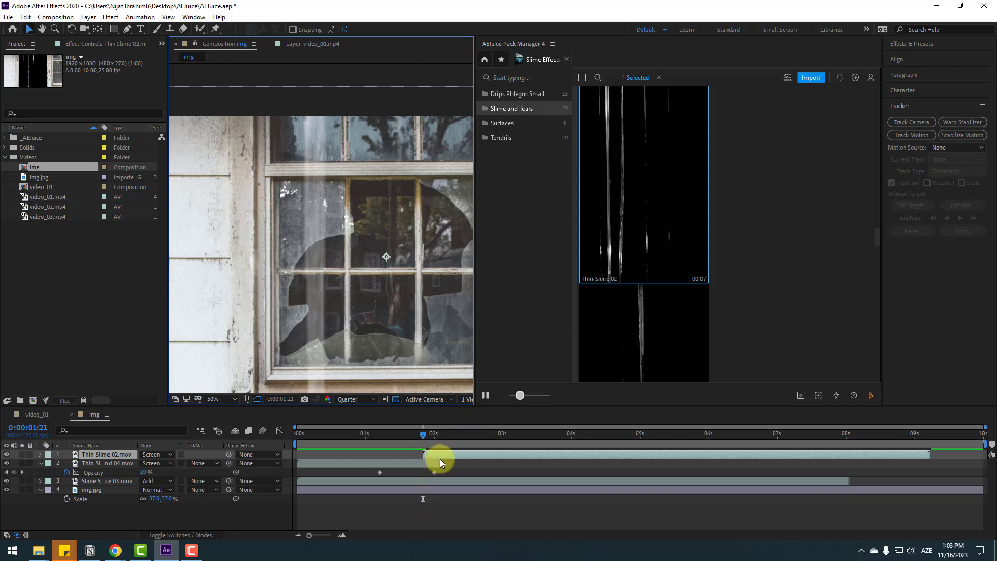
drag(432, 455, 305, 458)
click(334, 434)
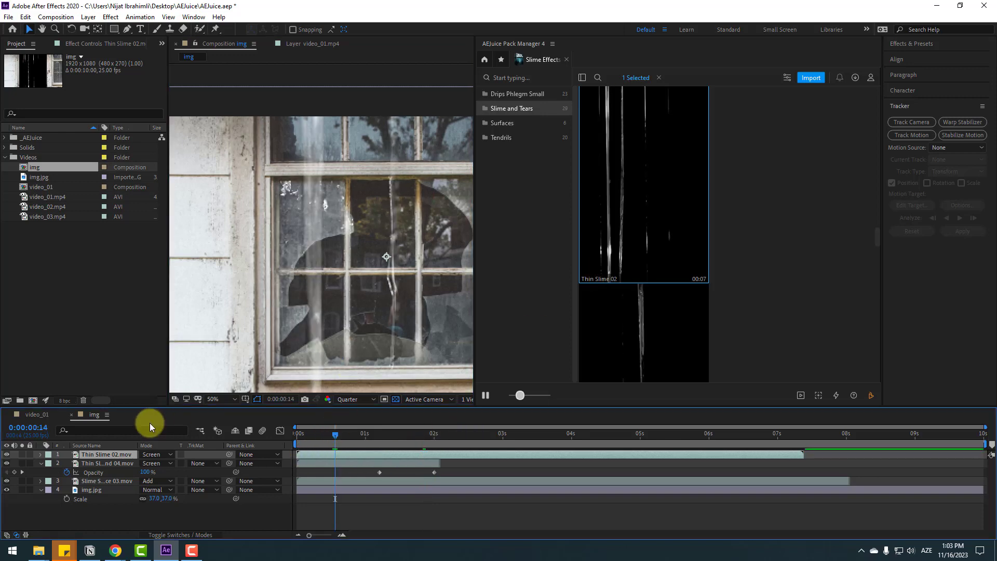
- Scale Thin Slime 02 to 34.7% and move it right and down over the window
key(s)
drag(153, 463, 71, 471)
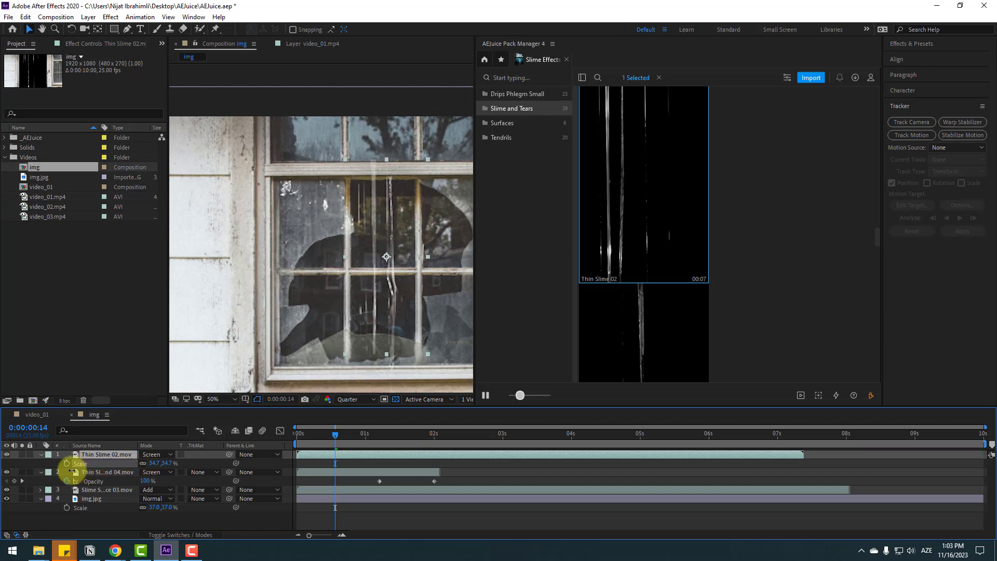
drag(385, 245, 427, 265)
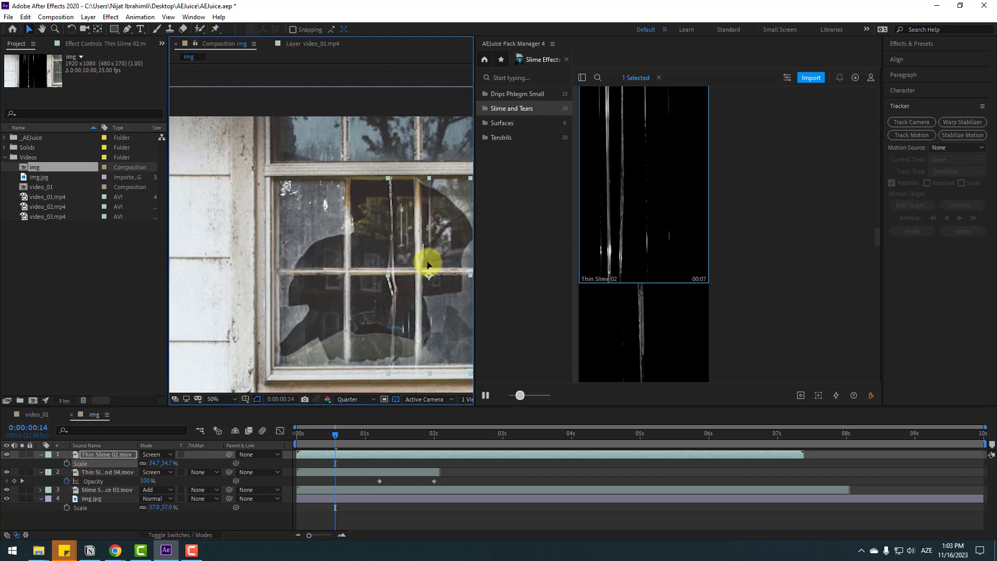
drag(323, 438, 362, 439)
scroll(740, 261, up, 2)
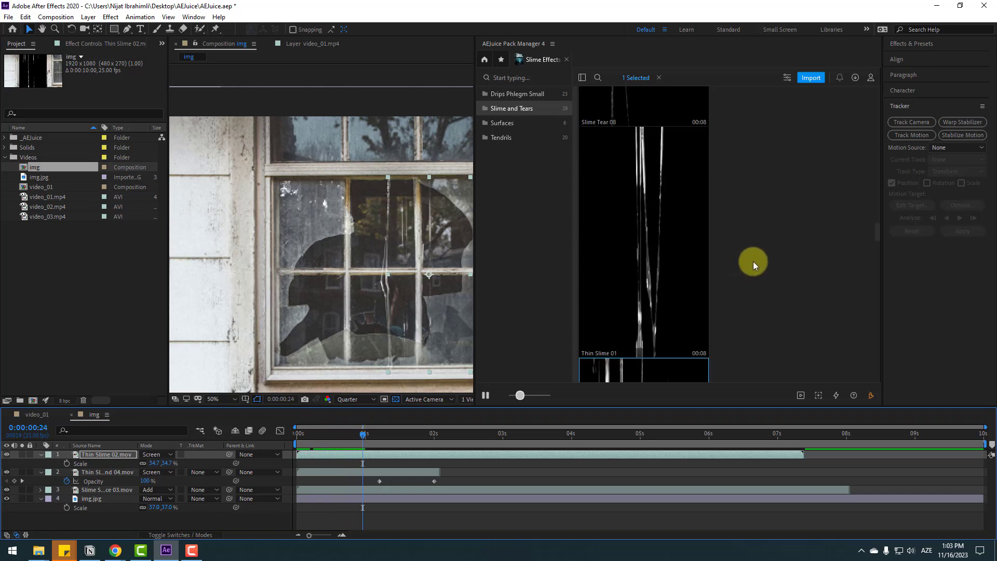
scroll(752, 262, up, 2)
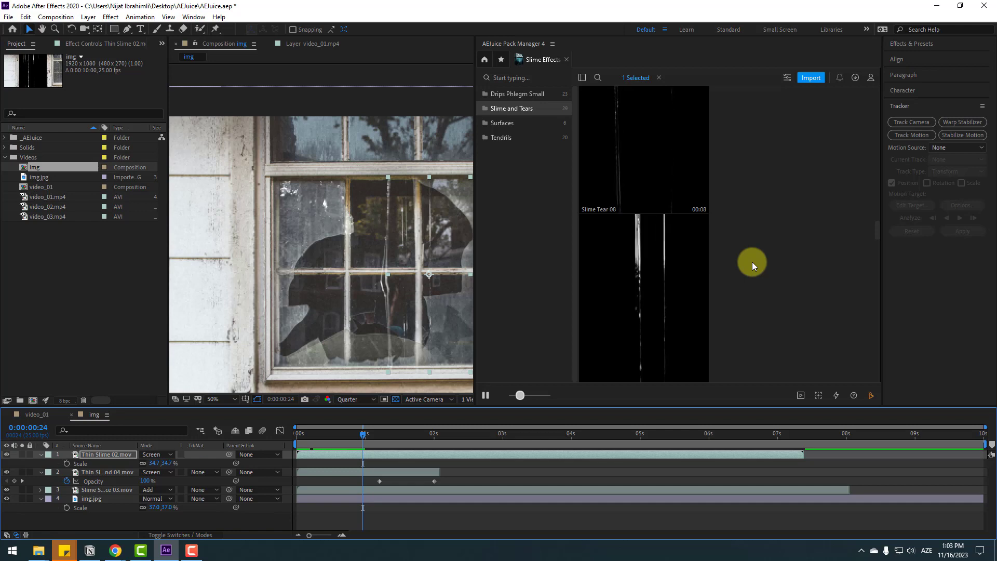
- Import the Thin Slime 01, Slime Tear 06 and Slime 08 overlays from AEJuice into the img comp
double_click(705, 227)
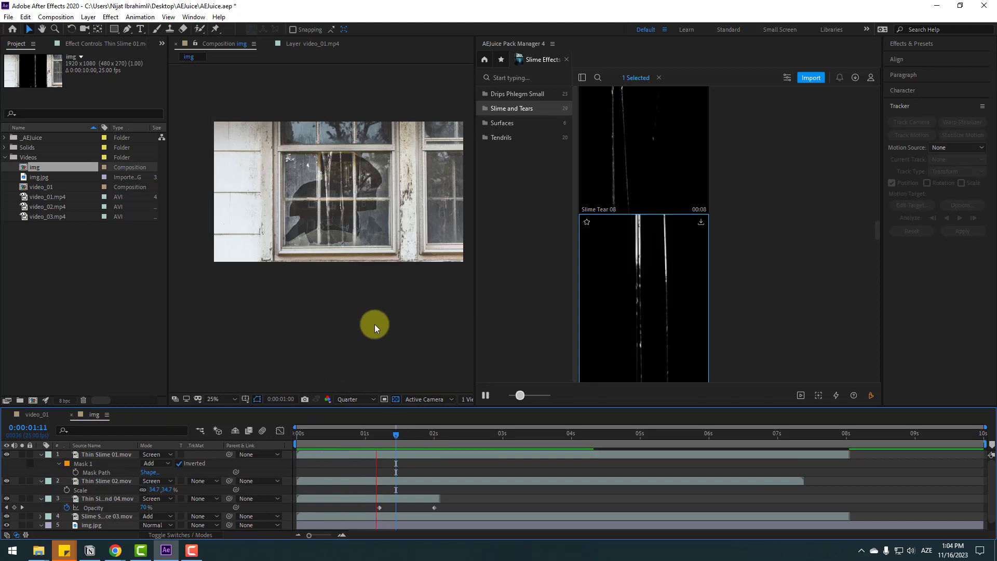
click(811, 79)
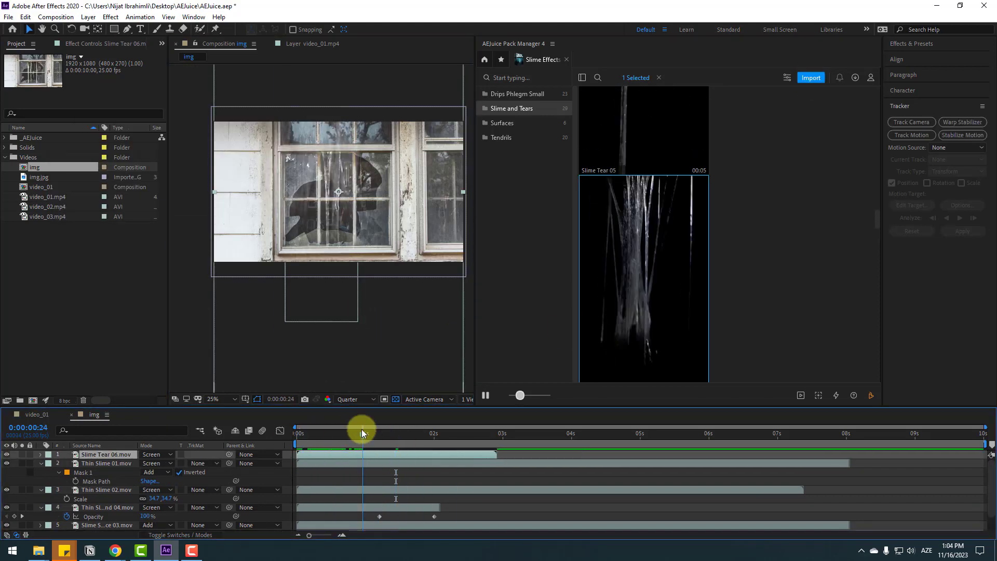
scroll(379, 212, up, 2)
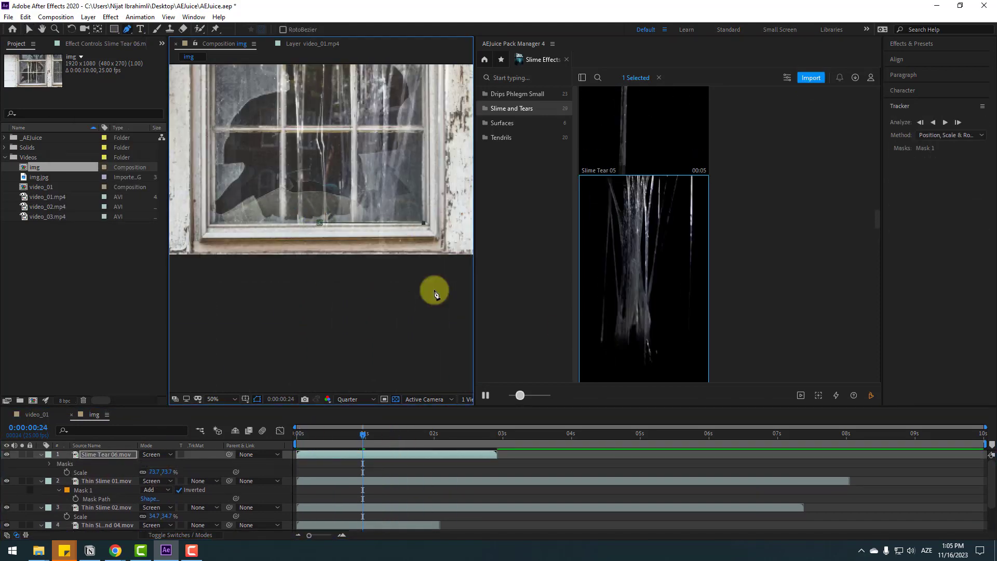
scroll(385, 369, down, 2)
scroll(655, 267, down, 5)
click(655, 266)
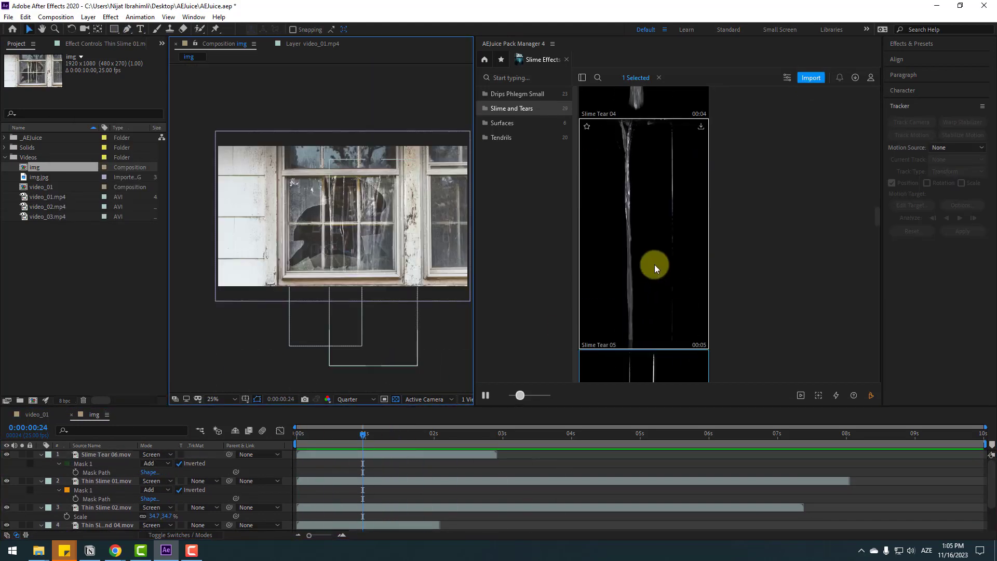
click(811, 79)
- Set the work area end and trim the comp to the work area at 4:24
key(period)
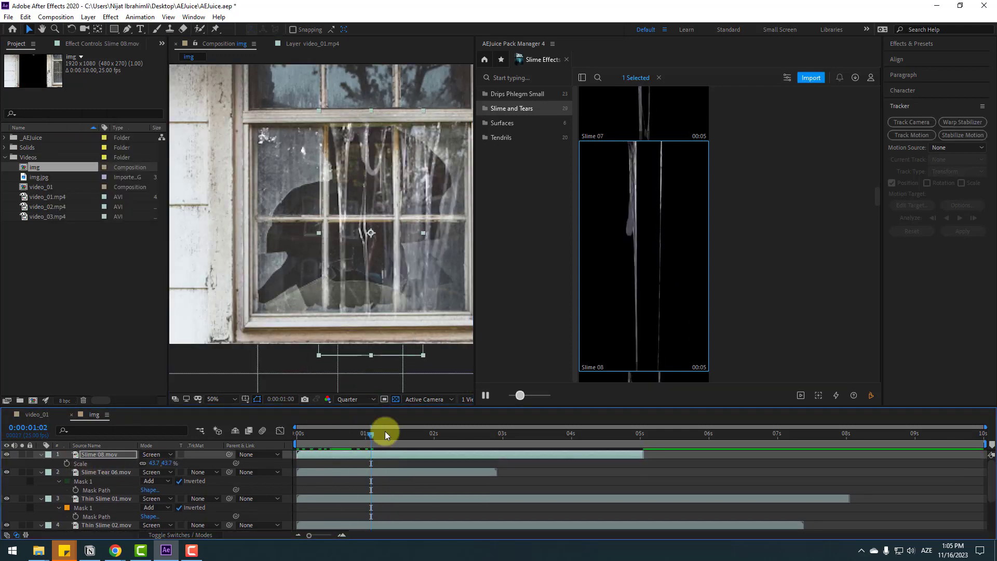
click(635, 433)
right_click(635, 447)
click(649, 474)
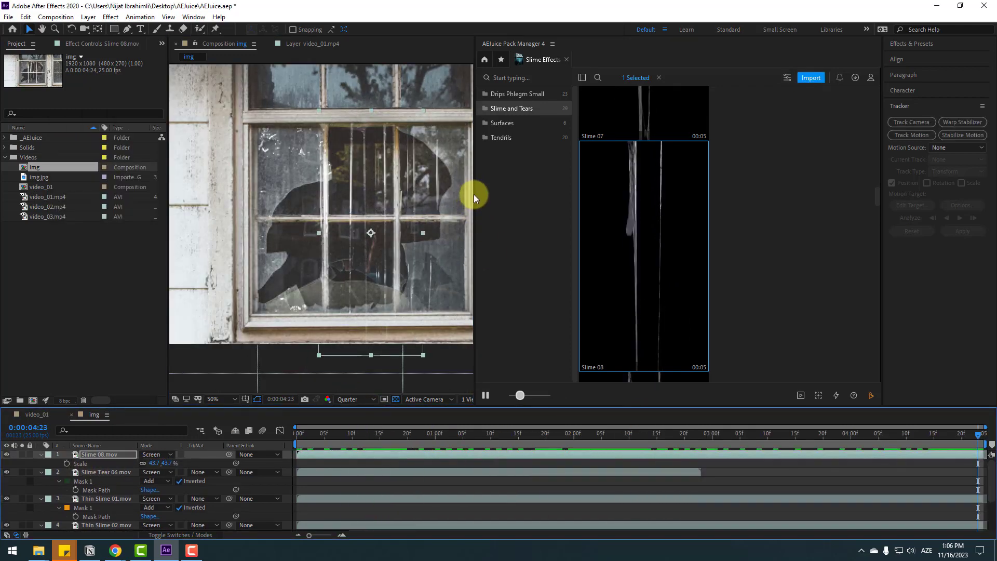
- Widen the composition viewer and fit the photo to the larger preview
drag(474, 197, 642, 195)
click(211, 399)
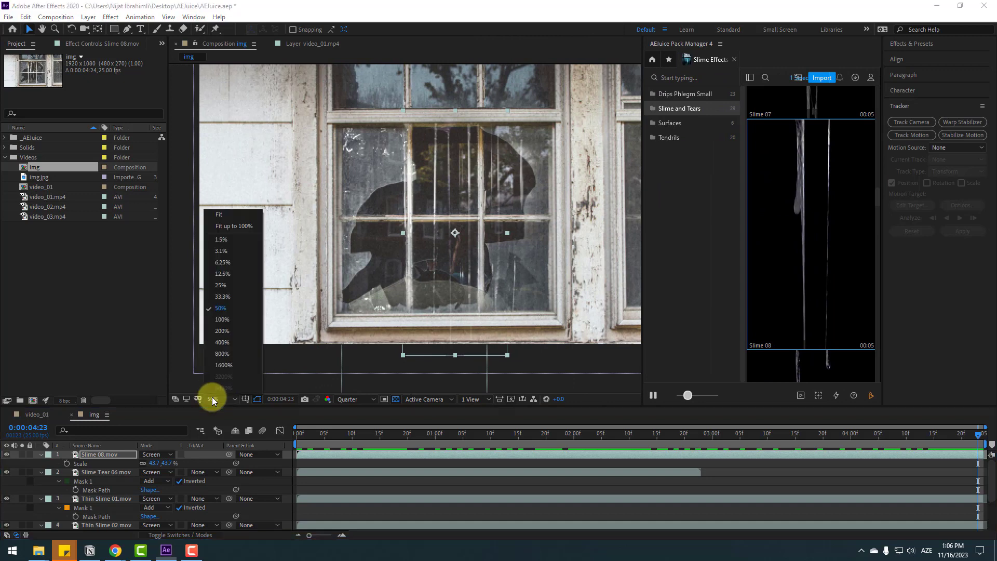
click(240, 228)
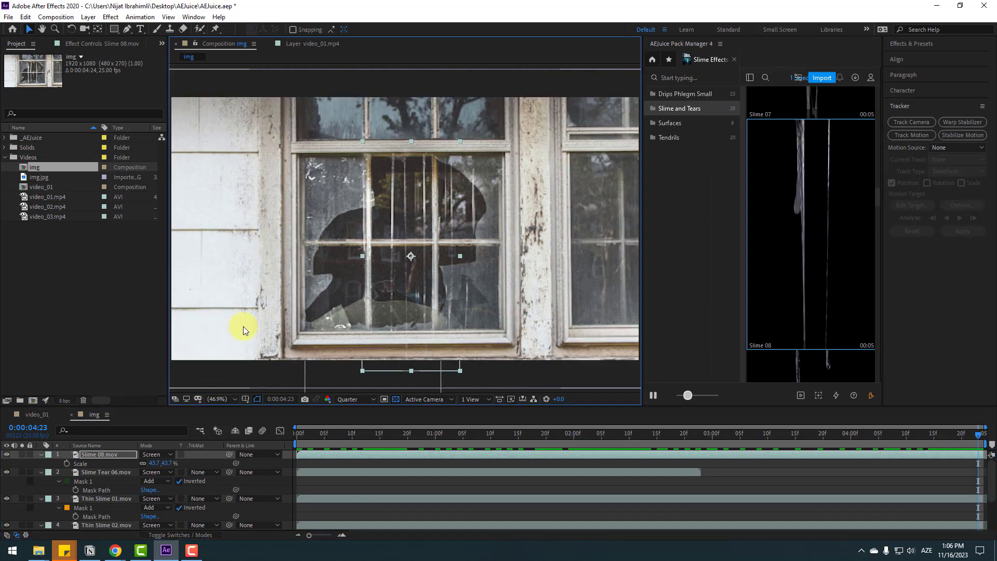
- Collapse every layer's expanded properties and select all seven layers
click(40, 459)
click(41, 454)
click(40, 463)
click(40, 472)
click(41, 481)
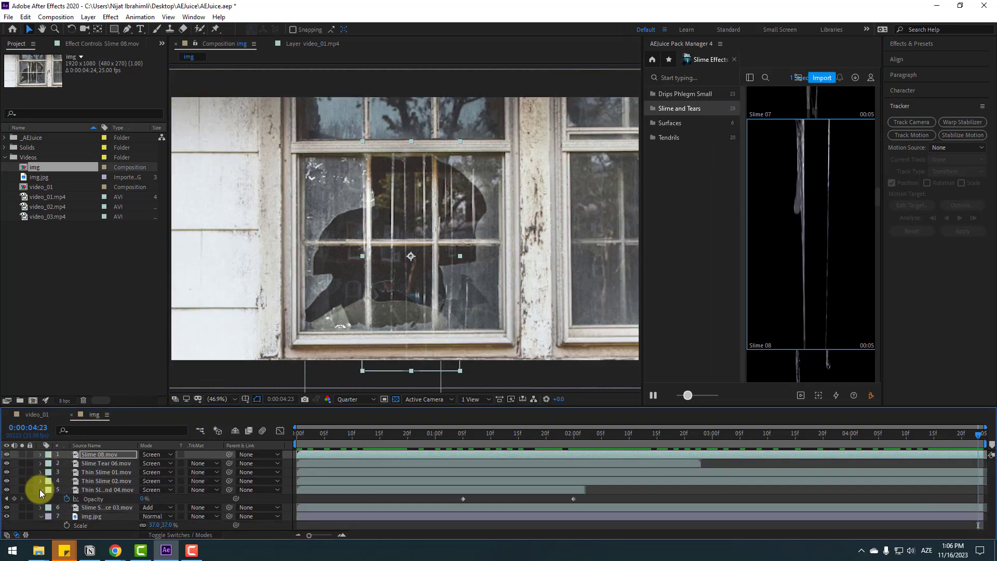
click(41, 490)
click(41, 513)
drag(98, 519, 119, 441)
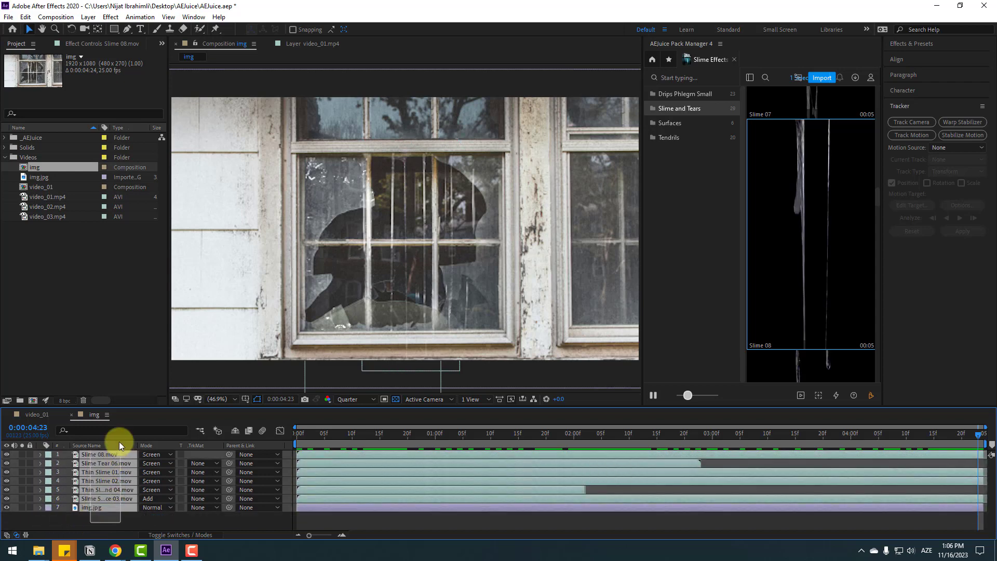
- Pre-compose the seven selected layers into a new comp named window
right_click(98, 469)
click(139, 414)
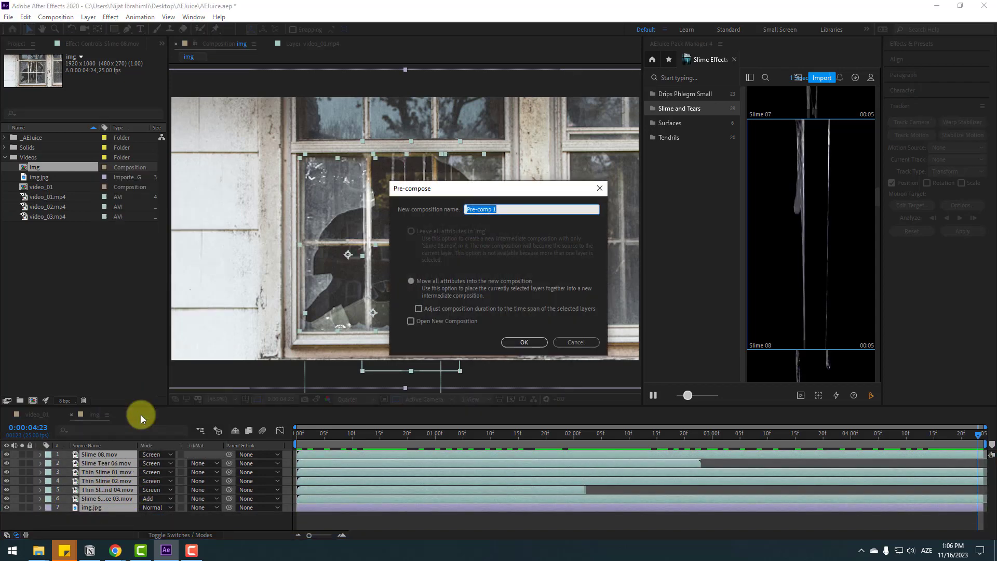
click(526, 344)
right_click(98, 477)
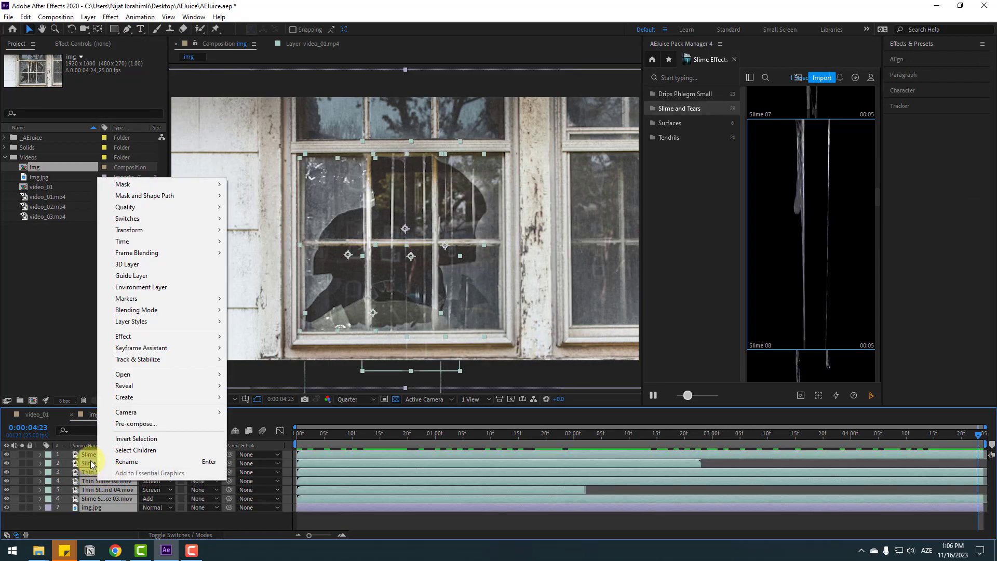
click(133, 424)
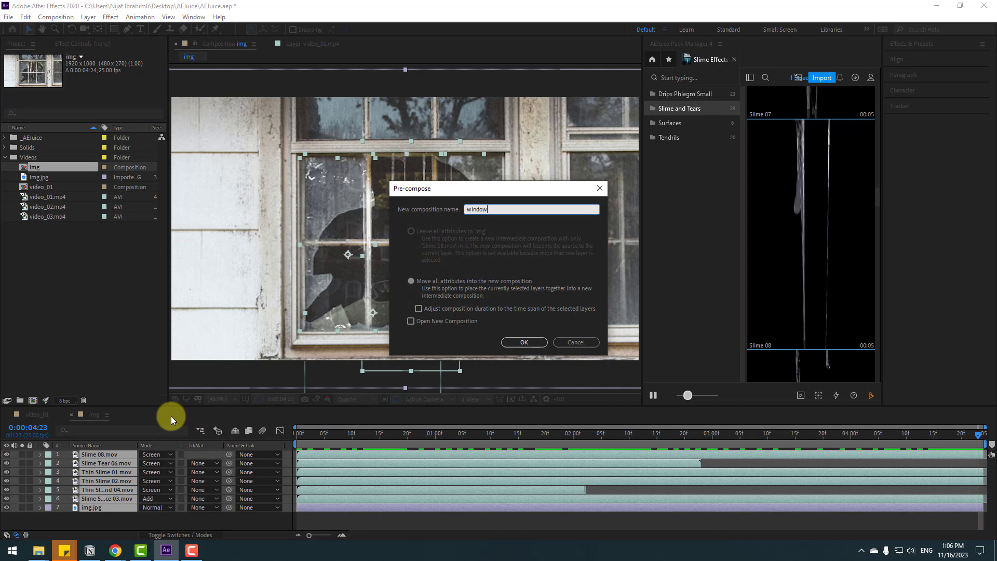
click(525, 343)
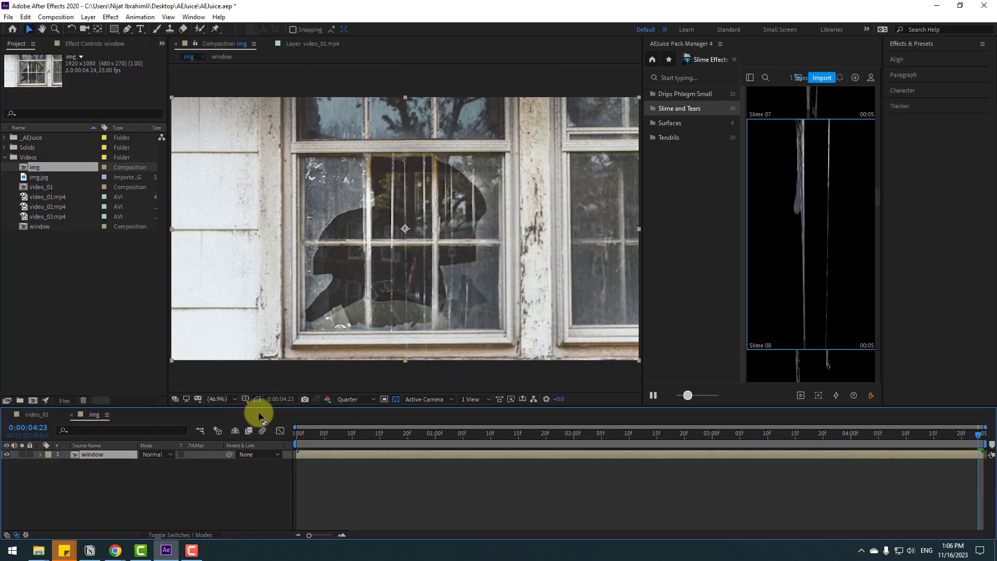
- Keyframe the window layer's Scale from 100% at the start to 110% at the end
drag(311, 435, 189, 461)
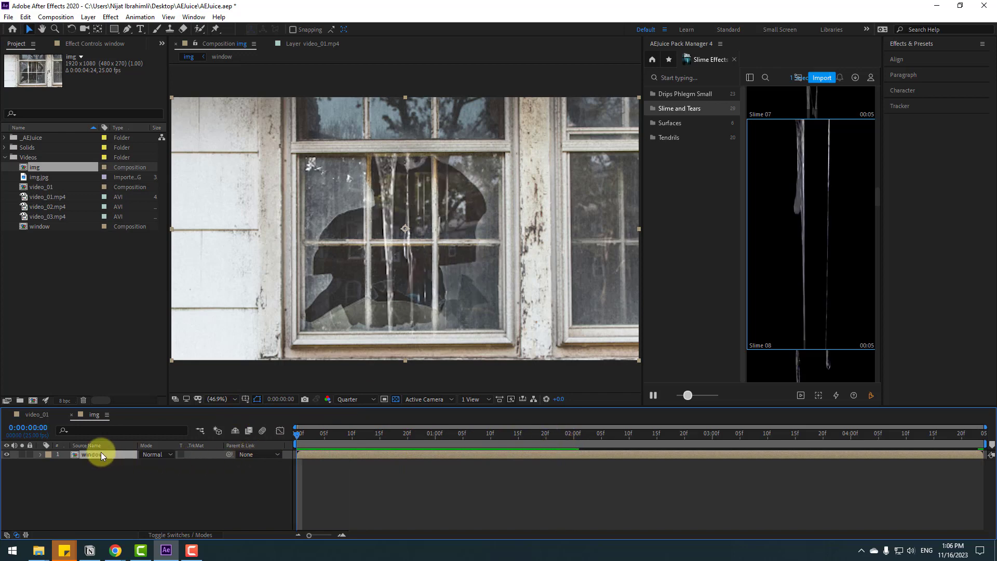
click(67, 463)
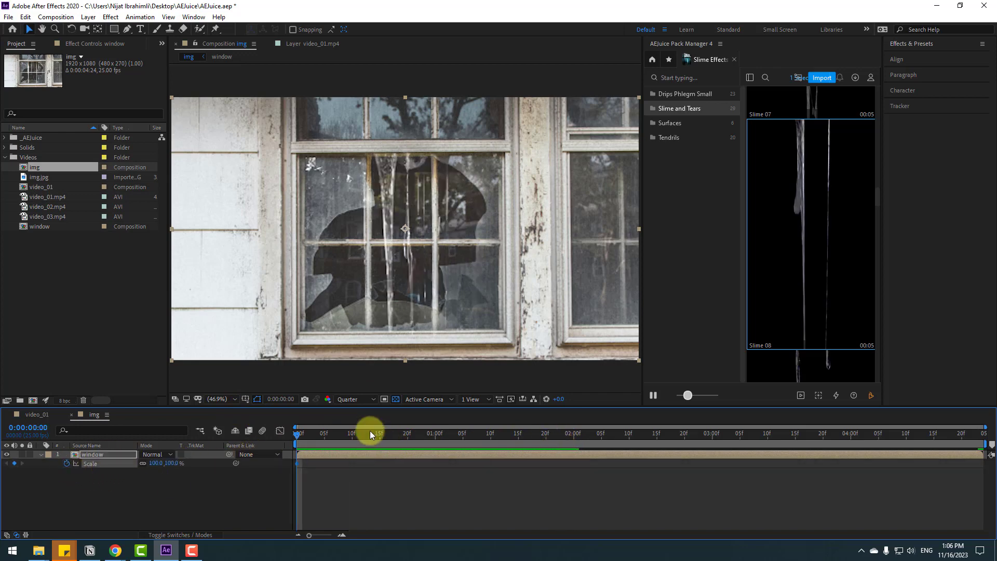
drag(319, 440, 992, 436)
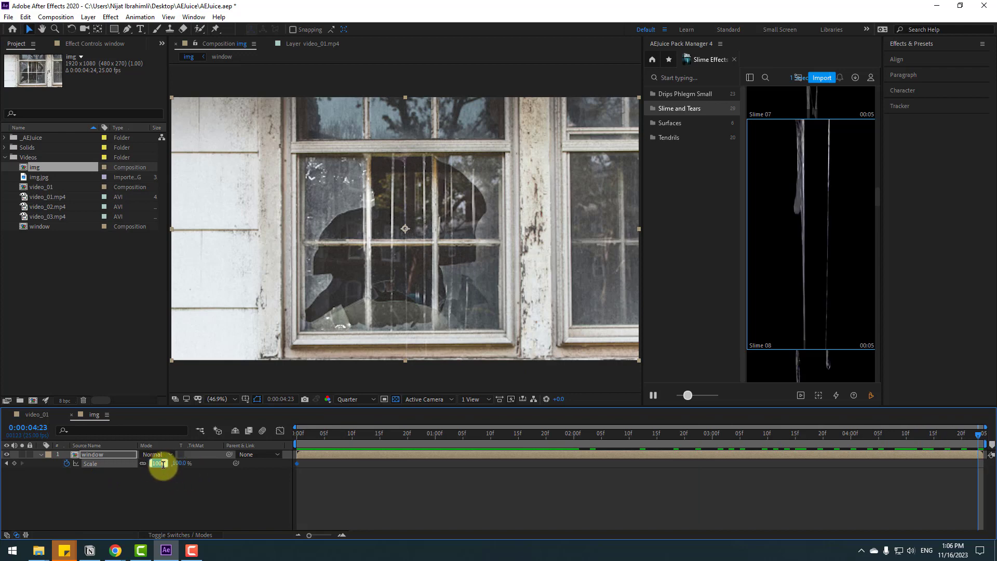
key(Return)
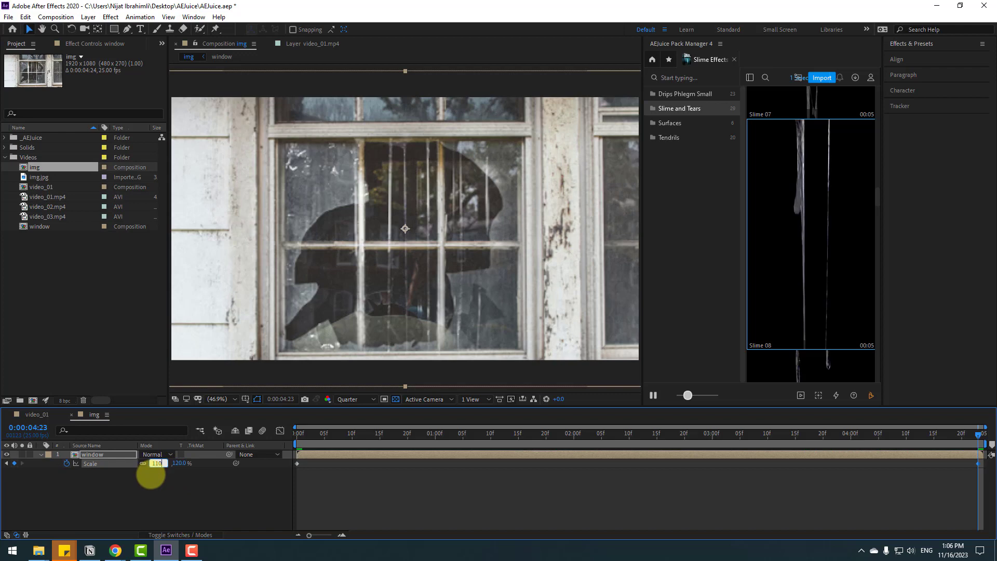
key(Return)
- Play a preview of the slow zoom on the window comp
click(221, 398)
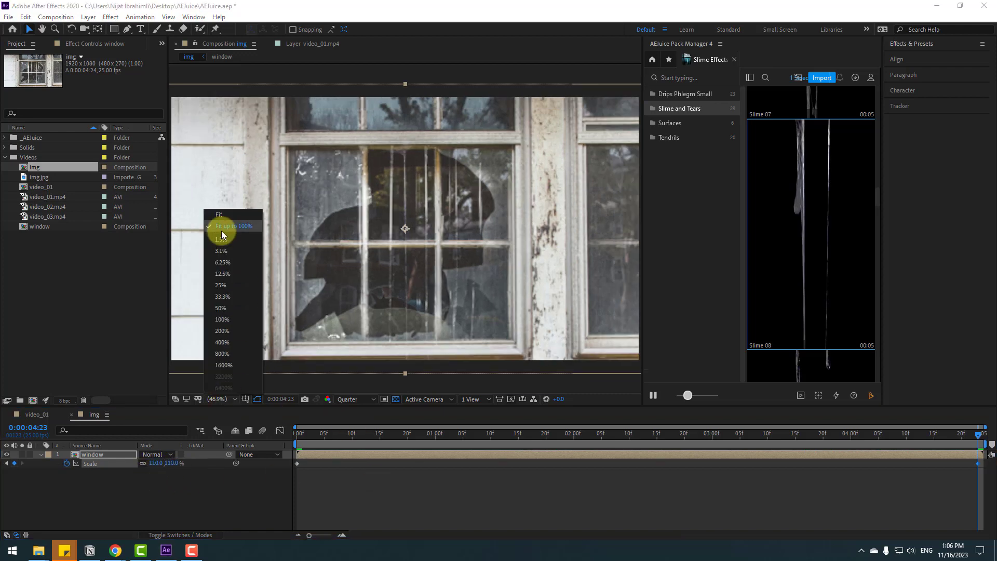
key(Escape)
key(space)
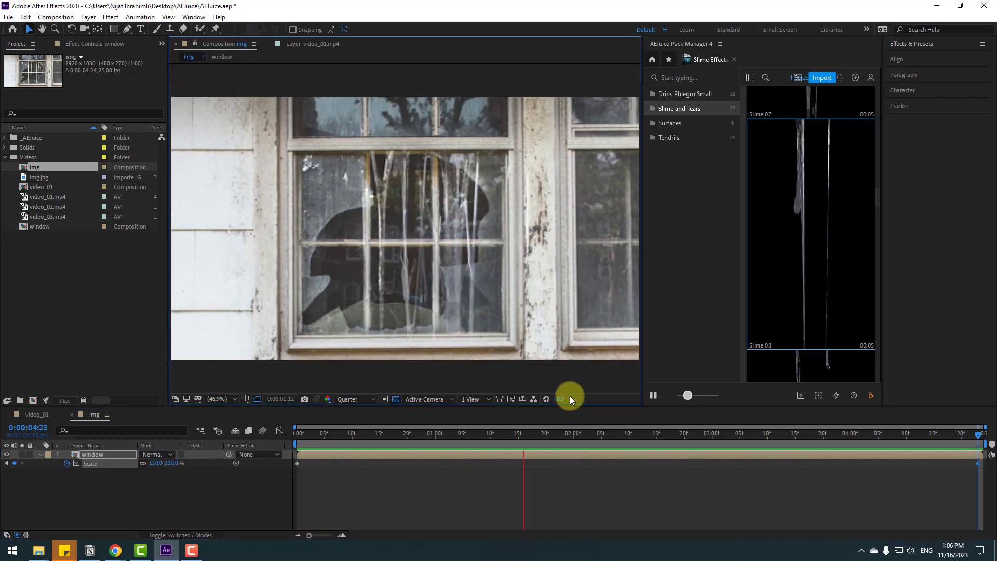
key(space)
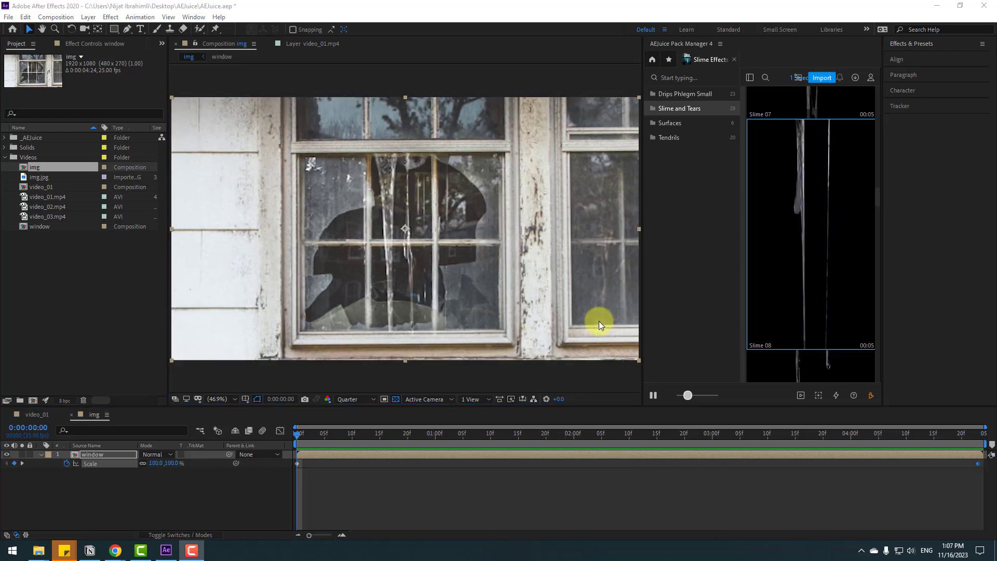
- Import Dust and Scratches 01 from AEJuice's Old Film Constructor pack into the comp
click(733, 60)
click(655, 60)
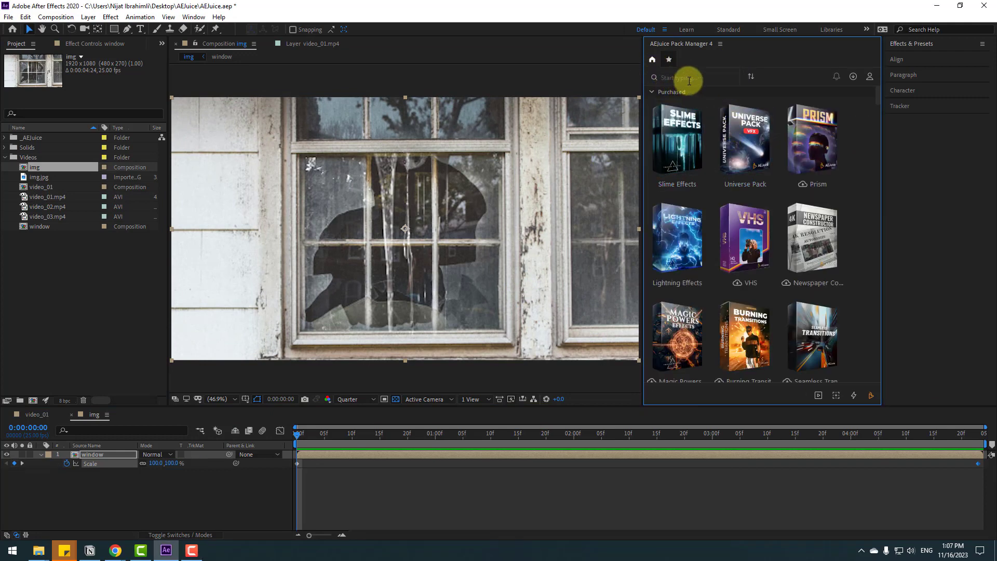
text(old)
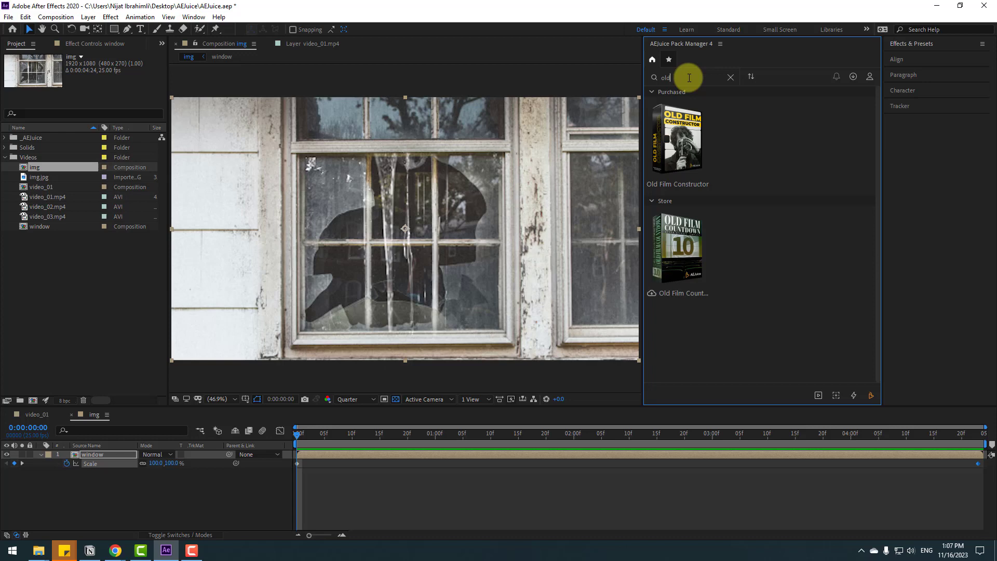
click(689, 174)
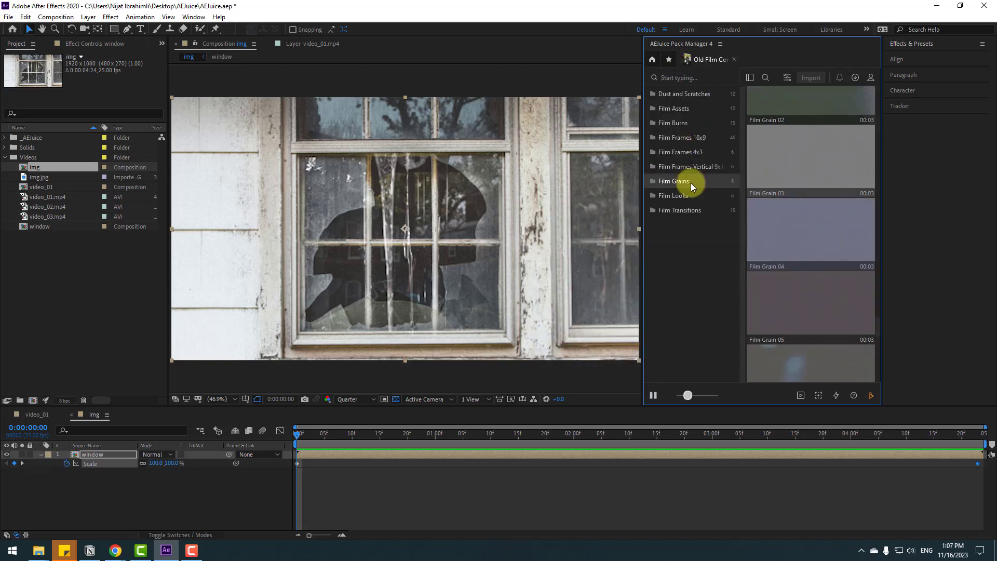
key(Up)
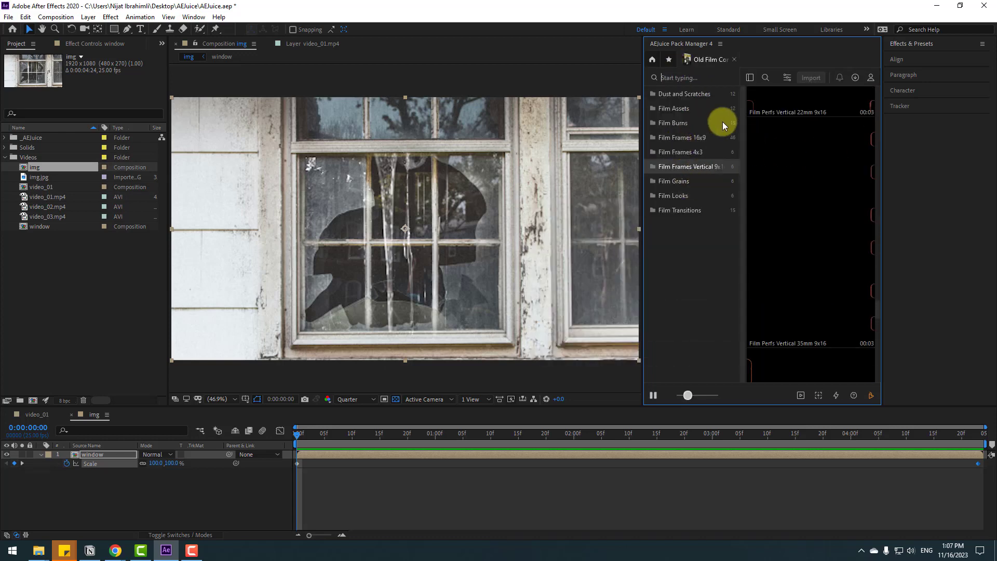
click(681, 97)
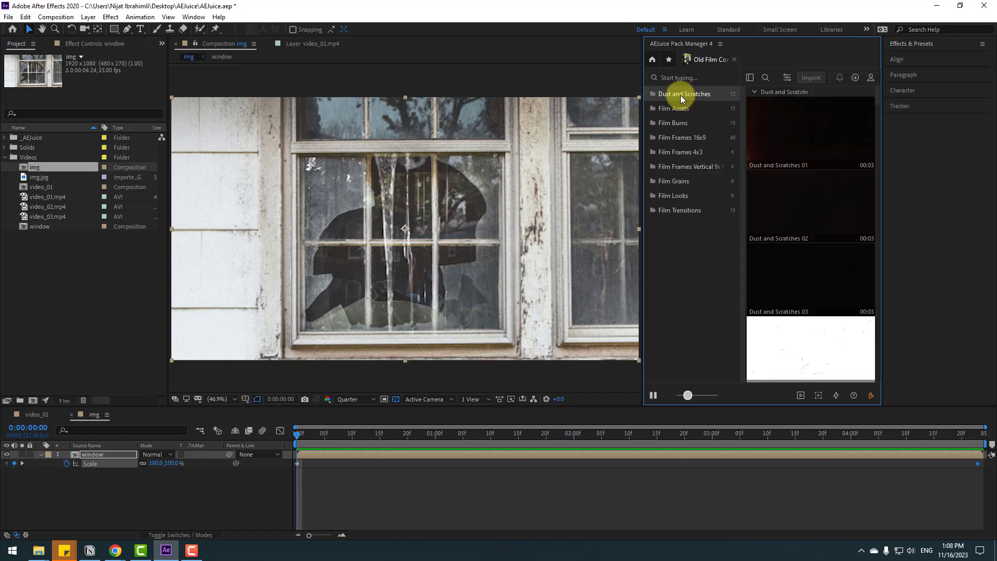
click(791, 123)
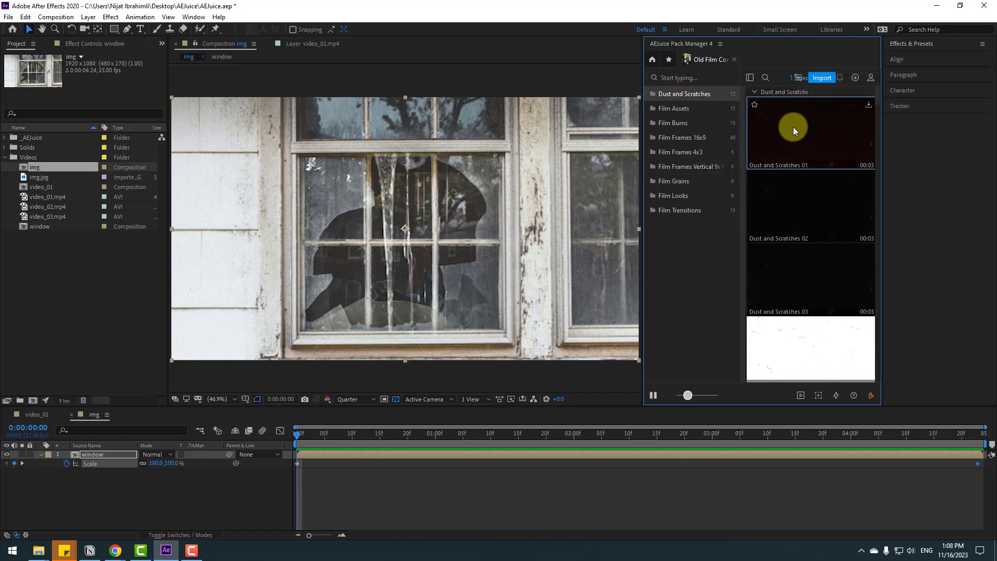
click(820, 77)
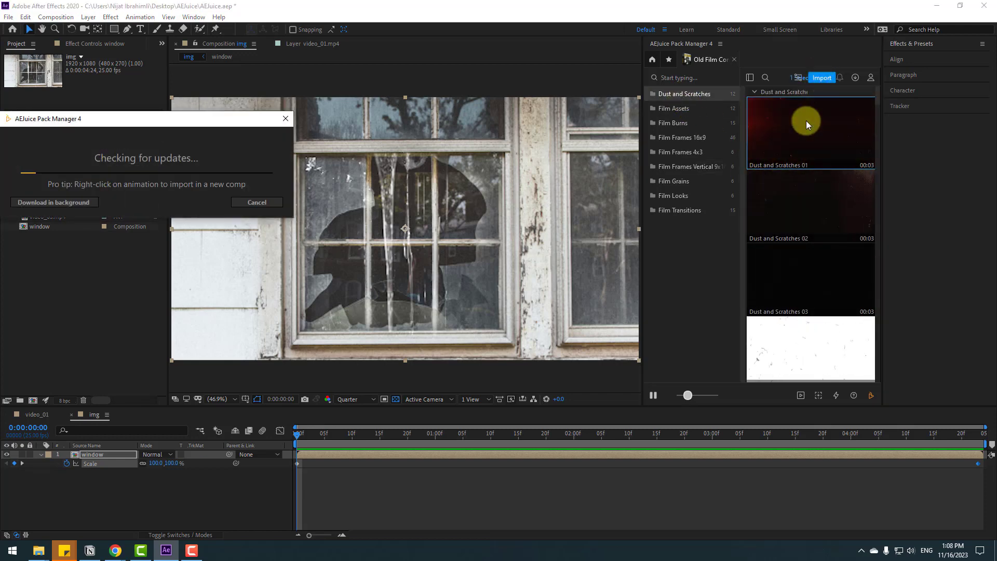
- Collapse the dust layer's properties and preview the comp with the Screen-blended dust overlay
click(41, 455)
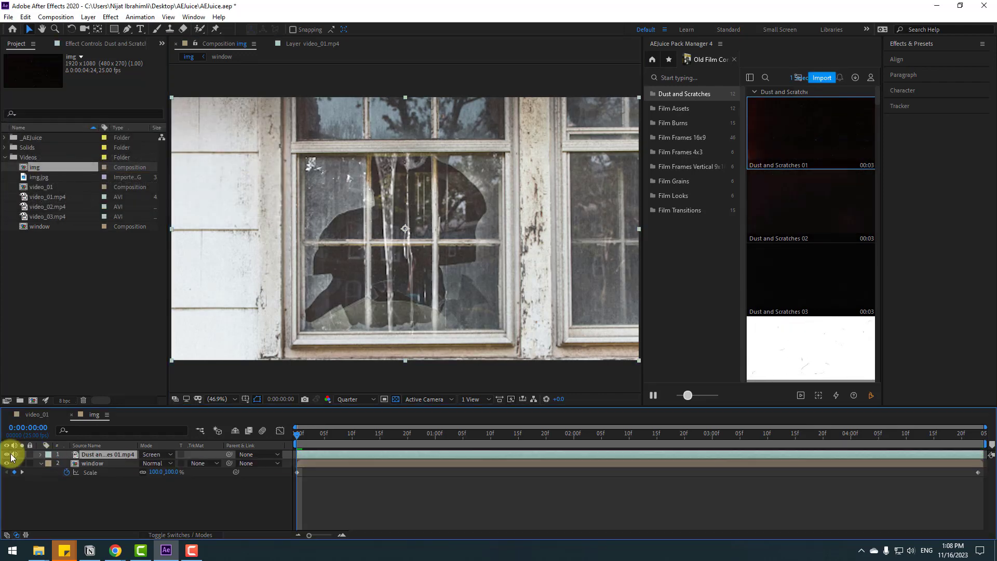
click(304, 436)
key(space)
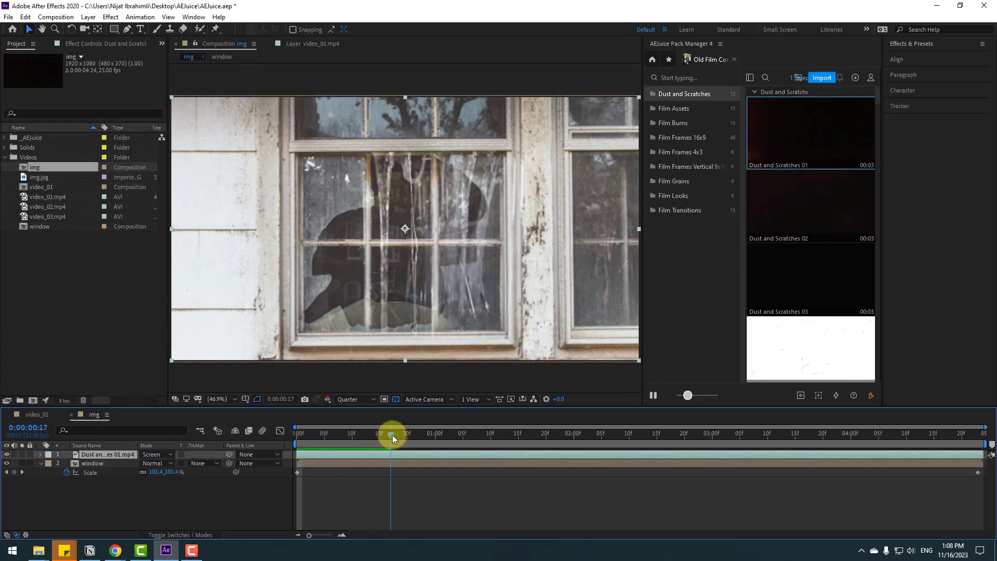
key(space)
key(space)
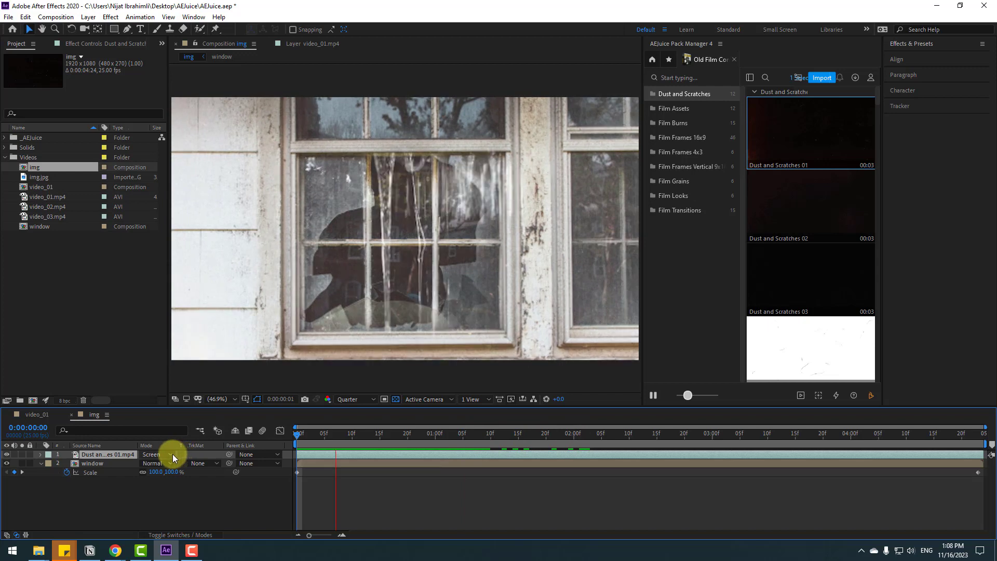
key(space)
- Import the Film Assets 04 burn overlay and preview it over the window photo
scroll(846, 254, down, 5)
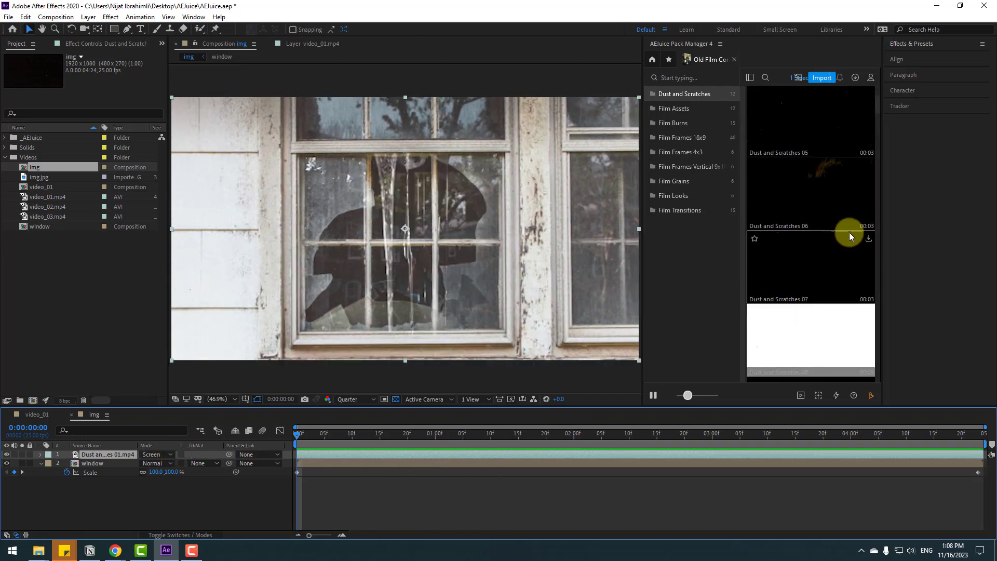
scroll(819, 193, down, 6)
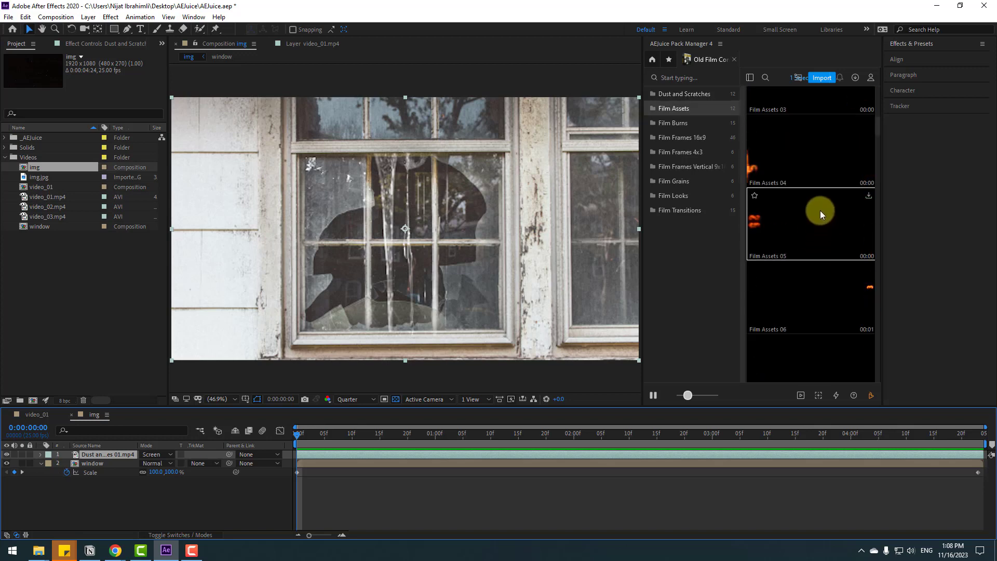
click(796, 151)
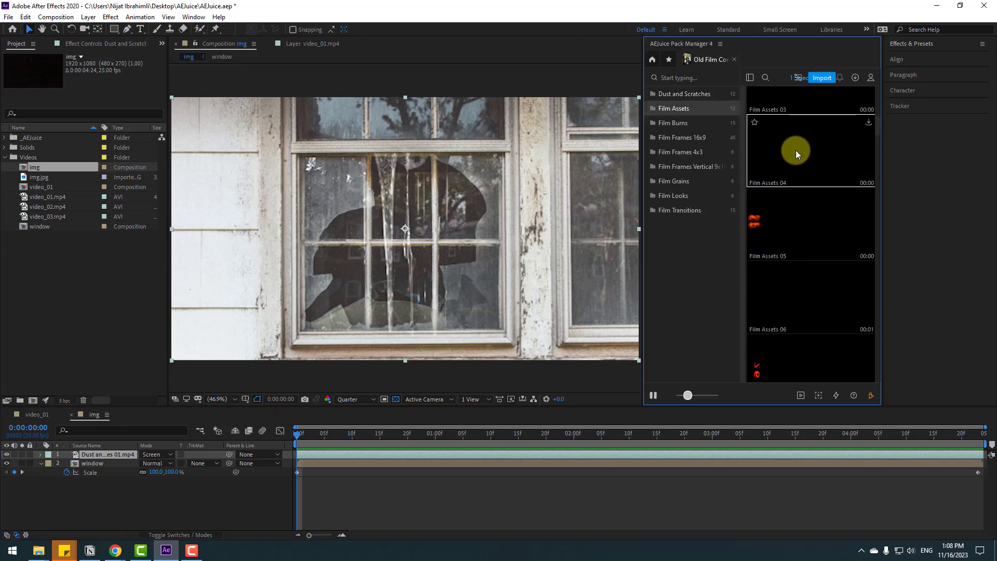
click(824, 79)
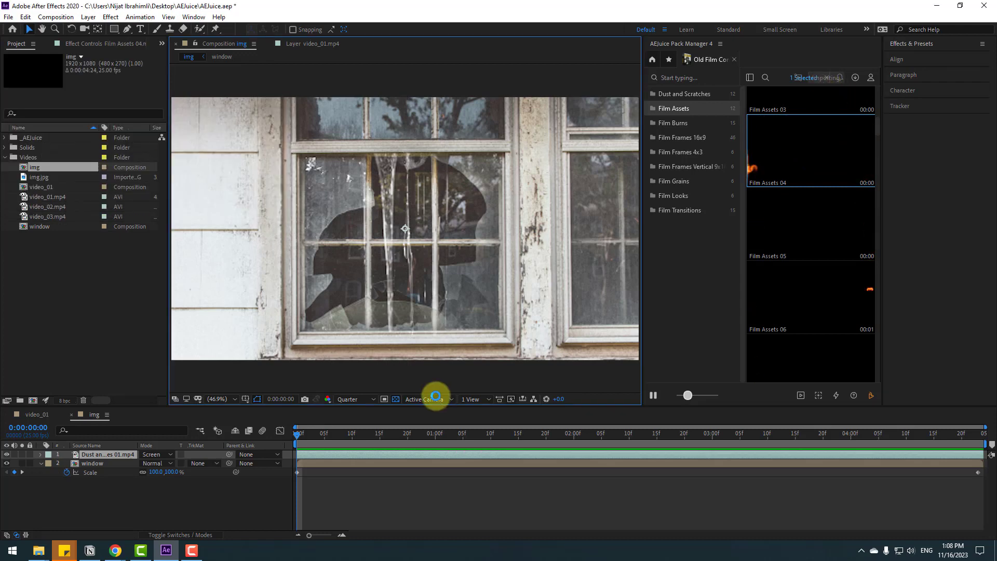
key(space)
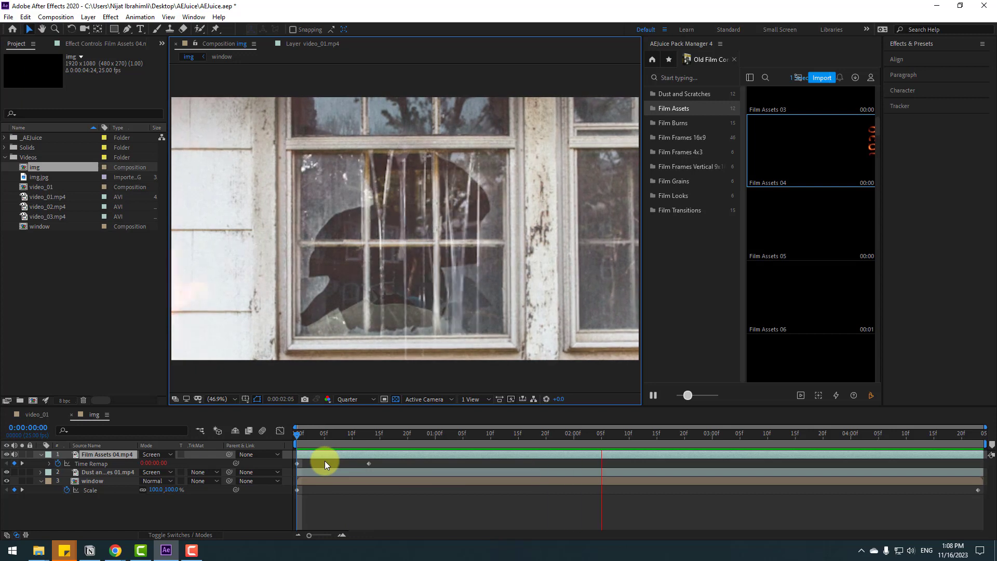
key(space)
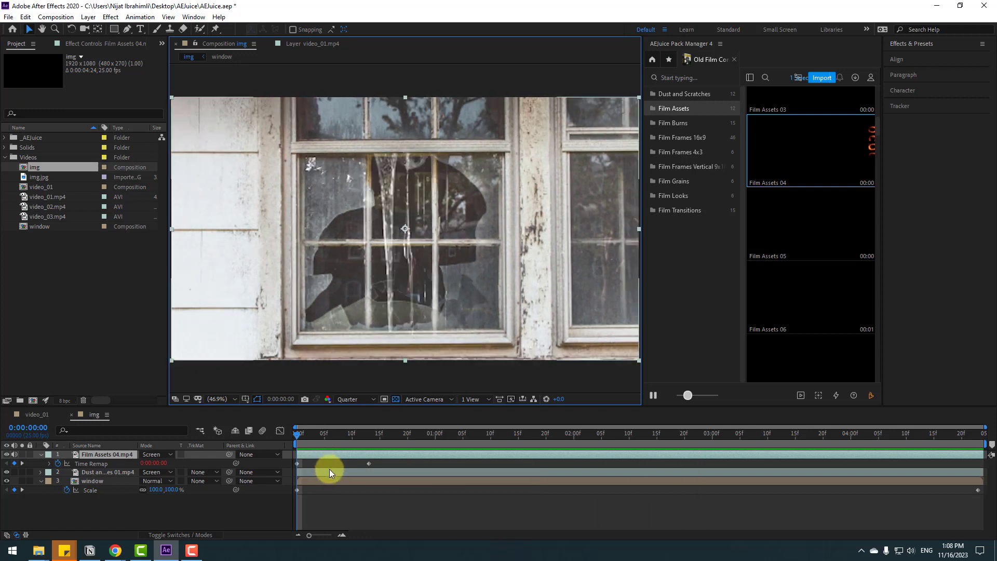
- Import Warm Look 02 from AEJuice's Film Looks category
click(682, 210)
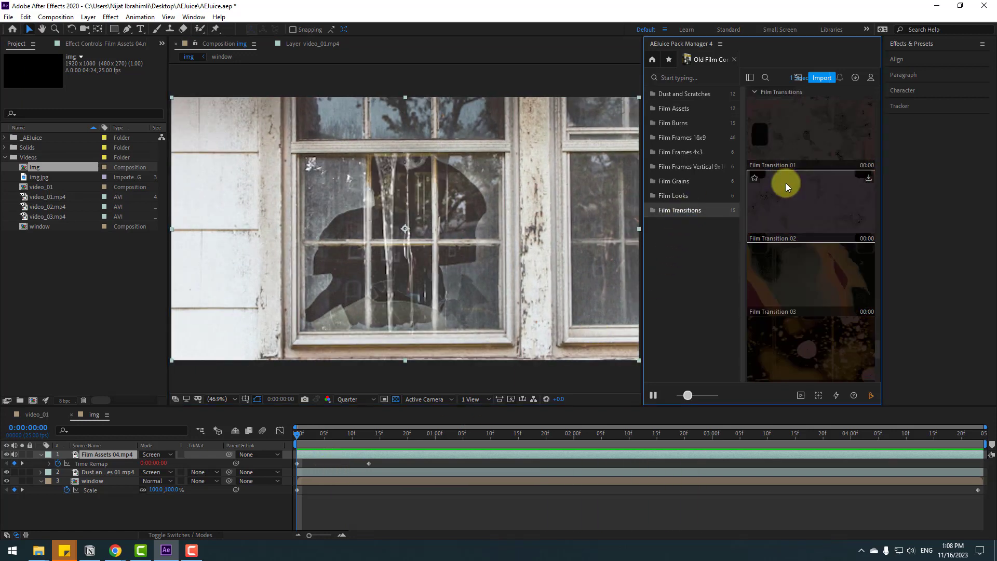
click(680, 197)
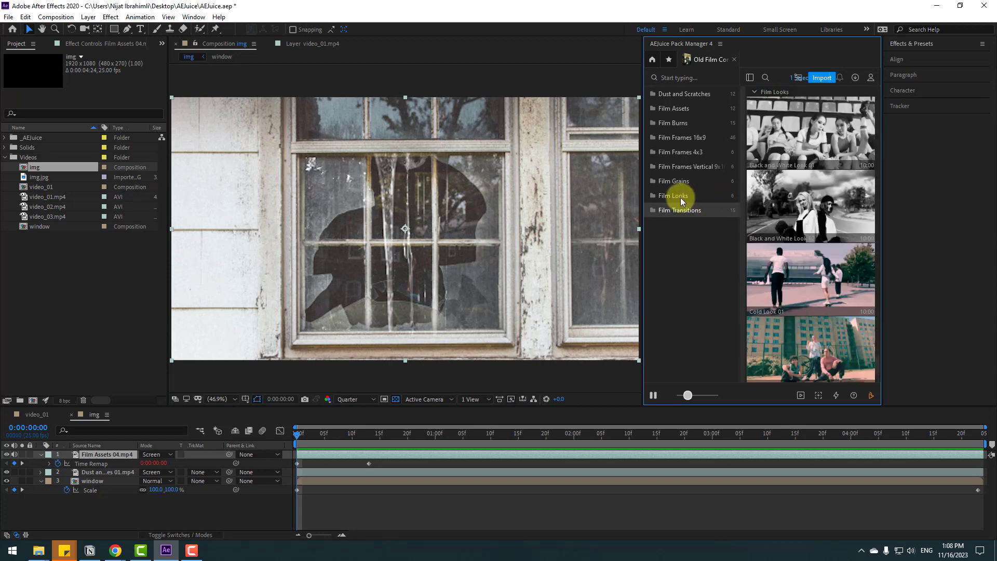
mouse_move(796, 217)
scroll(794, 223, down, 5)
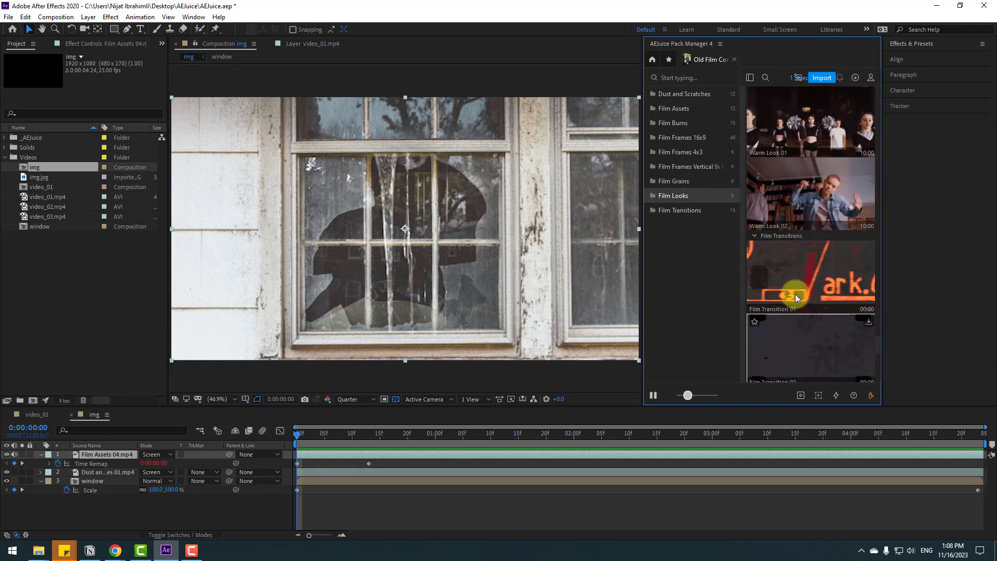
click(822, 77)
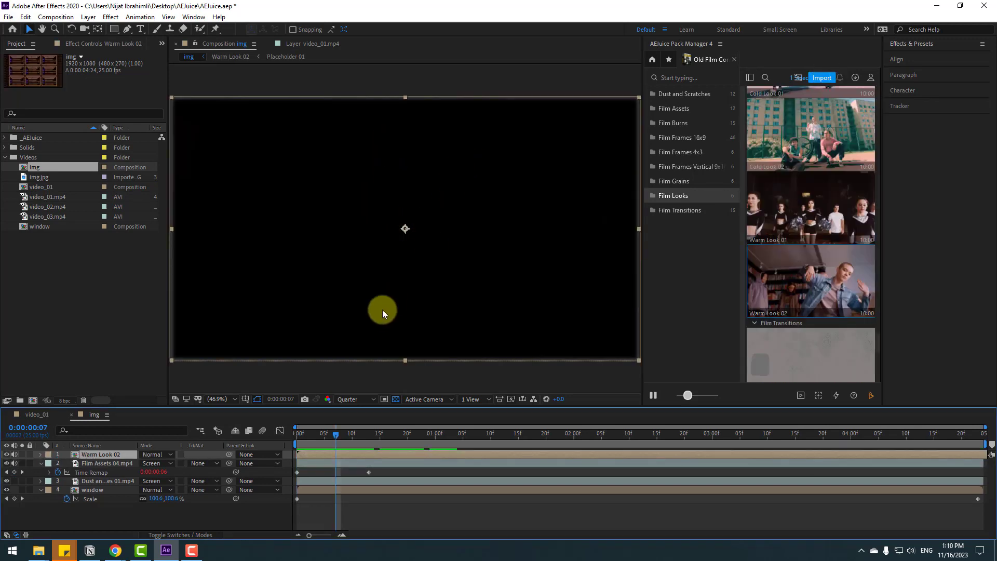
- Try Overlay on the Warm Look 02 layer, then settle on Soft Light blending
click(151, 454)
click(193, 279)
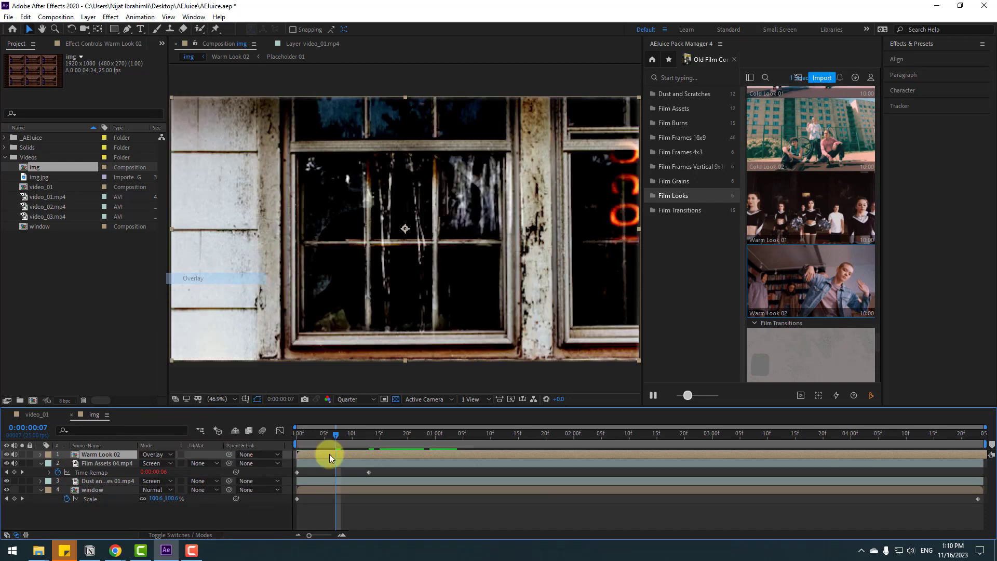
click(347, 434)
drag(369, 436, 690, 434)
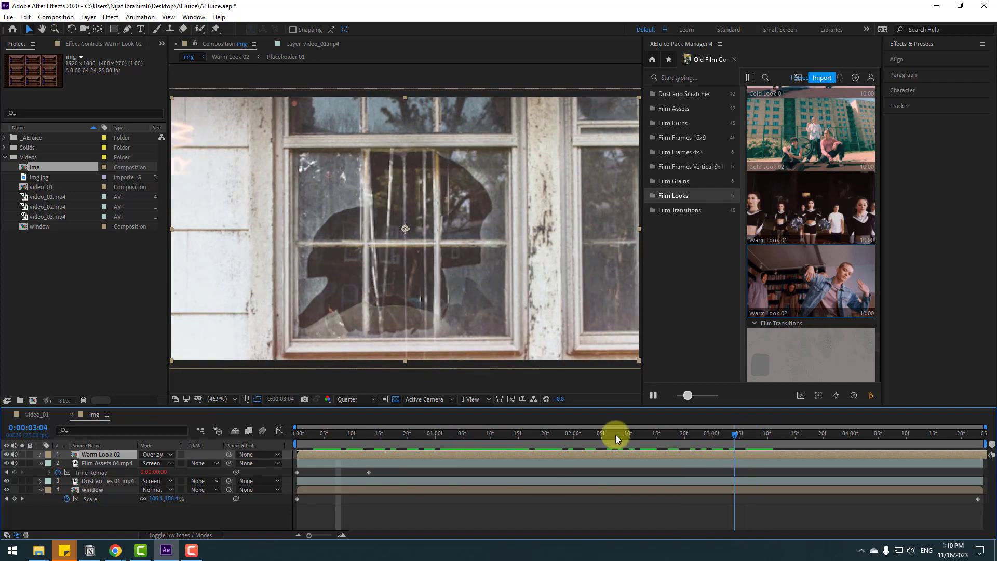
click(160, 453)
click(192, 289)
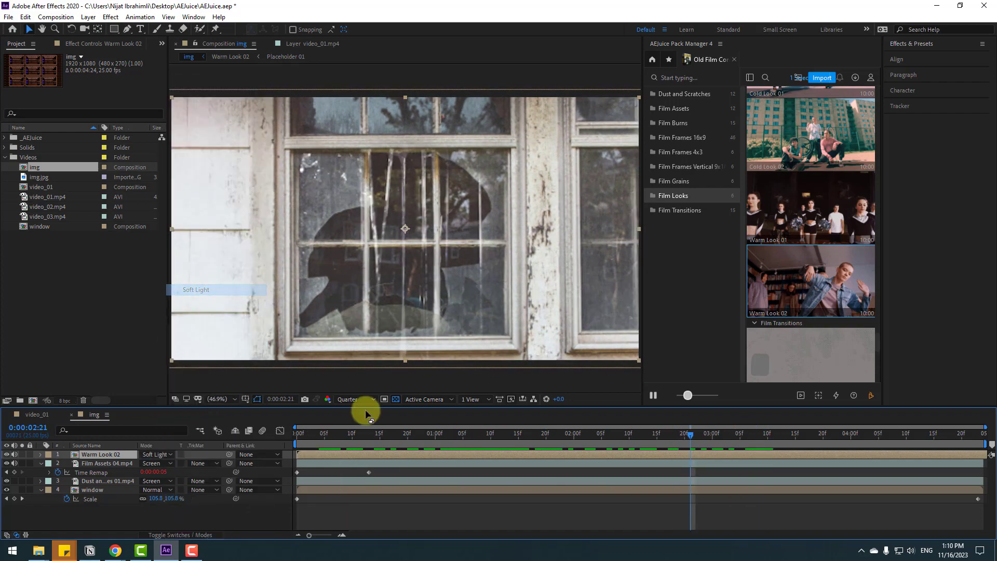
click(307, 436)
- Preview the finished window comp from the start with the viewer at 50%
drag(307, 435, 211, 435)
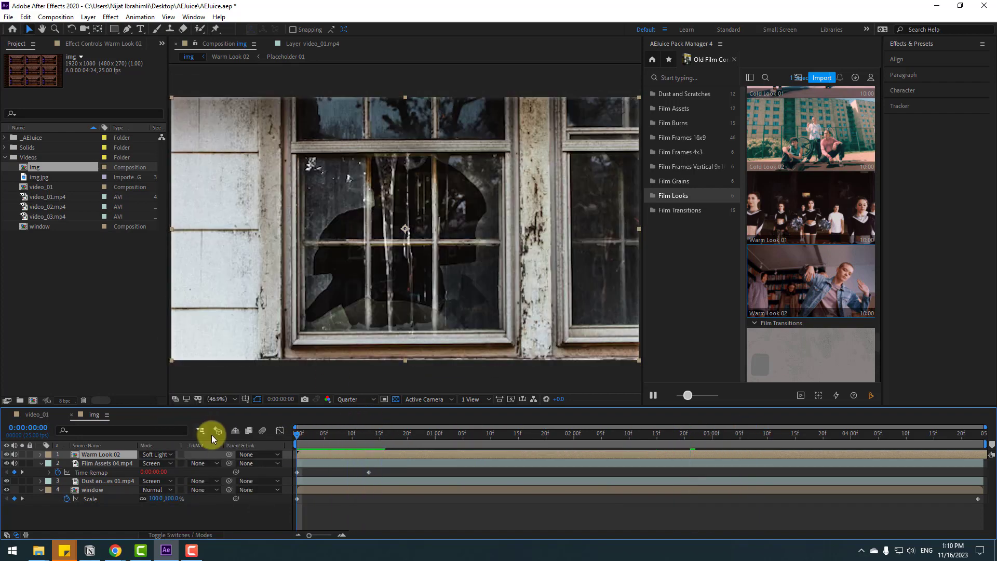
key(space)
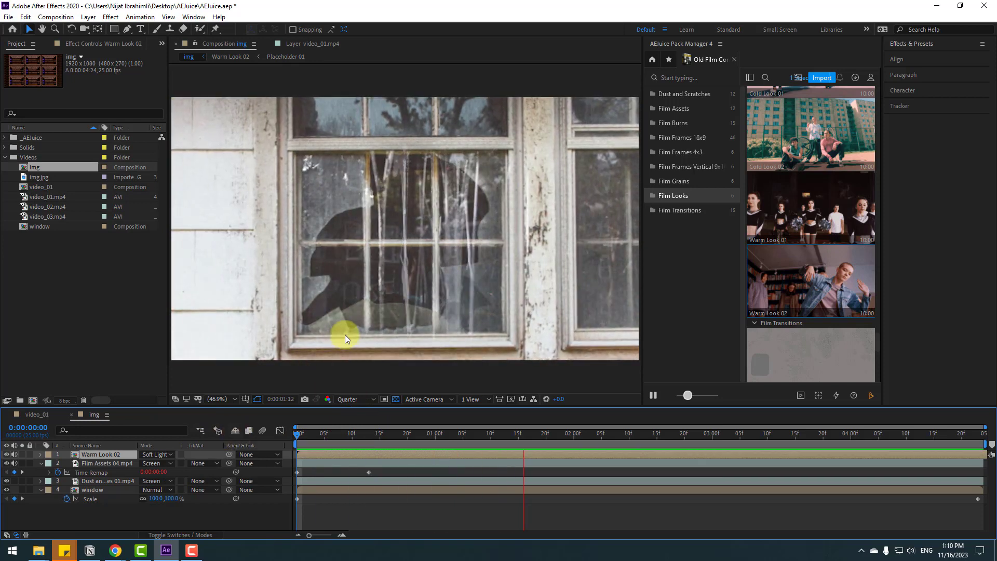
key(comma)
key(comma)
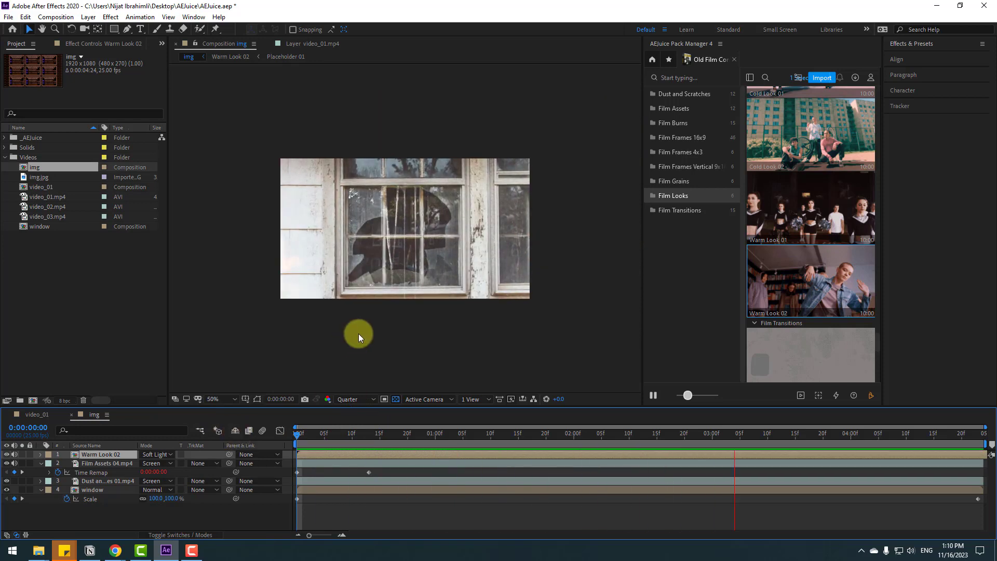
key(period)
key(period)
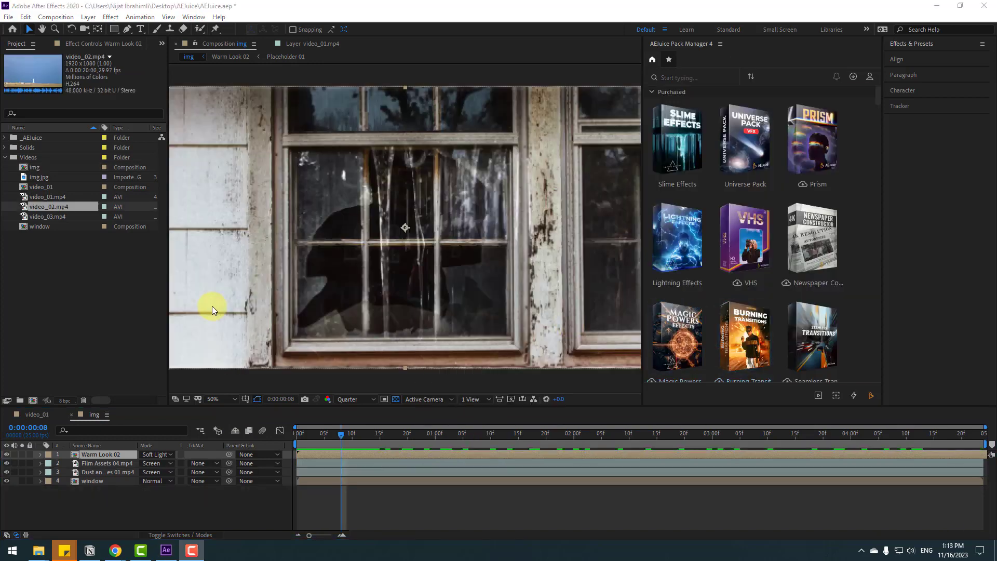
- Make a video_02 composition from the video_02.mp4 lighthouse clip and open AEJuice's Lightning Effects pack
click(39, 269)
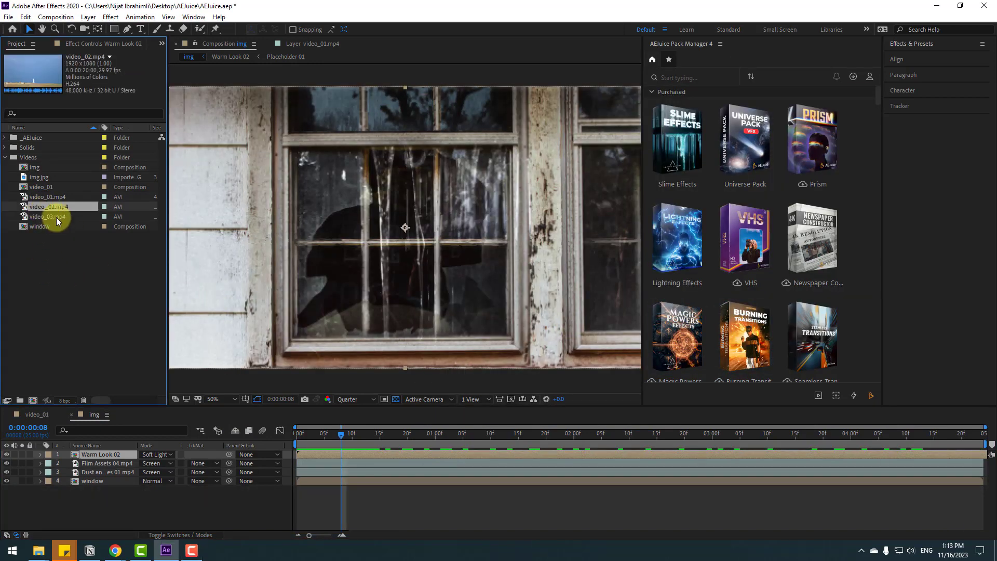
drag(56, 216, 33, 402)
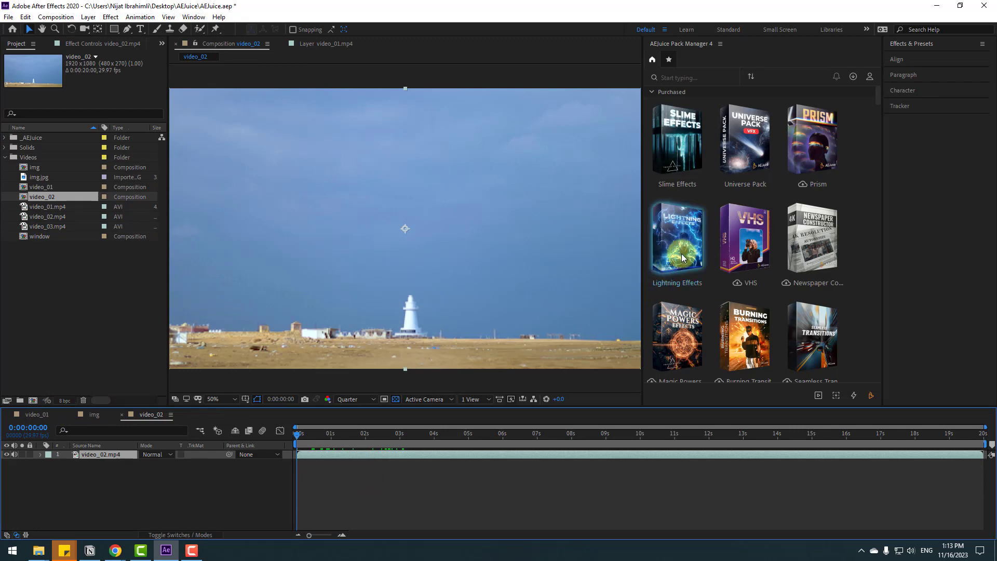
click(674, 223)
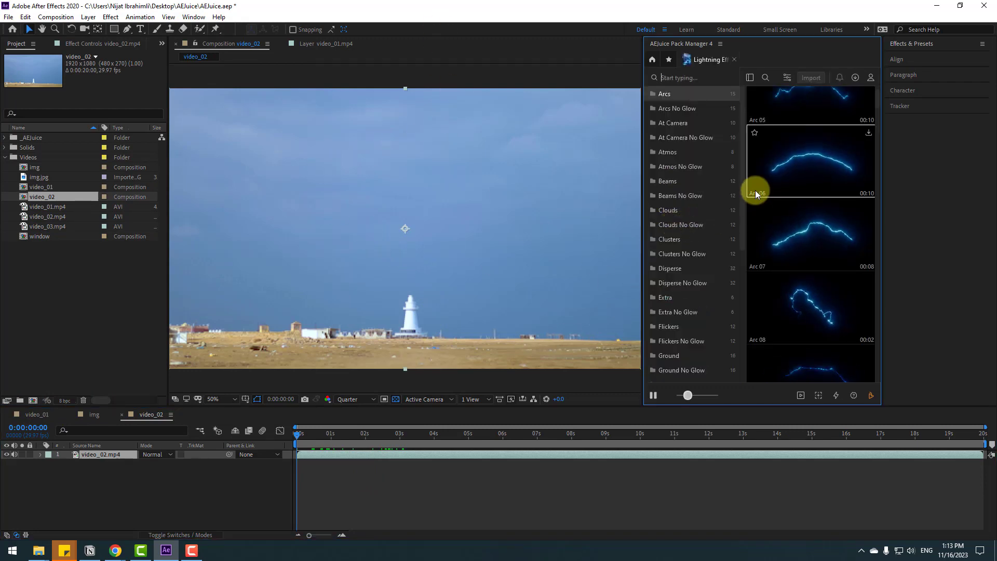
- Browse to the Strikes No Glow category and select Strike 50 No Glow
scroll(675, 166, down, 1)
scroll(685, 223, down, 4)
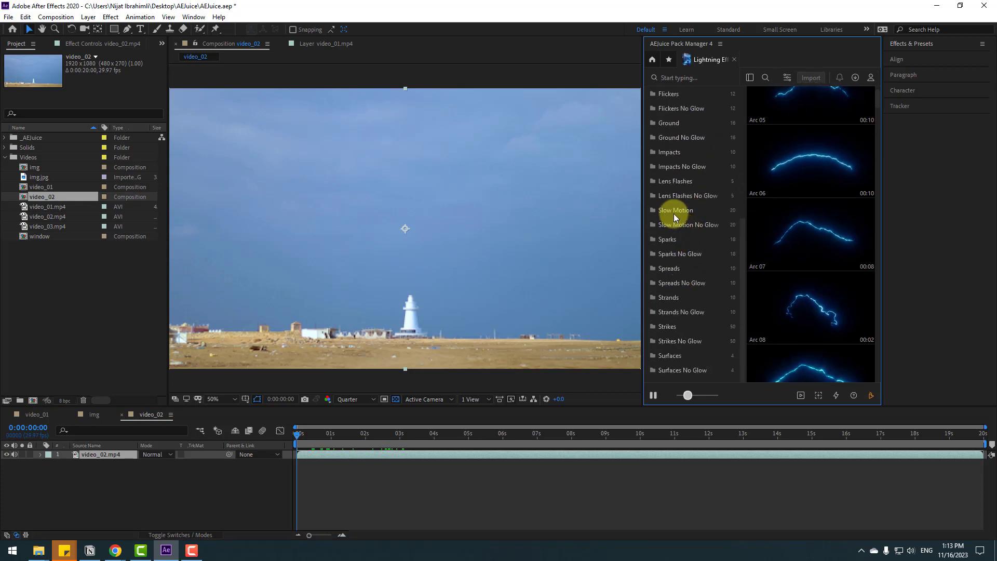
click(674, 212)
click(671, 183)
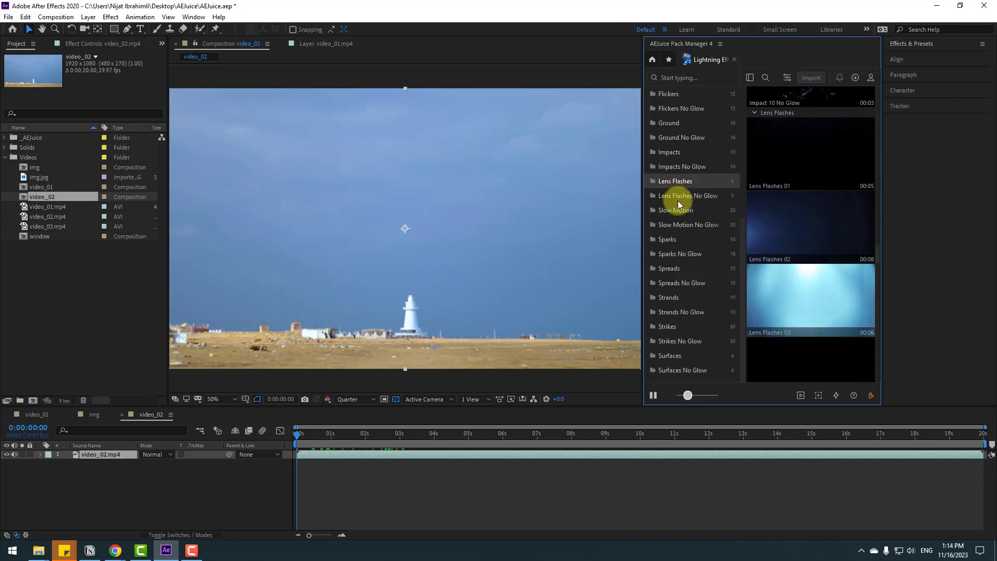
click(668, 299)
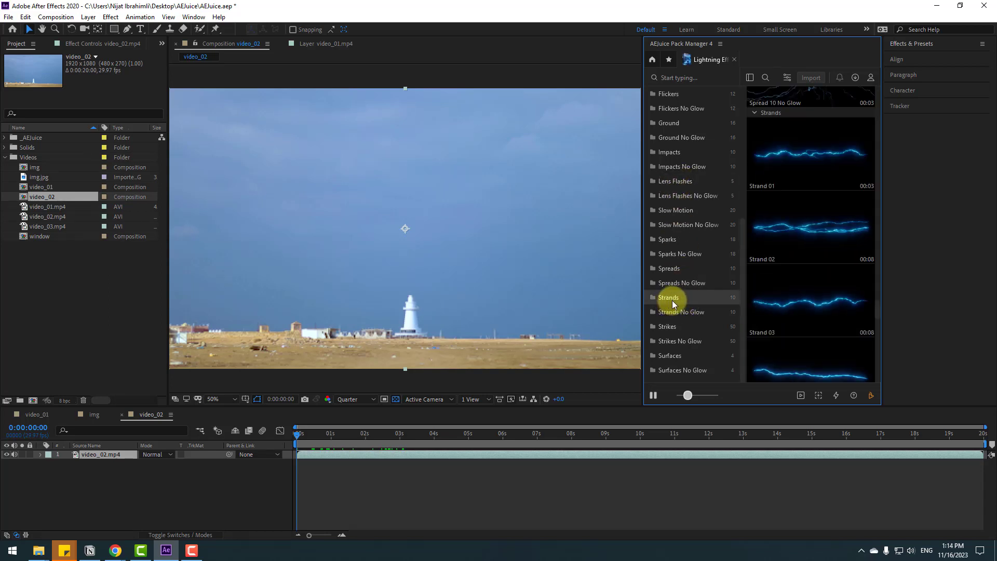
click(666, 326)
click(670, 342)
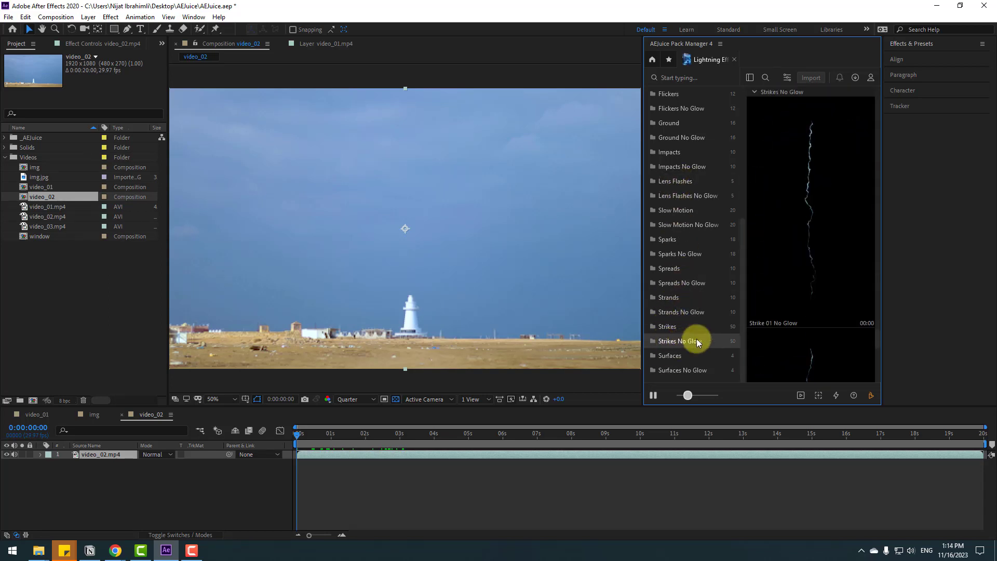
mouse_move(834, 217)
click(670, 356)
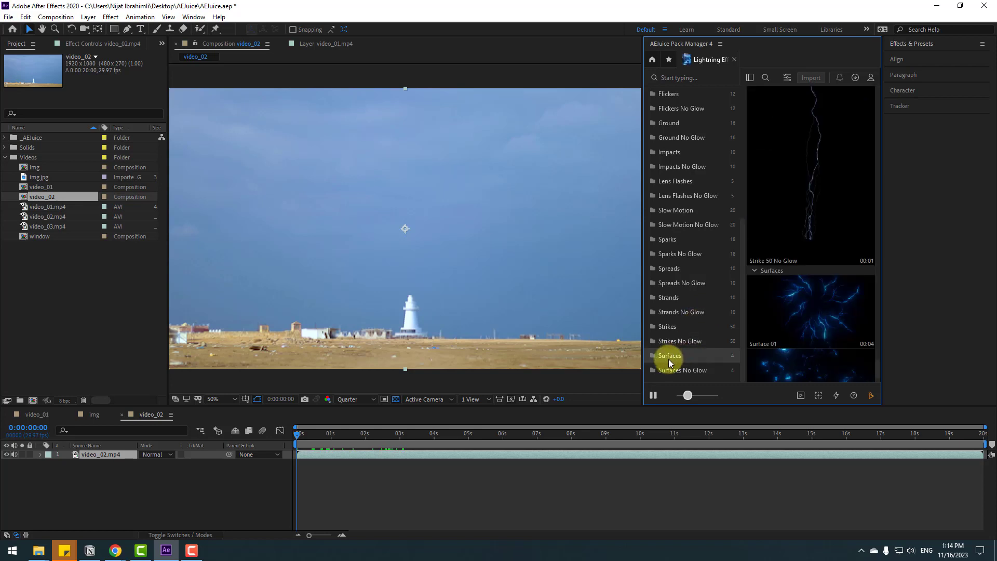
click(831, 138)
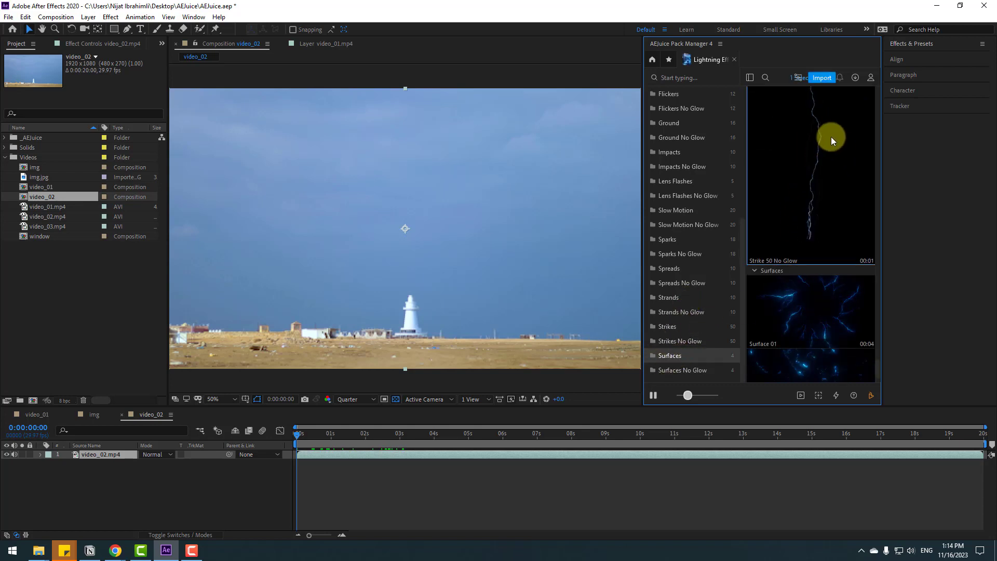
- Import Strike 50 No Glow into video_02 and mute the lighthouse clip's audio
click(824, 82)
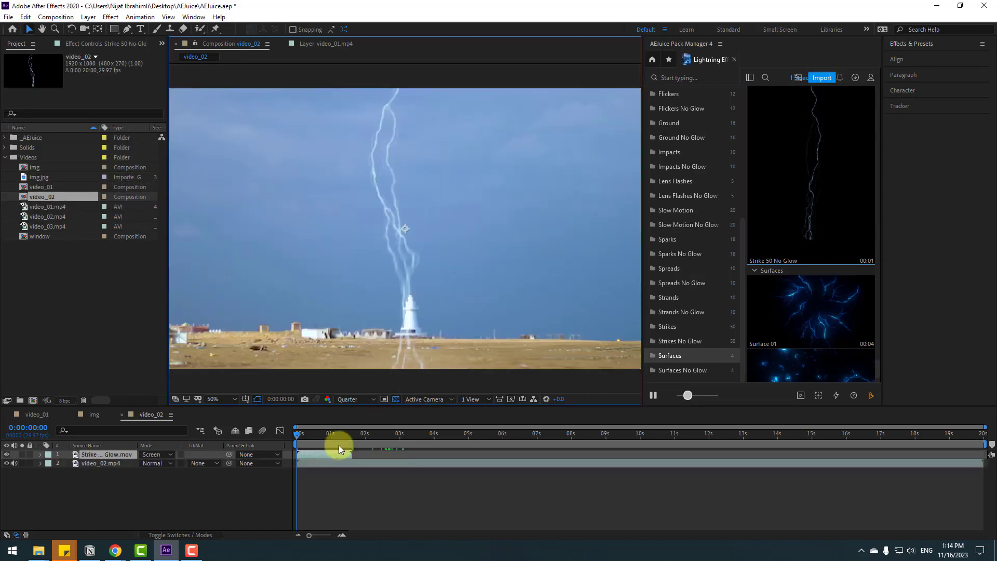
click(14, 463)
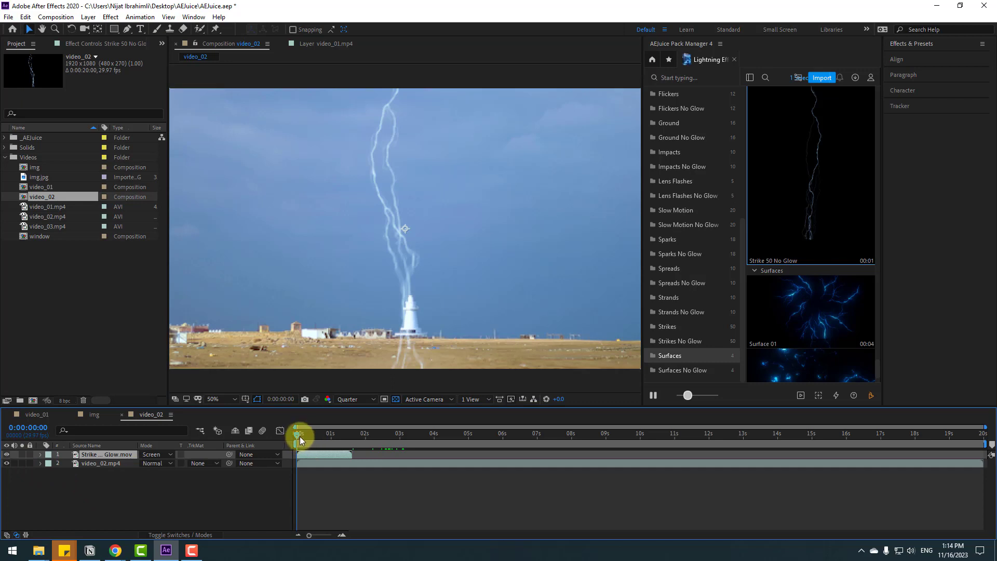
drag(300, 436, 302, 436)
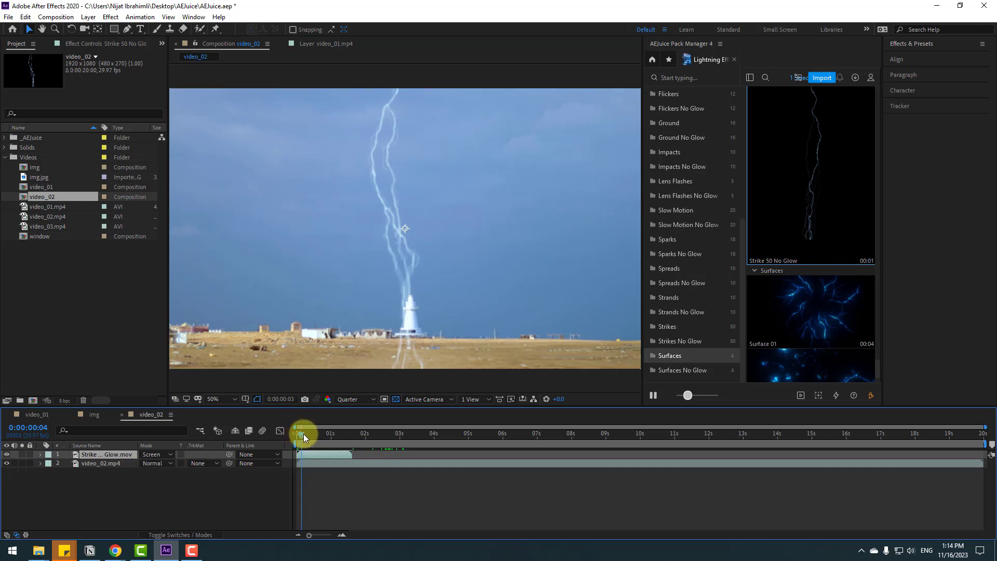
- Scale the Strike layer to 28.9%, raise it onto the lighthouse top, and preview
click(119, 455)
key(s)
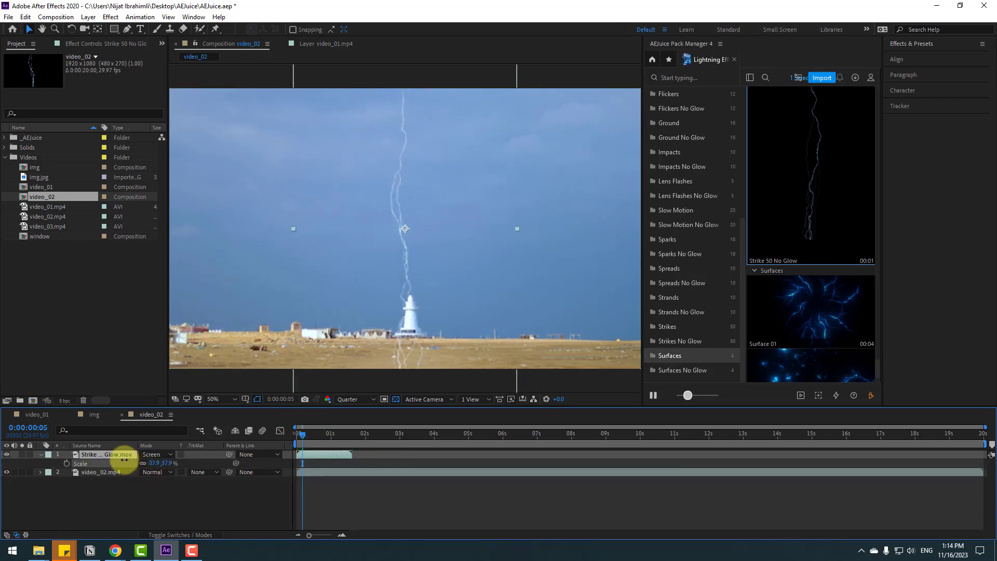
drag(124, 459, 120, 459)
drag(383, 319, 393, 279)
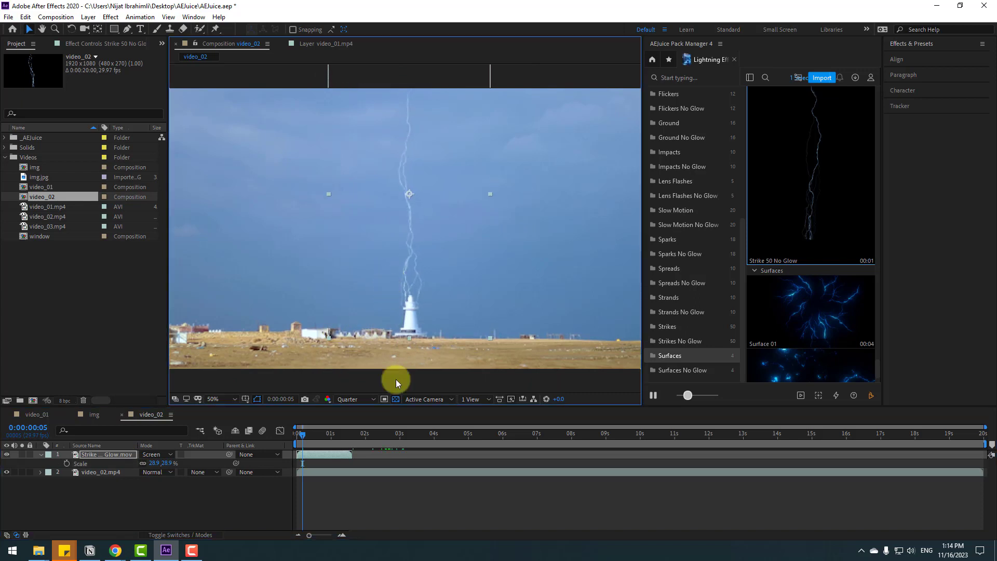
click(396, 501)
key(space)
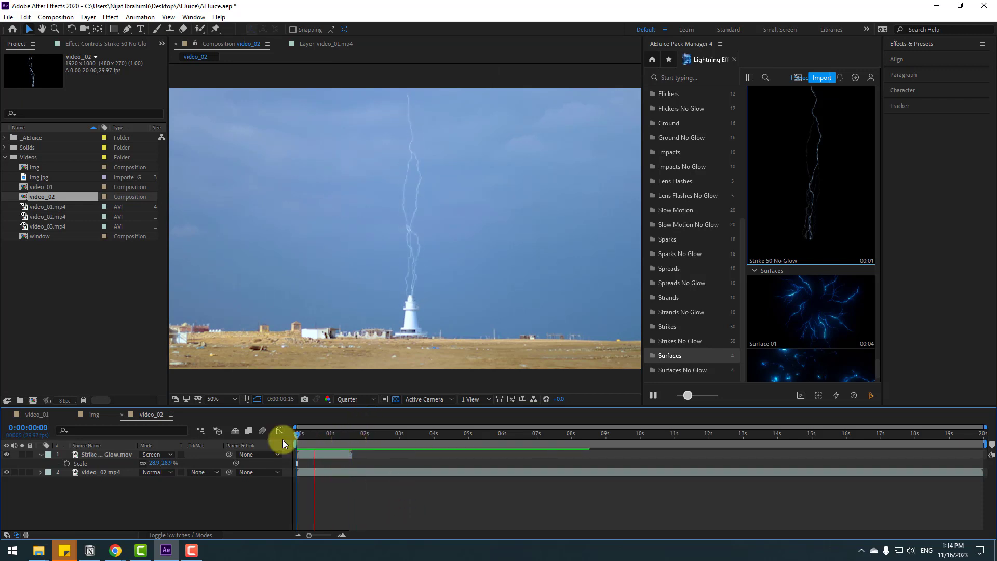
click(319, 438)
click(51, 459)
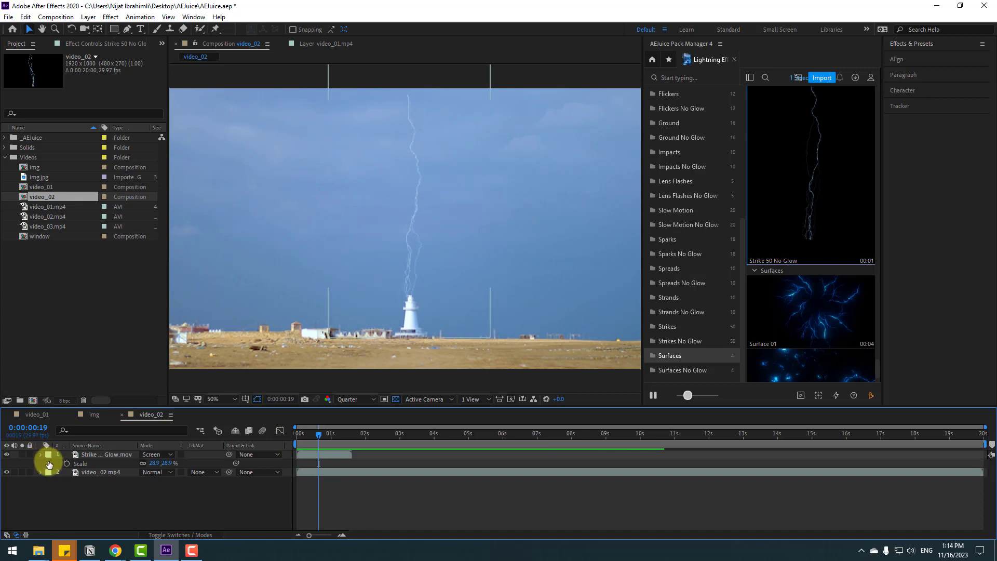
- Hide the Strike lightning layer and import the Surface 01 lightning clip
key(s)
click(7, 455)
scroll(839, 294, down, 2)
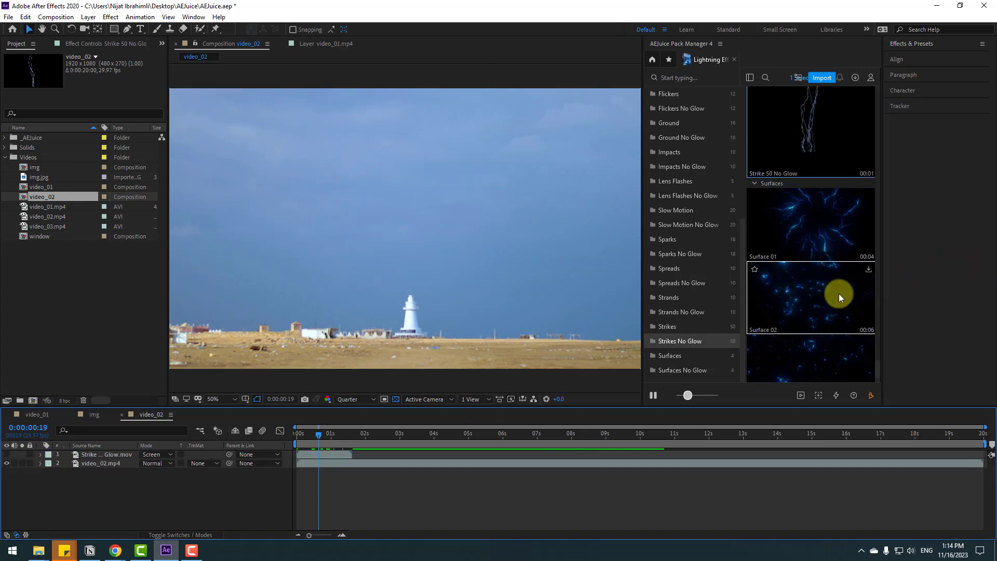
click(813, 224)
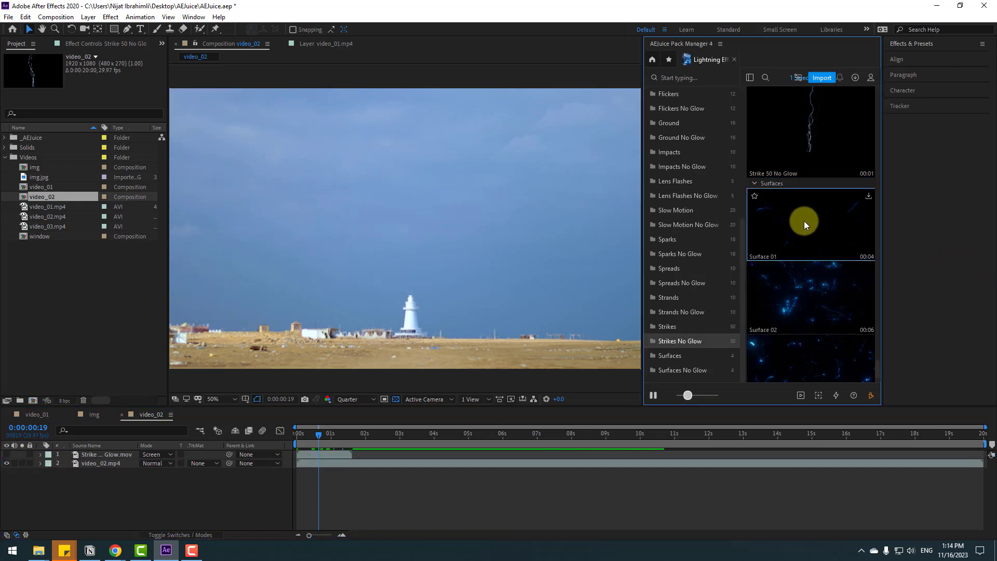
click(829, 79)
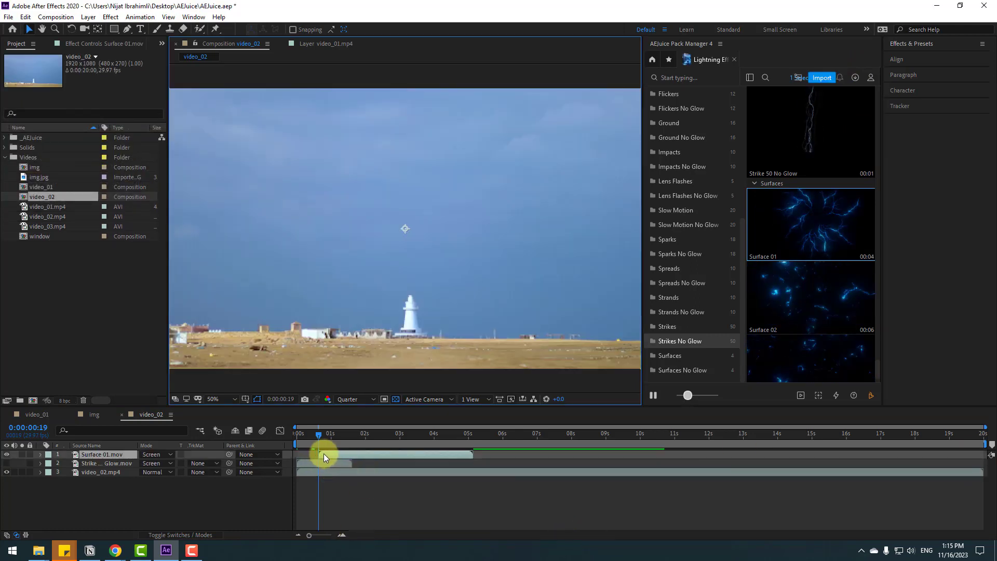
- Move the Surface 01 layer to start at 0 s and select the Pen tool
mouse_move(323, 453)
mouse_down()
mouse_move(300, 455)
mouse_move(384, 438)
mouse_move(373, 440)
mouse_up()
click(289, 434)
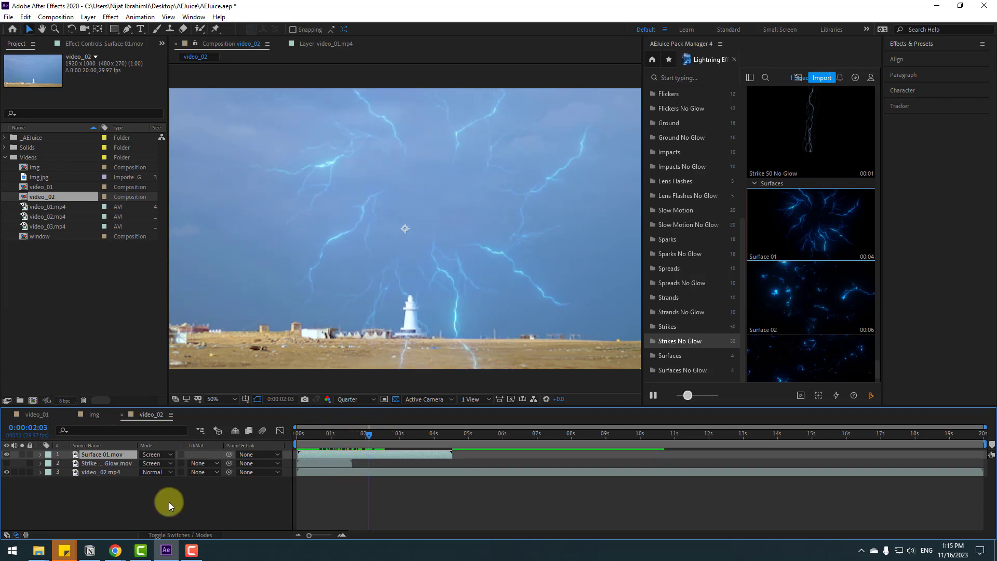
click(129, 30)
scroll(346, 283, up, 2)
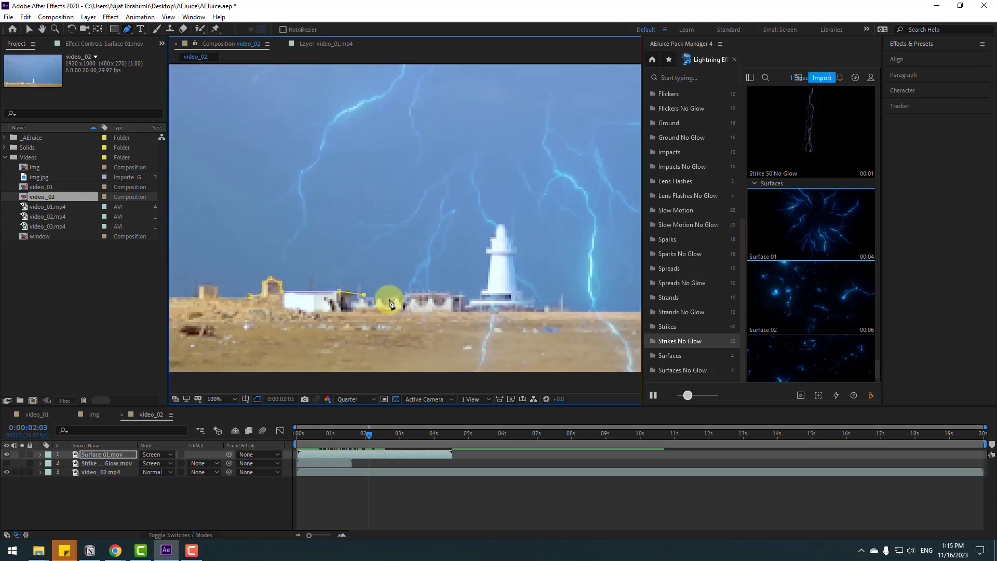
- Trace a closed mask on Surface 01 around the rooftops, lighthouse and shoreline
click(390, 299)
click(418, 293)
click(460, 294)
click(492, 239)
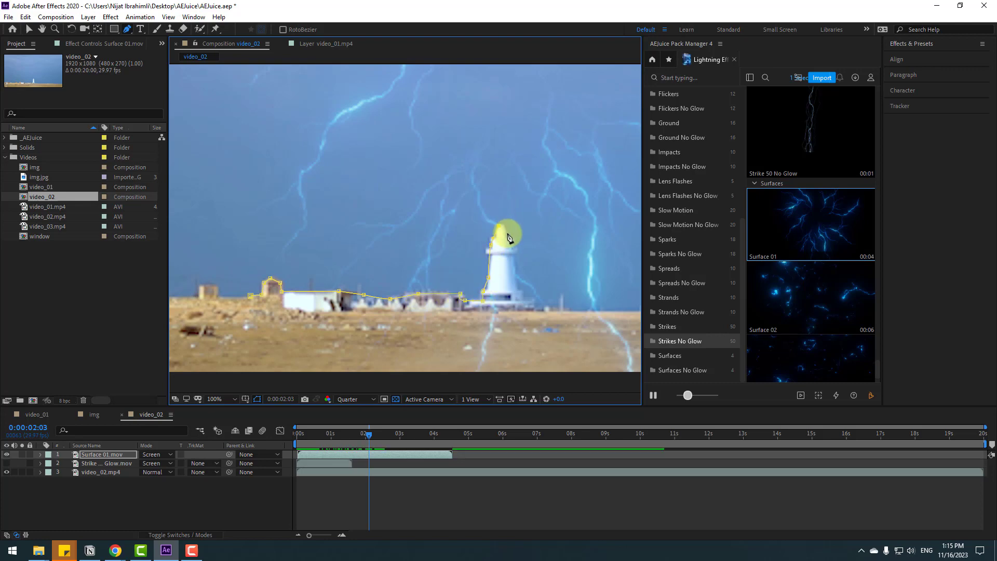
click(520, 297)
click(538, 306)
drag(566, 309, 466, 317)
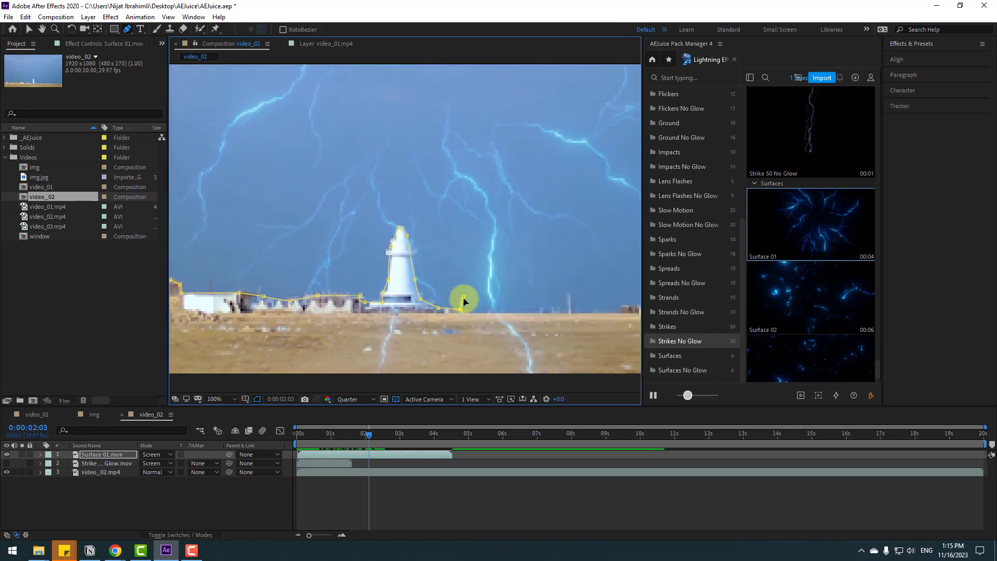
scroll(517, 315, right, 3)
scroll(516, 262, down, 4)
click(484, 279)
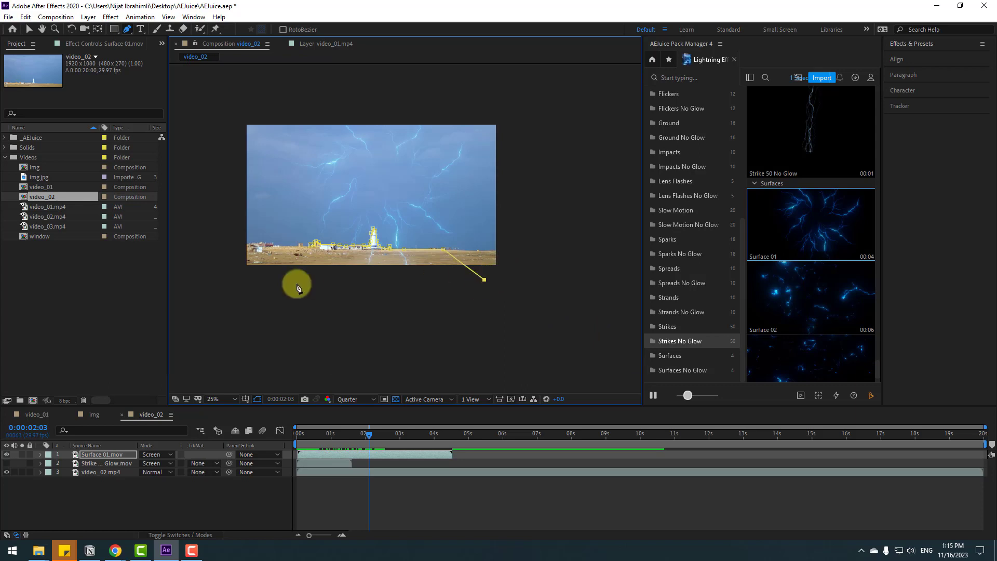
click(297, 285)
click(310, 245)
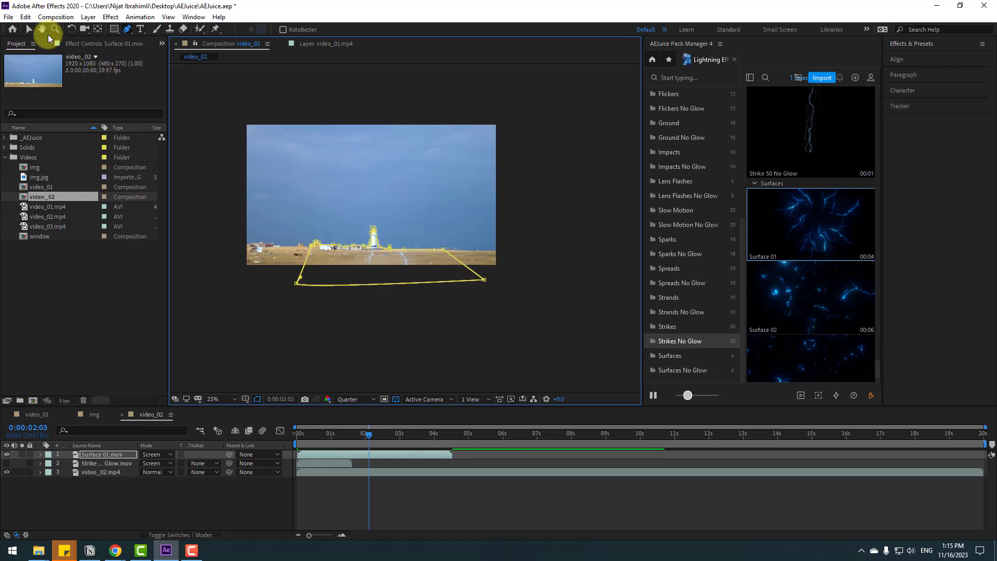
scroll(363, 266, up, 2)
- Invert Mask 1 so the lightning shows only in the sky, then preview
key(v)
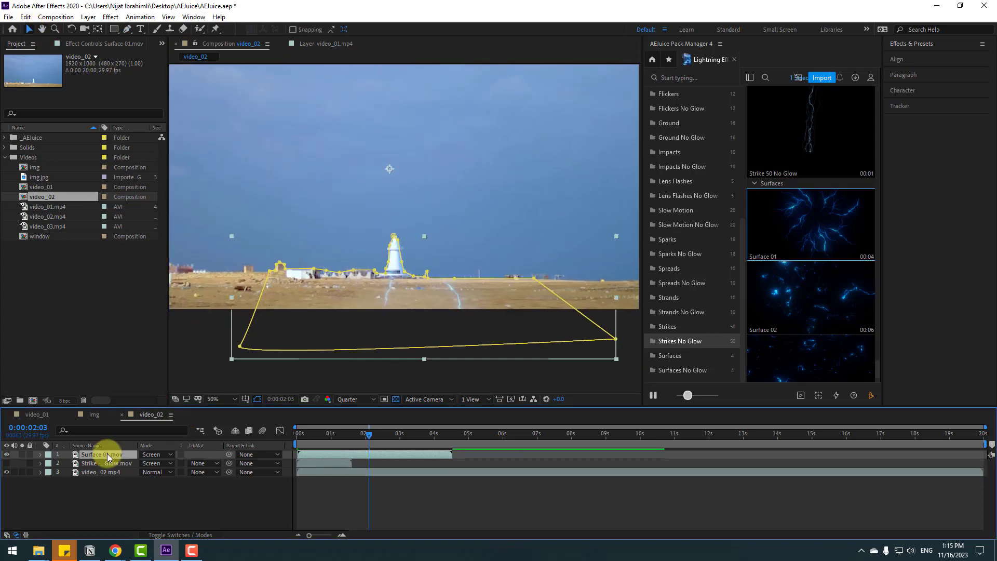
key(m)
click(179, 463)
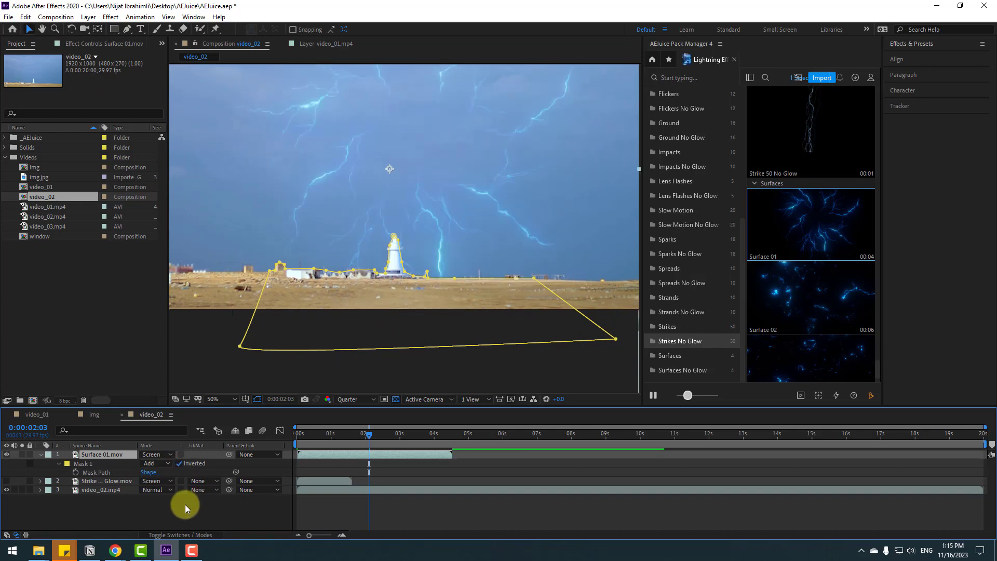
key(space)
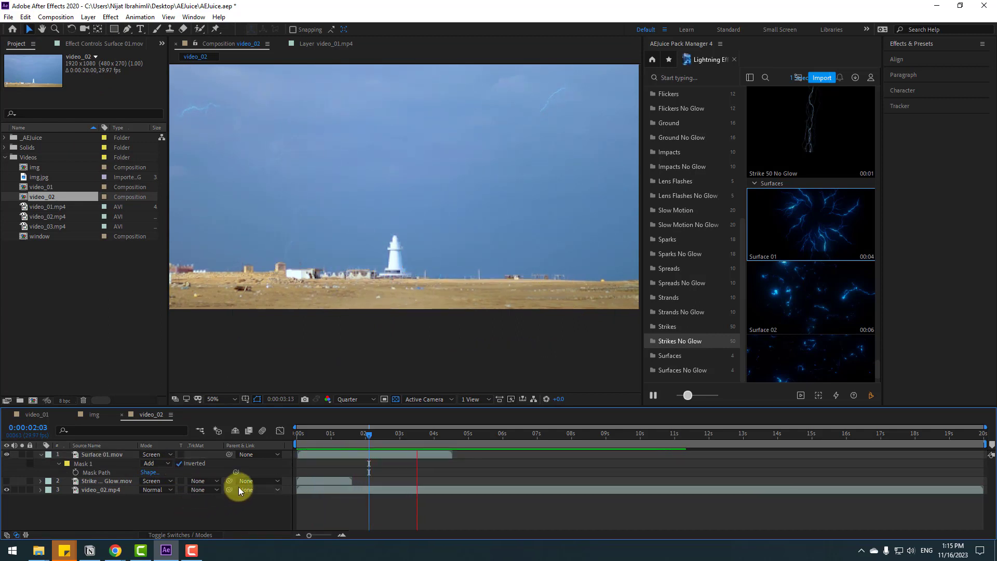
- Set the viewer magnification to Fit and move the playhead to 0:00:02:09
click(223, 400)
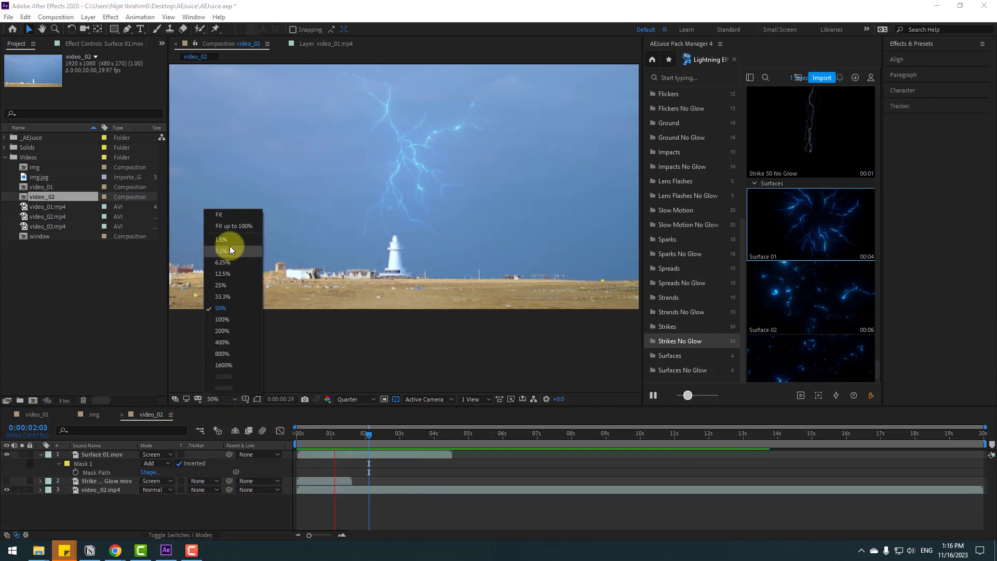
click(229, 245)
click(375, 435)
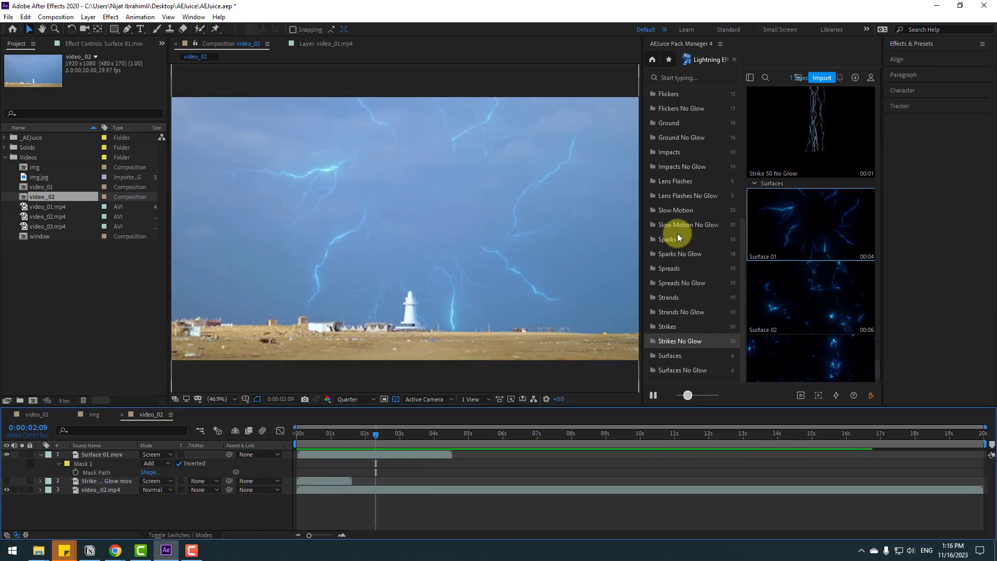
- Preview the AEJuice lightning presets Beams, Atmos No Glow, At Camera No Glow, Arcs No Glow and Disperse
scroll(678, 237, up, 5)
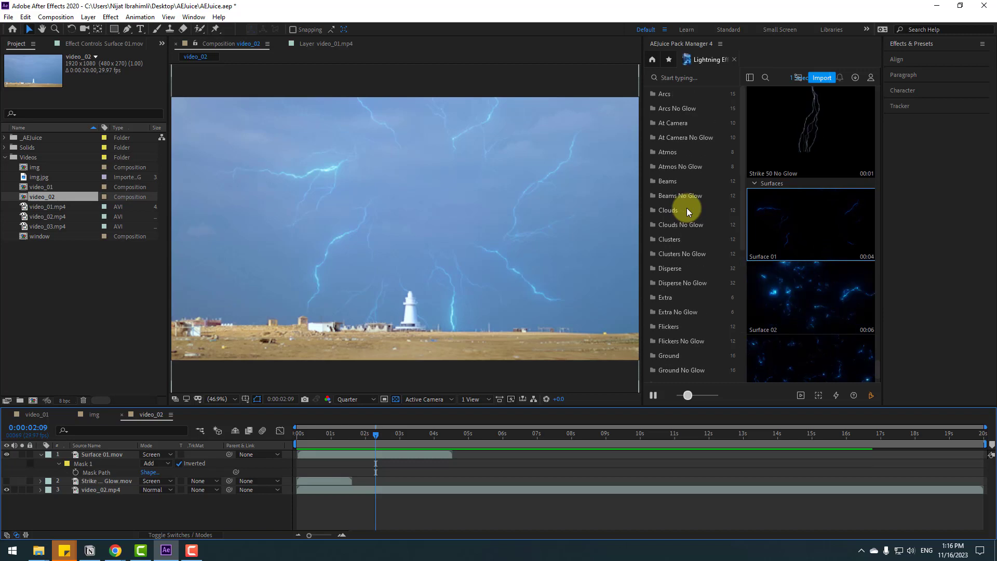
click(668, 181)
click(666, 167)
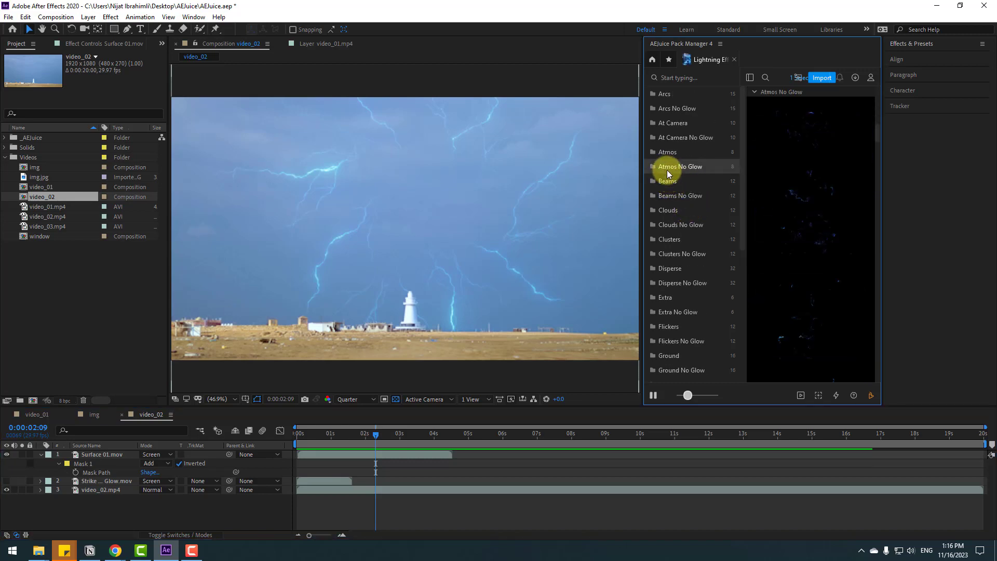
click(677, 138)
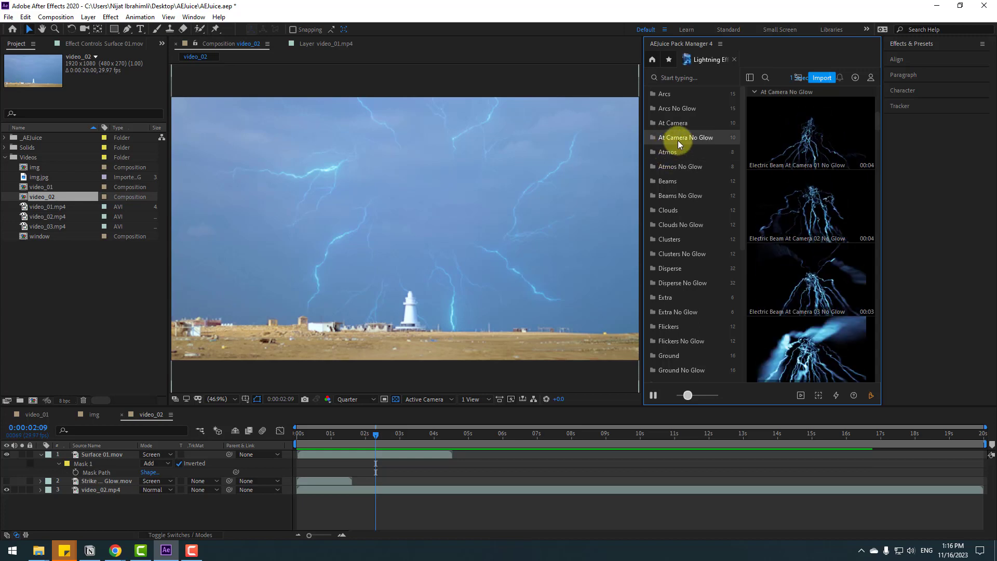
click(671, 108)
click(677, 264)
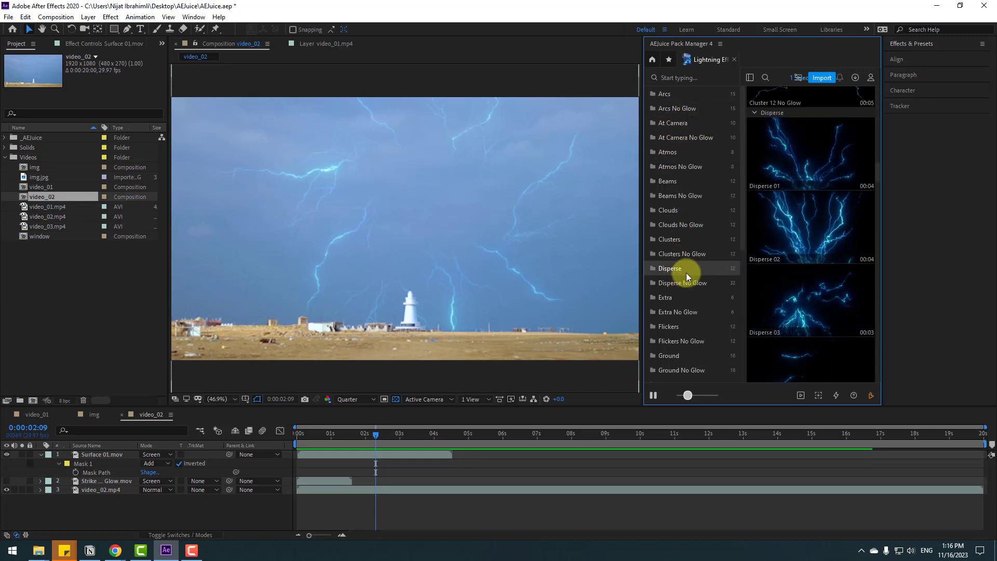
- Preview the Extra, Slow Motion, Lens Flashes No Glow and Lens Flashes lightning items
scroll(678, 270, down, 2)
click(668, 213)
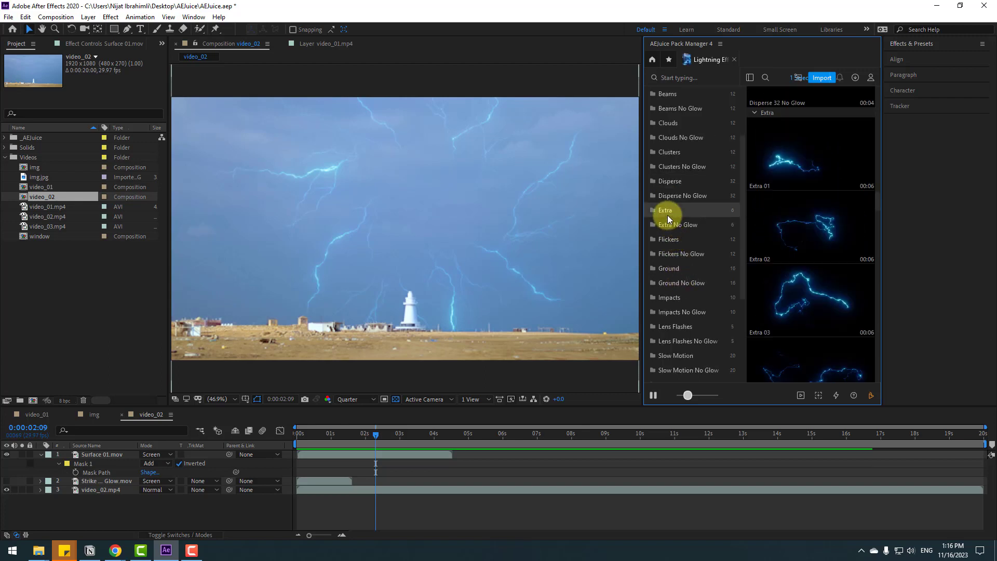
scroll(680, 250, down, 2)
click(673, 268)
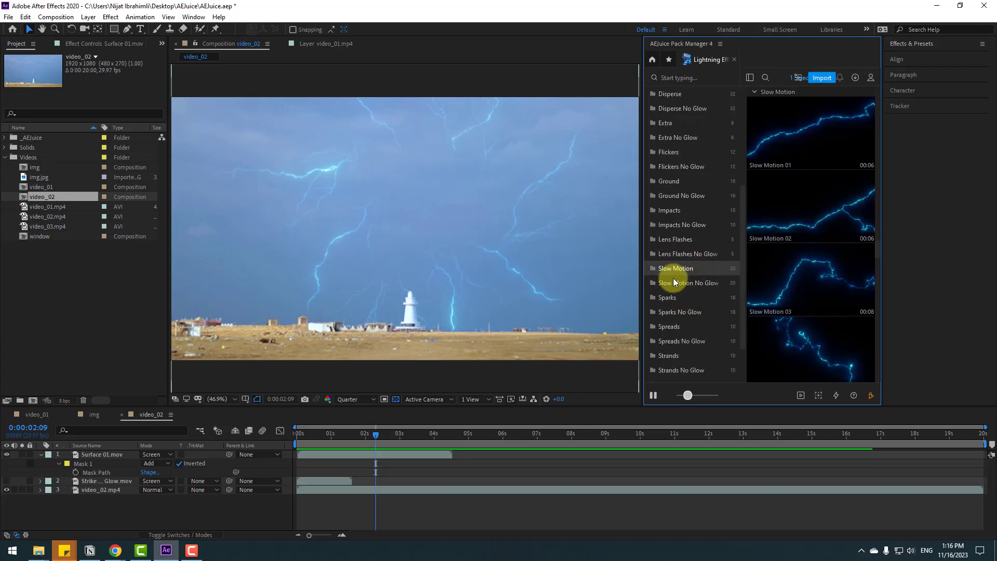
click(679, 254)
click(685, 243)
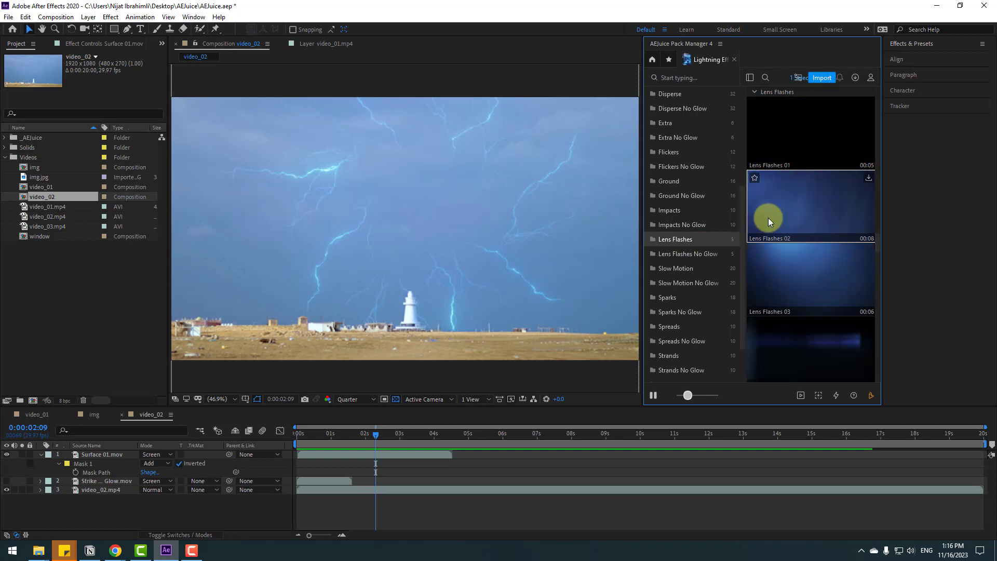
- Return to the purchased packs grid and search for 'light' to find Light Swipe Transitions
click(684, 78)
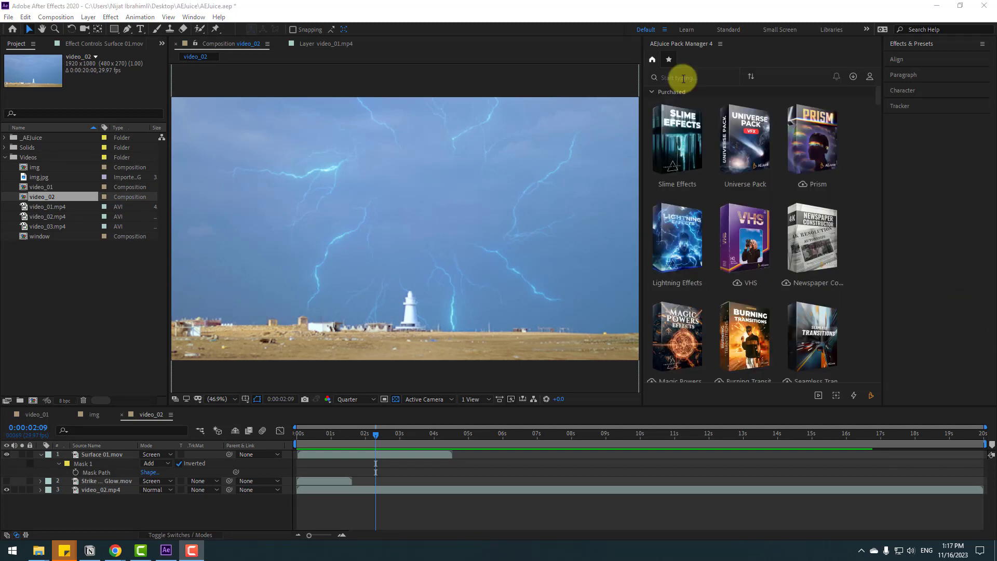
click(685, 77)
text(light)
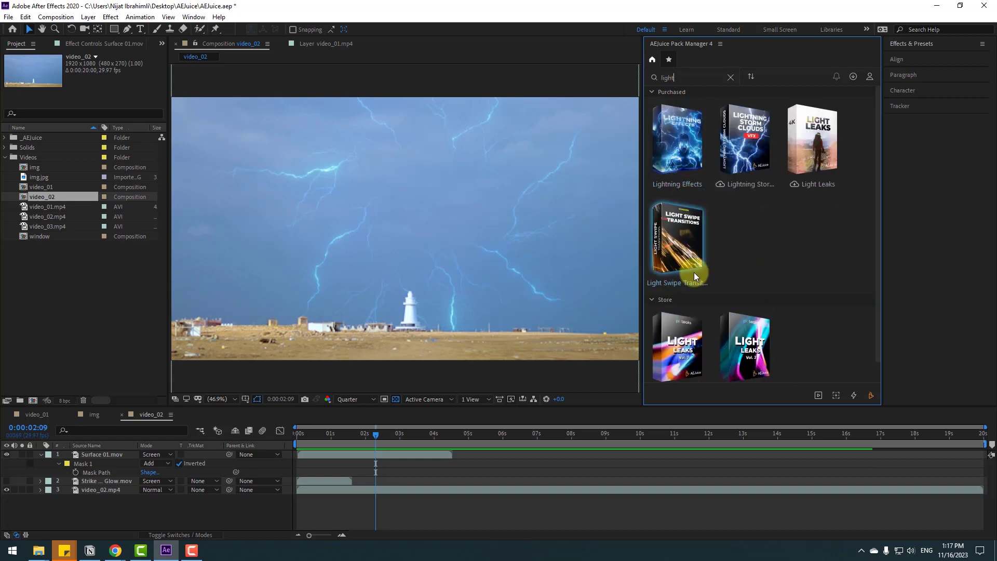
mouse_move(681, 262)
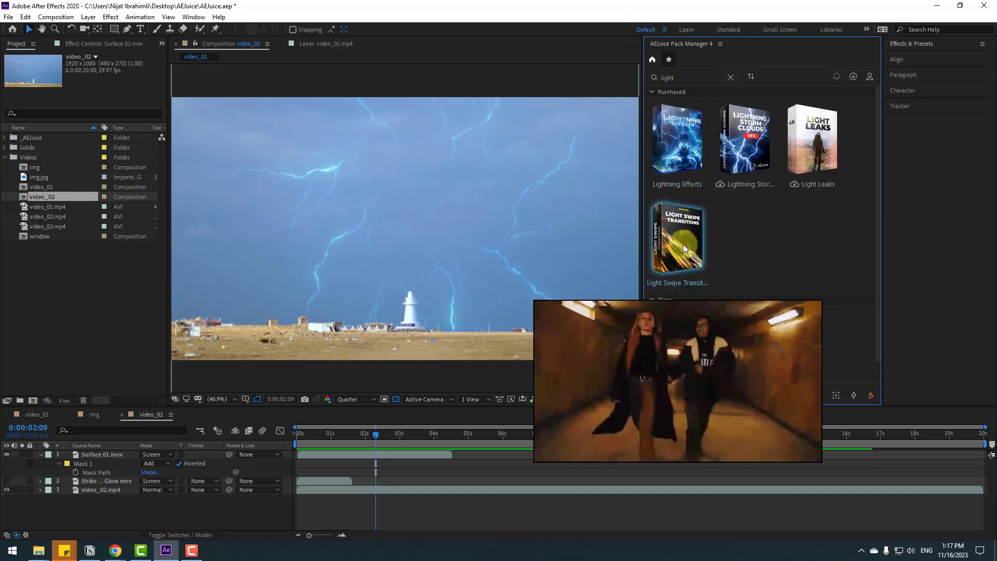
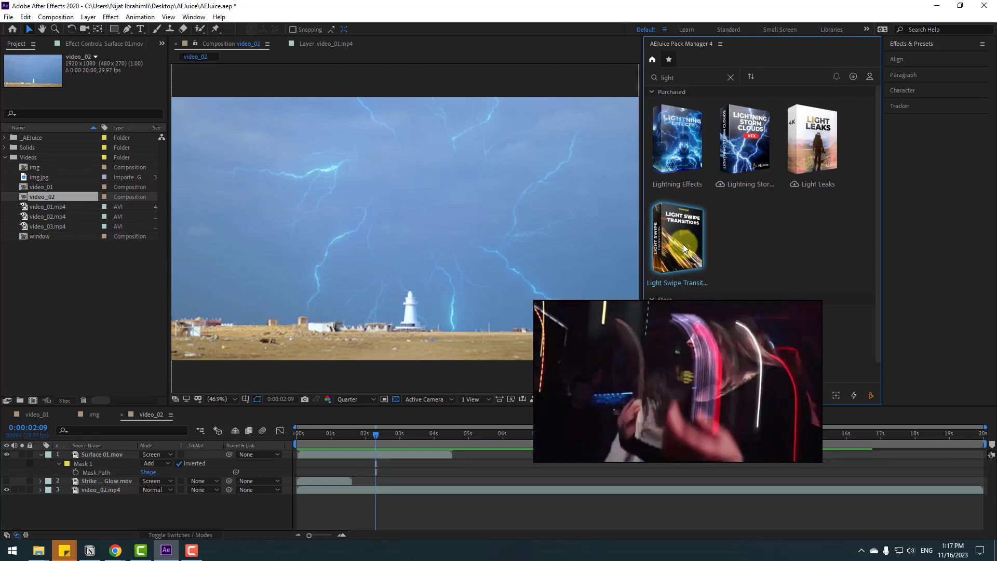
- Open the Light Swipe Transitions pack and import clips 01, 02 and 03 from the Pizza folder
click(678, 237)
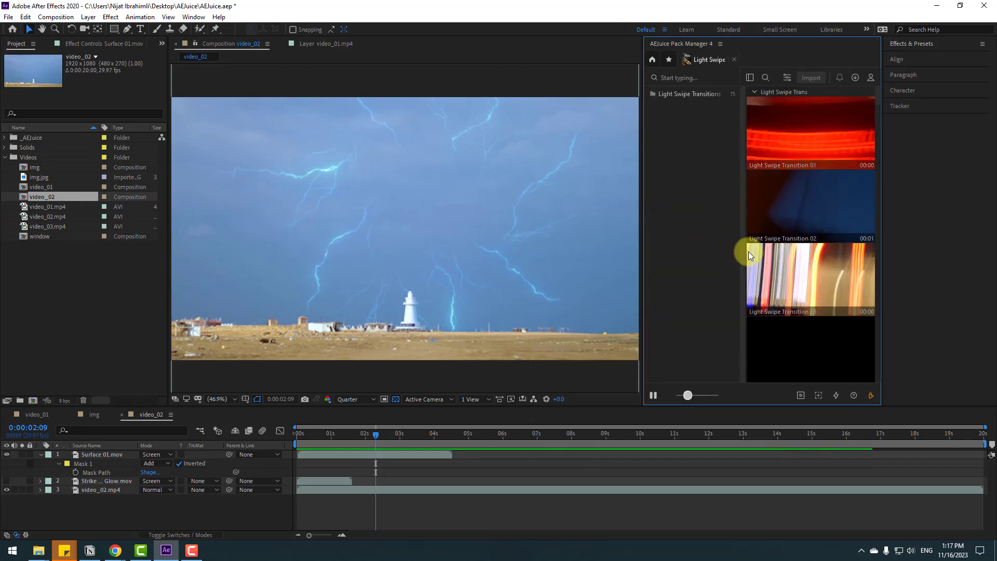
right_click(43, 276)
mouse_move(81, 328)
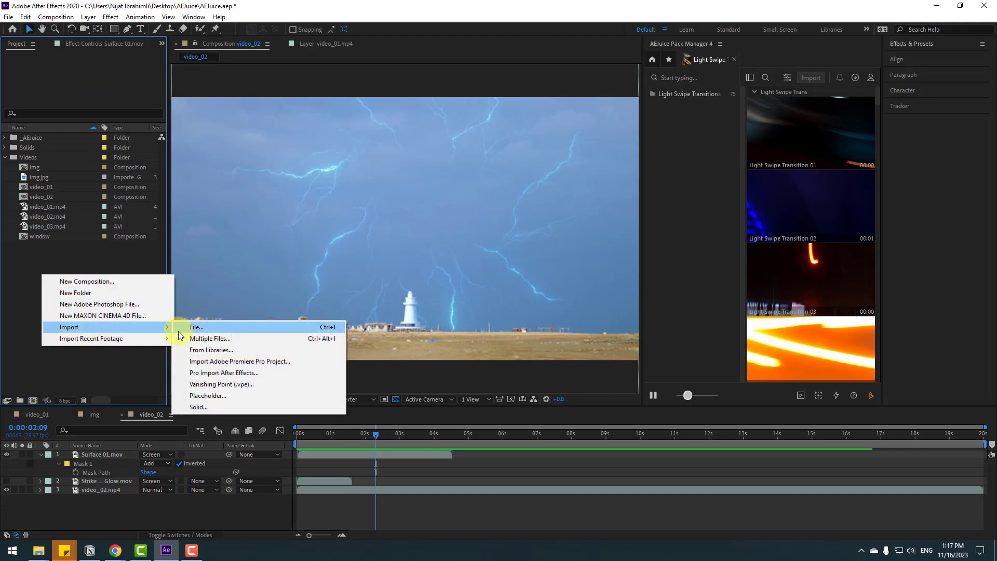
click(189, 329)
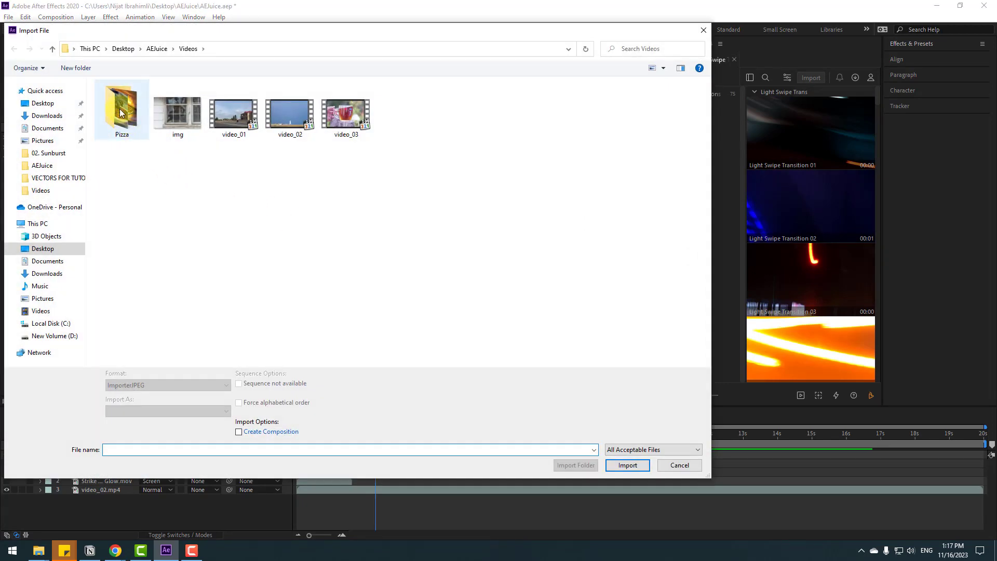
double_click(123, 111)
drag(269, 179, 94, 81)
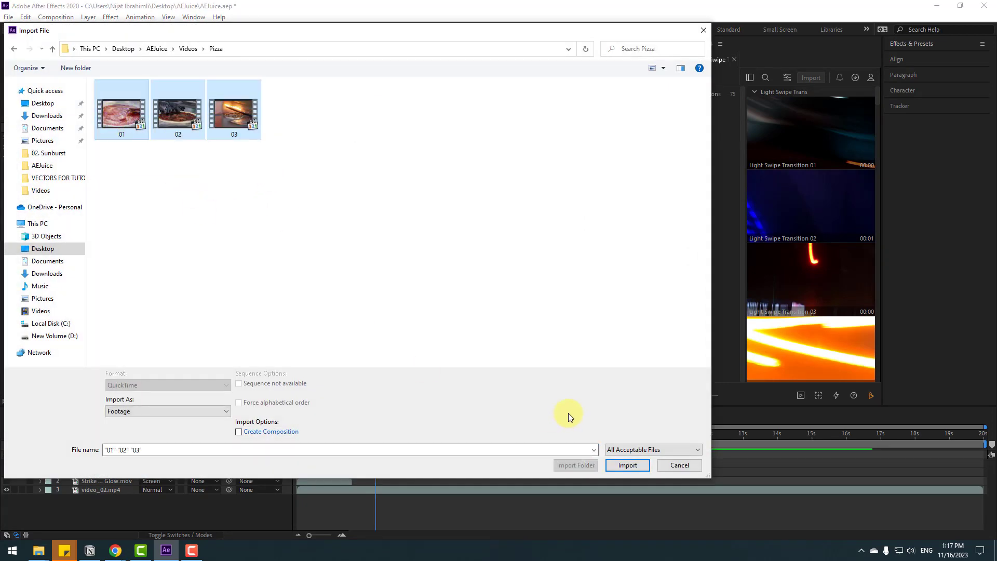
click(621, 466)
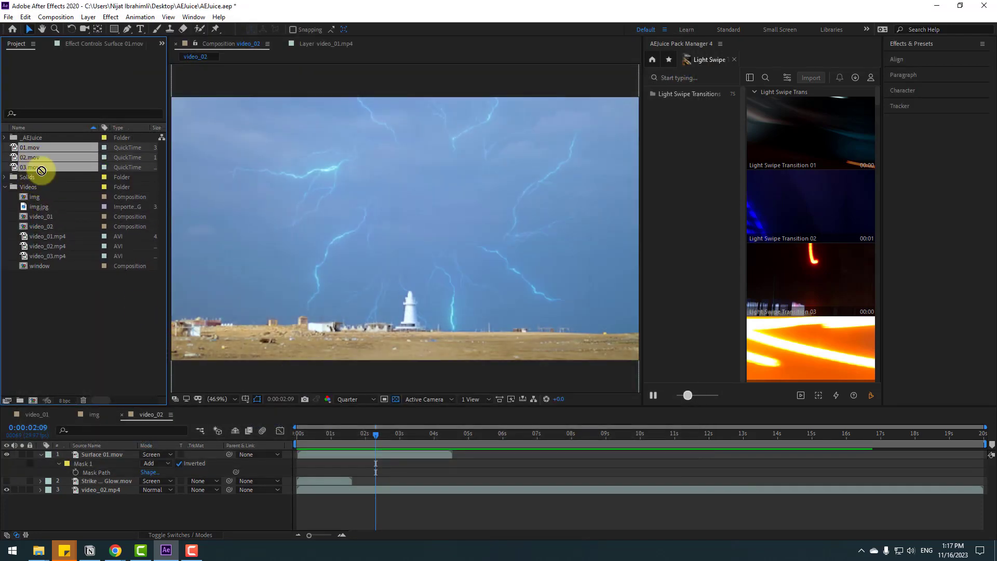
- Create a single new composition from the three imported pizza clips
drag(41, 170, 48, 361)
drag(33, 400, 34, 401)
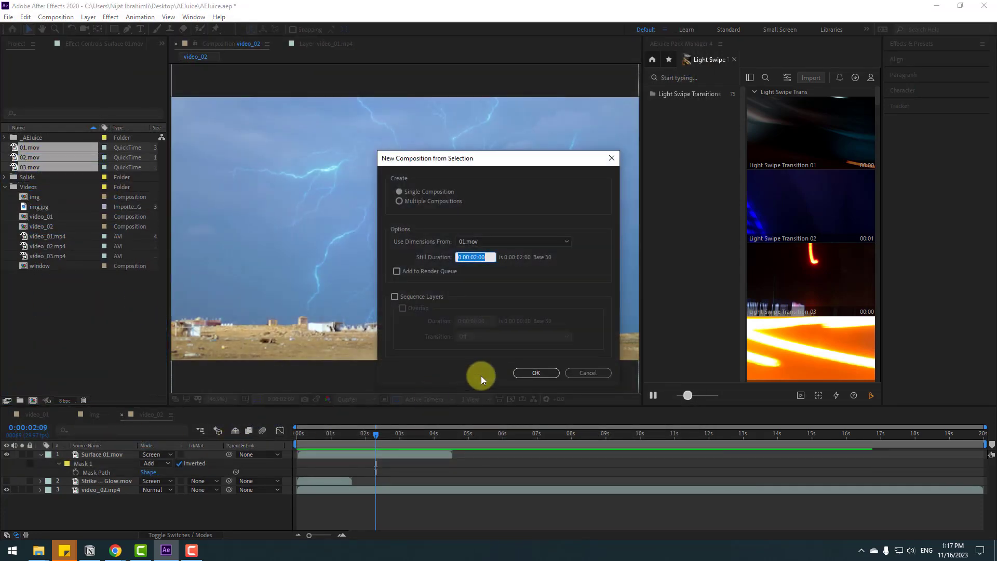
click(520, 375)
- Split 01.mov at 0:00:01:03 and delete its second part
click(147, 512)
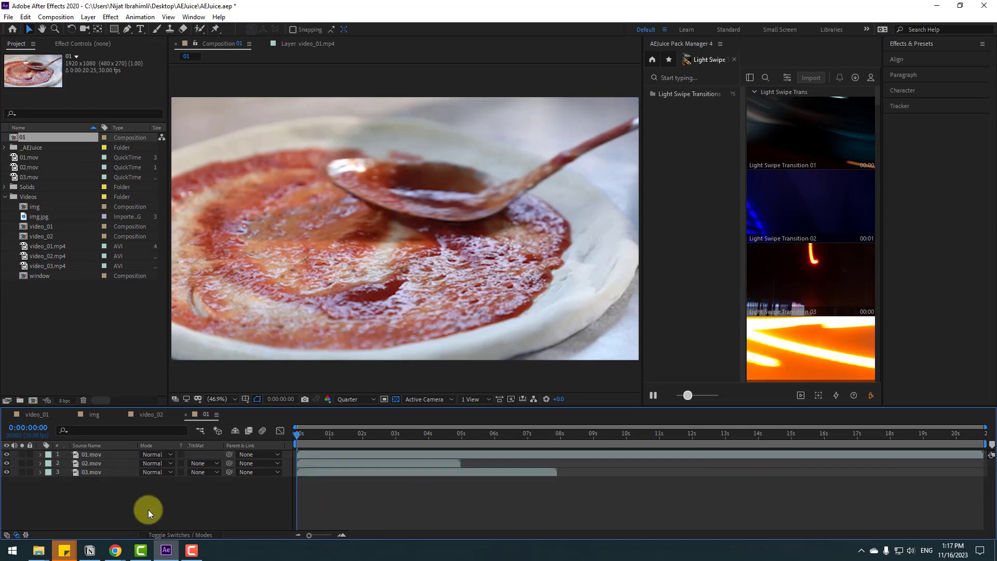
drag(297, 436, 332, 457)
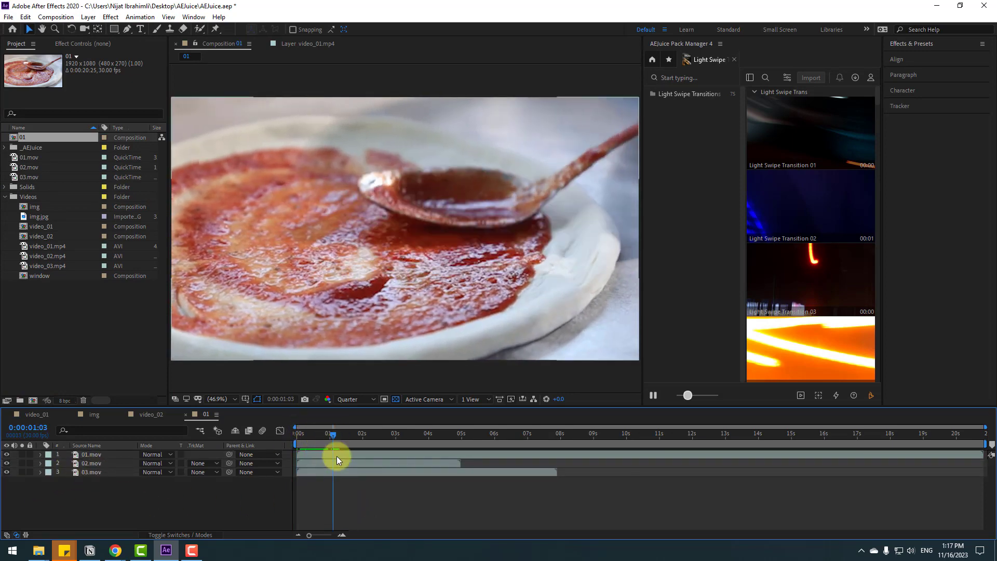
click(336, 457)
click(25, 16)
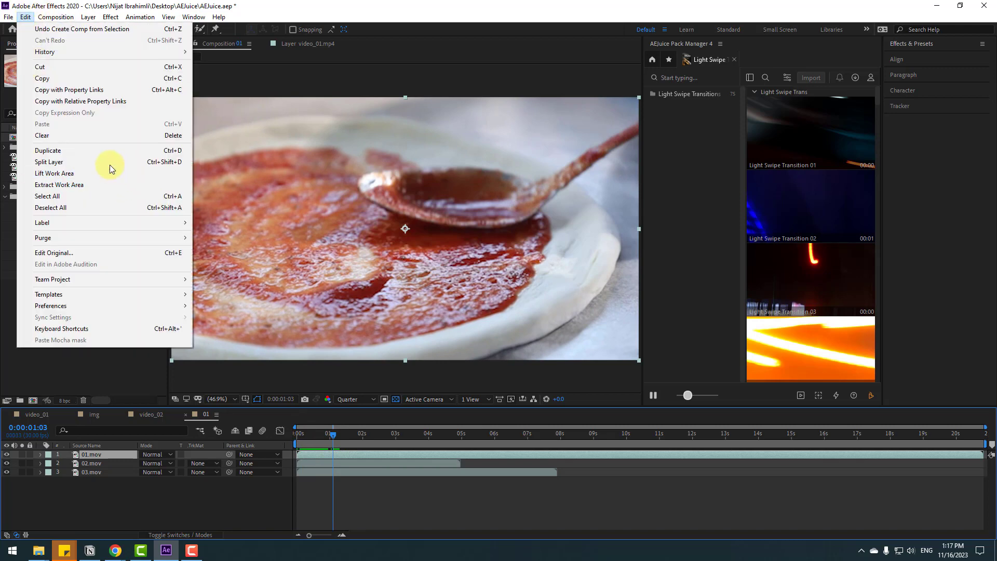
click(105, 164)
key(Delete)
- Start 02.mov where 01.mov ends and shorten the end of 03.mov at 0:00:01:27
drag(299, 464, 352, 439)
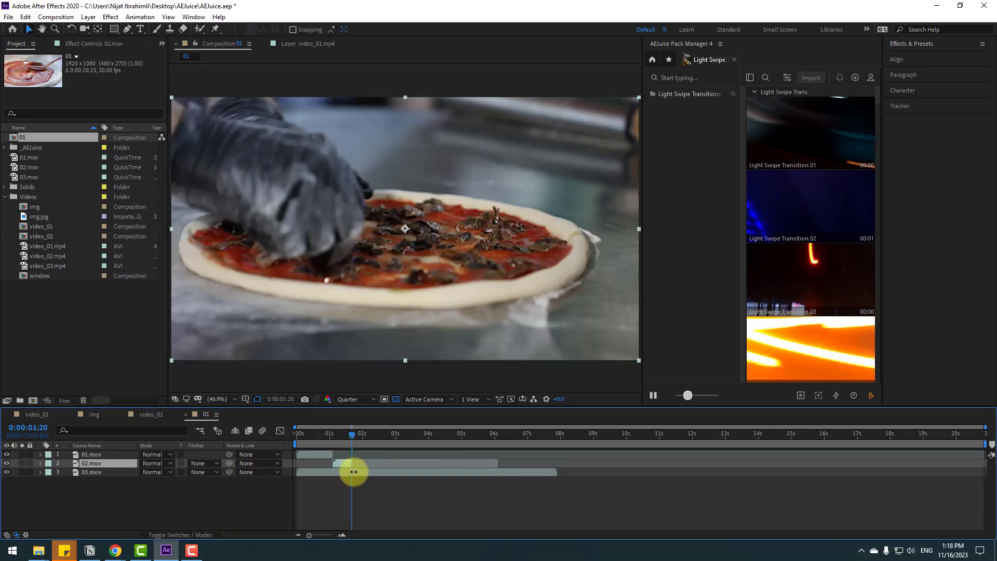
click(353, 471)
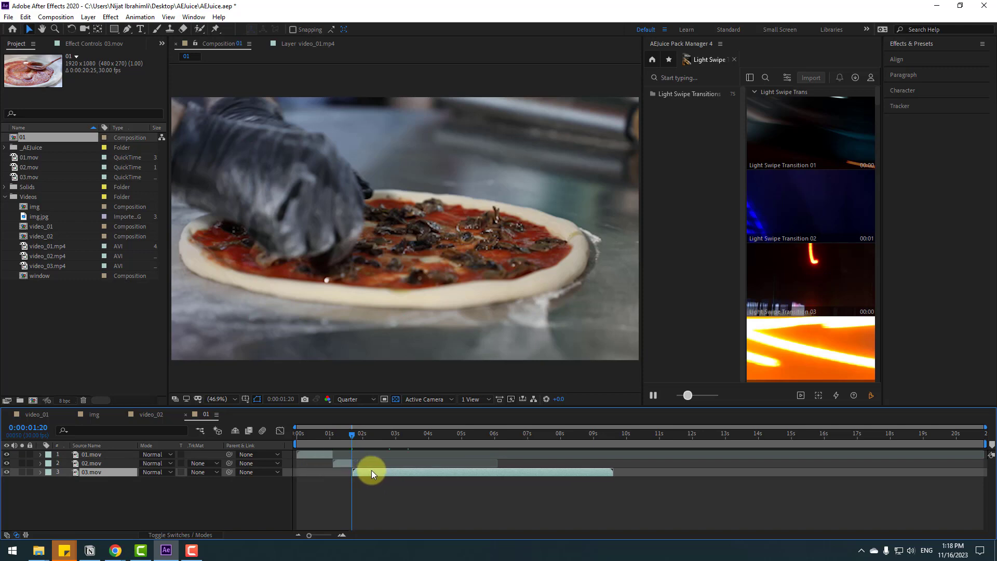
drag(352, 435, 359, 436)
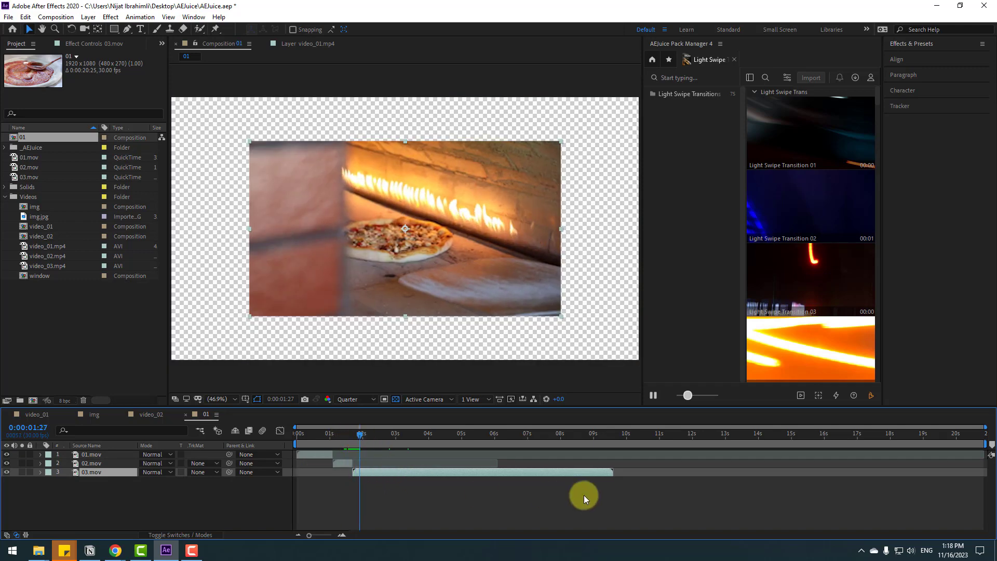
drag(612, 472, 401, 484)
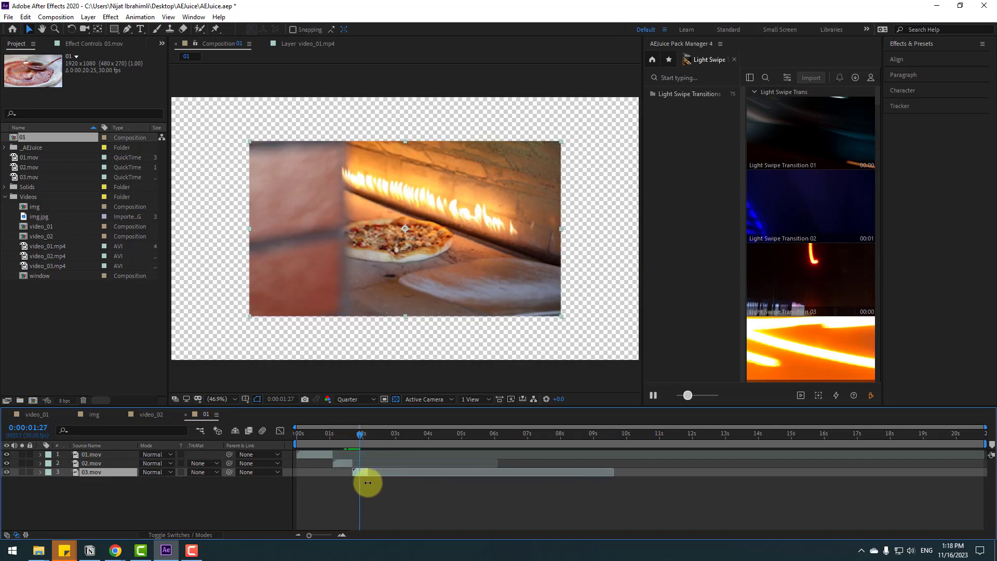
- End the work area at about three seconds, preview, and shift 03.mov slightly later
drag(986, 450, 378, 492)
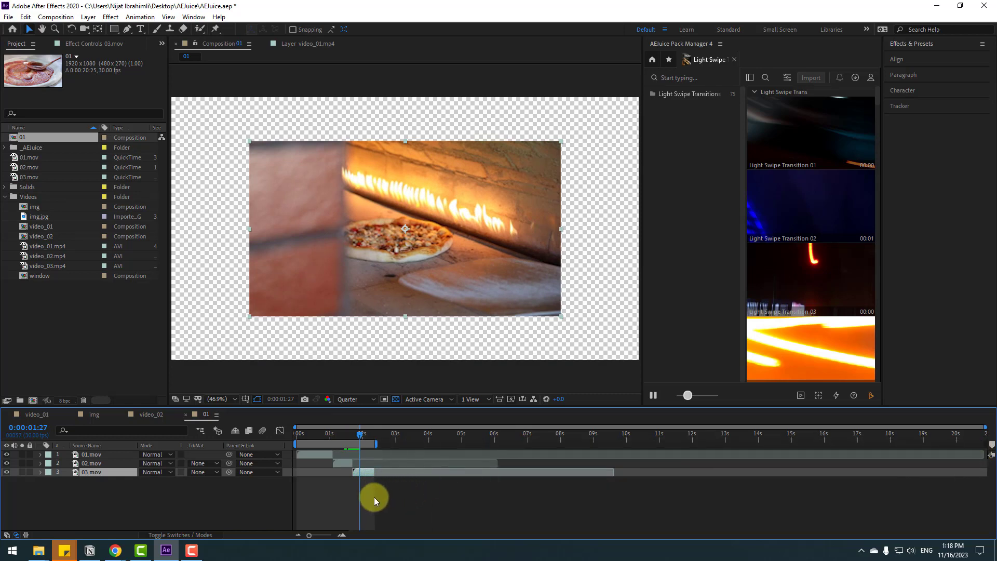
key(space)
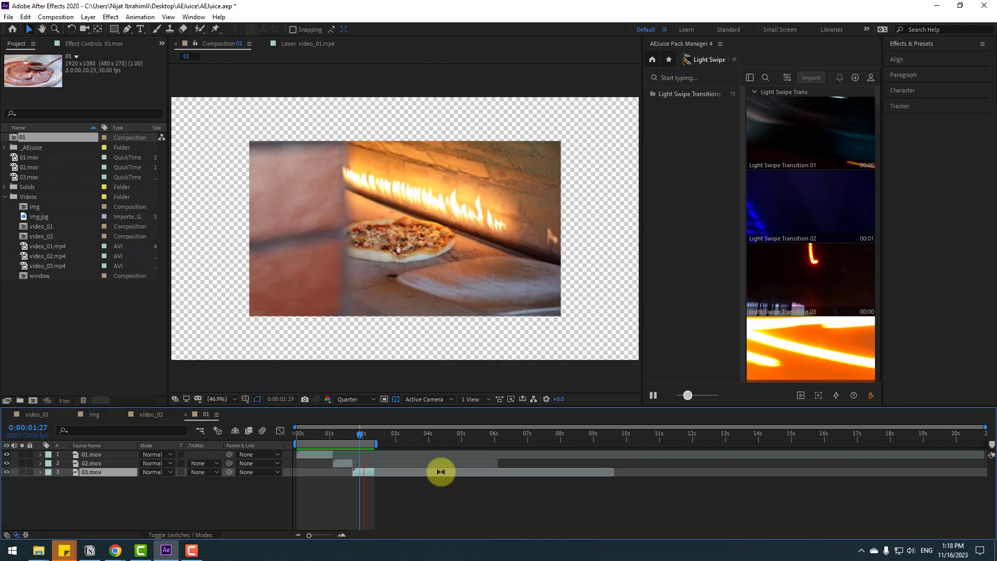
click(335, 433)
drag(357, 463, 378, 475)
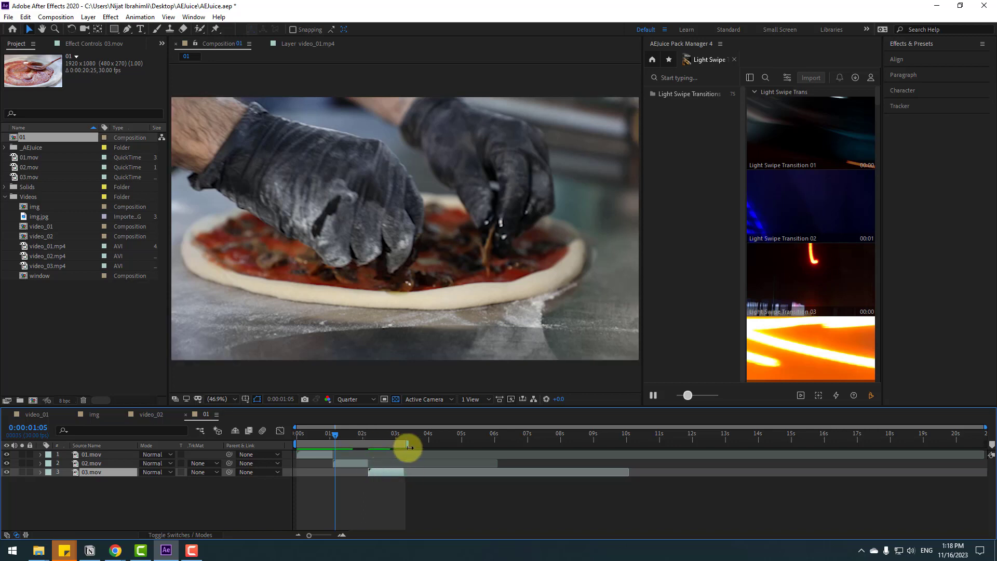
- Trim the composition to the work area and play it back to check the sequence
right_click(398, 442)
click(430, 473)
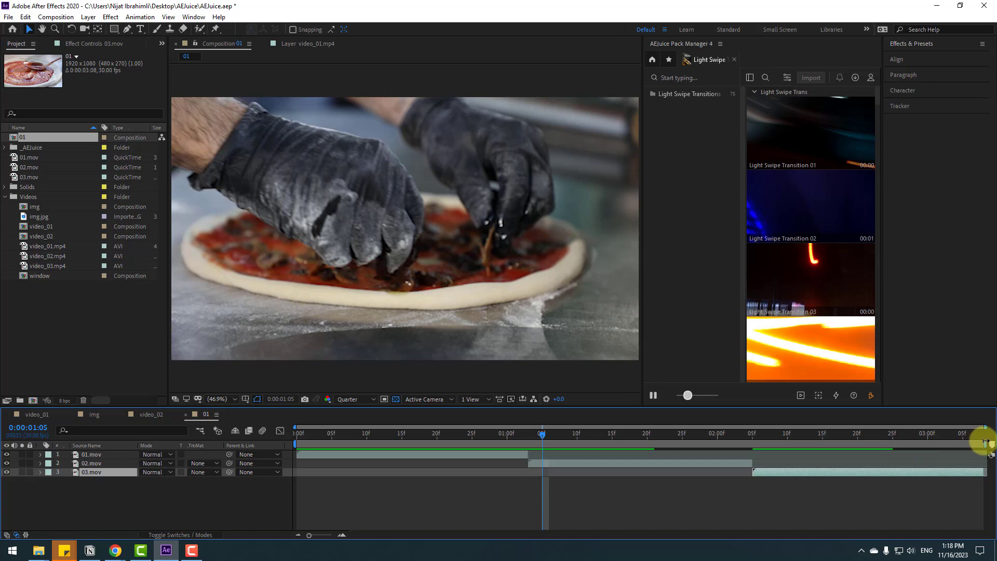
key(space)
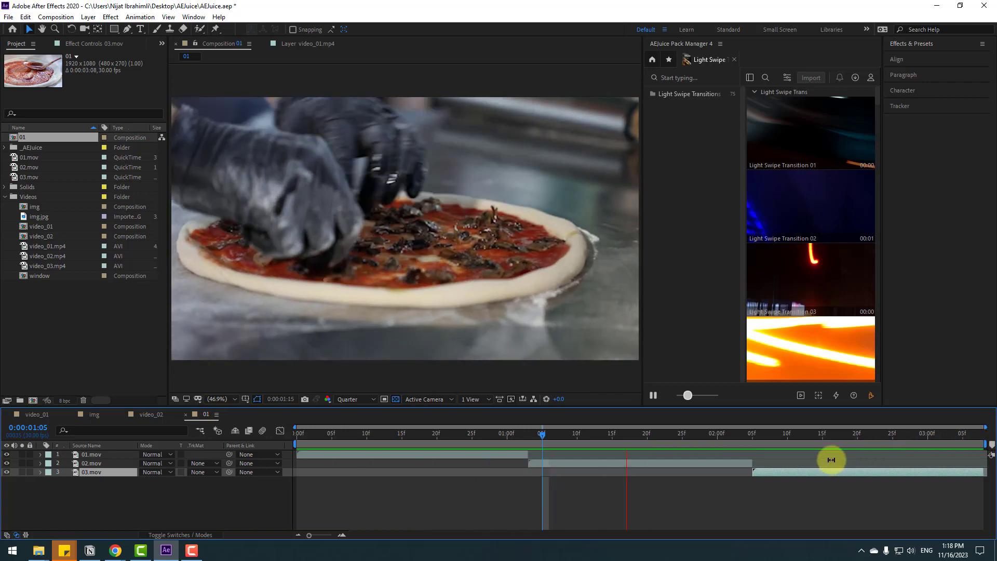
click(795, 433)
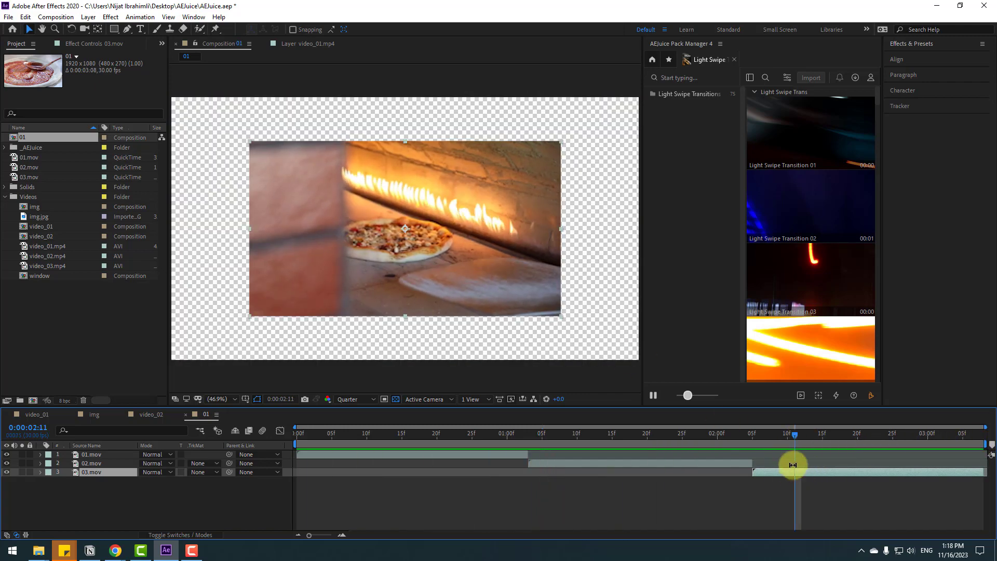
click(99, 476)
- Scale 03.mov to fill the comp and return the time indicator to 0:00:00:29
right_click(372, 266)
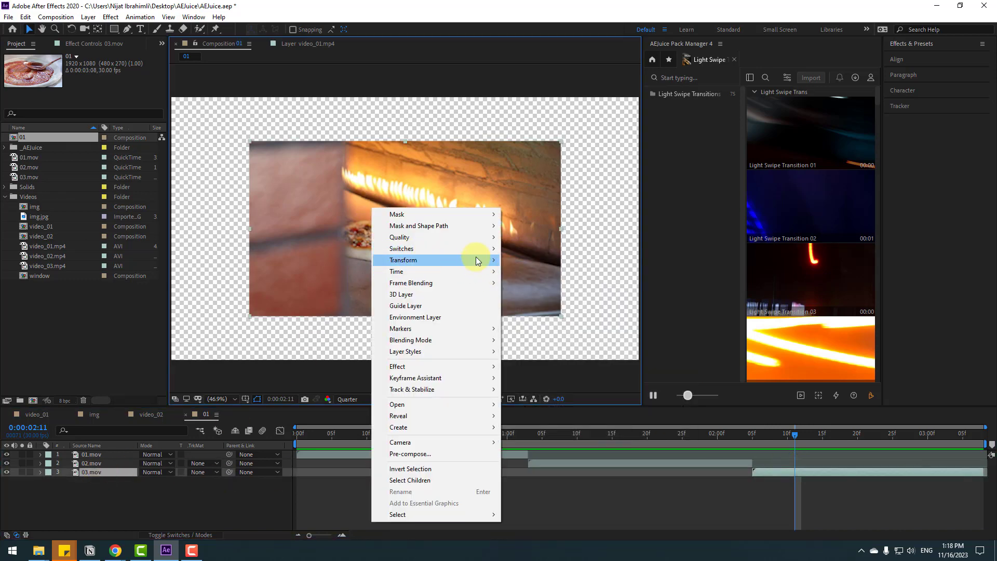
mouse_move(476, 260)
click(529, 396)
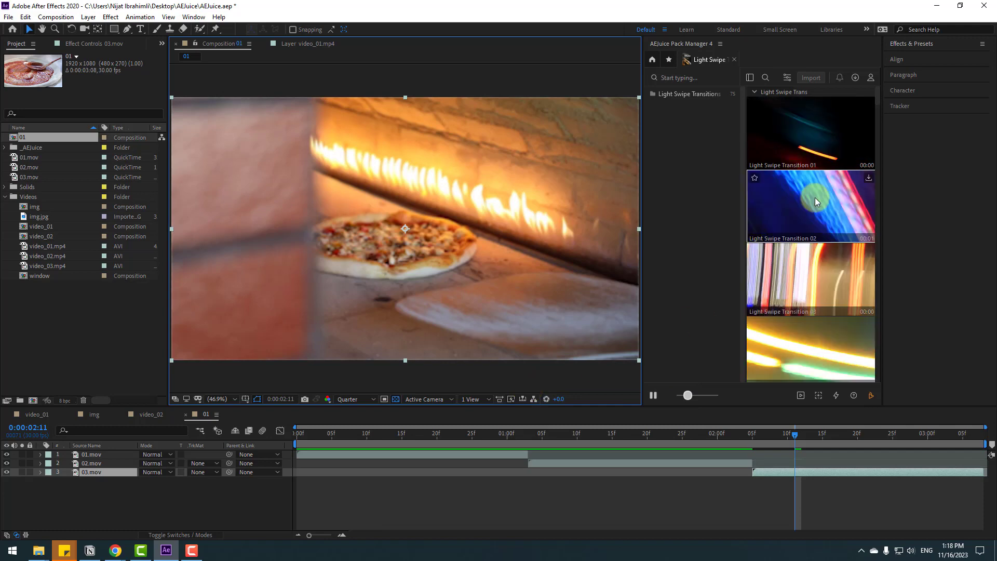
scroll(814, 163, down, 5)
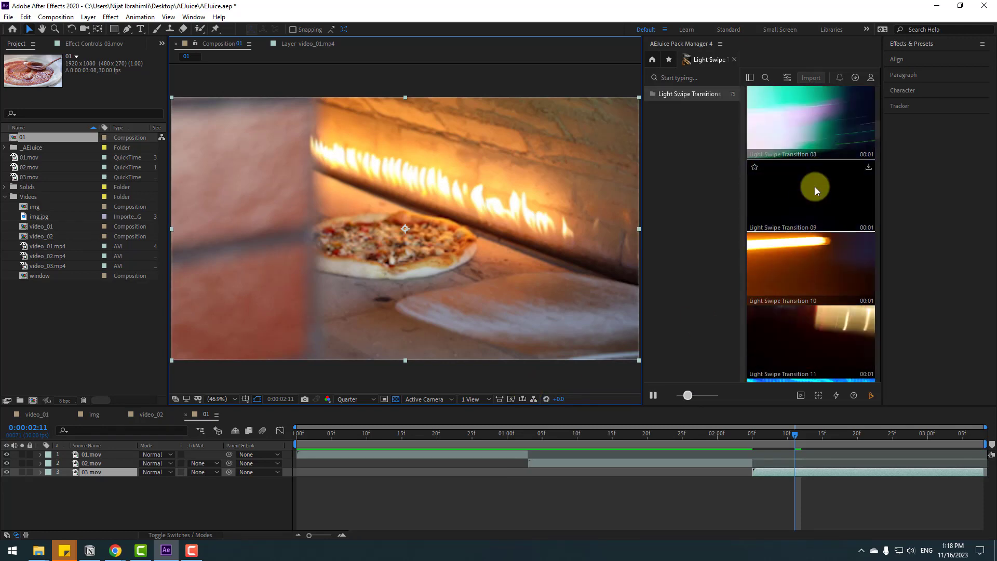
scroll(788, 231, down, 1)
scroll(788, 232, down, 3)
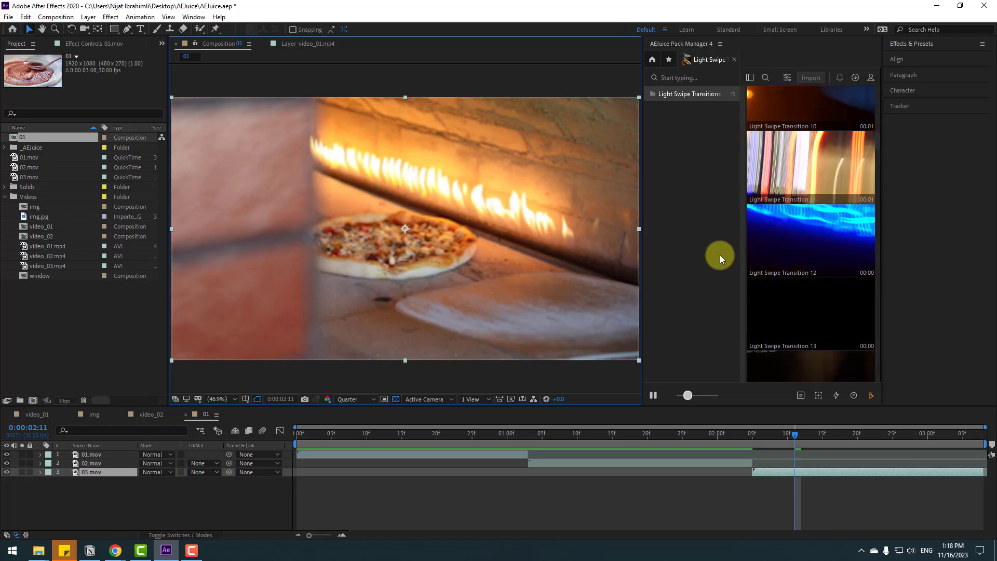
click(500, 434)
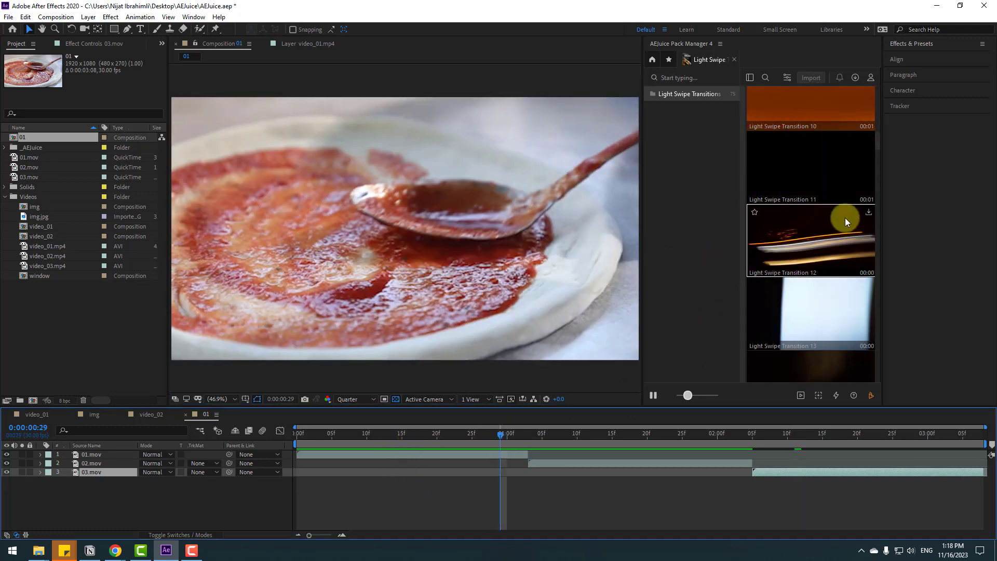
- Import Light Swipe Transition 12 and position its layer near 1:00f over the first cut
click(823, 229)
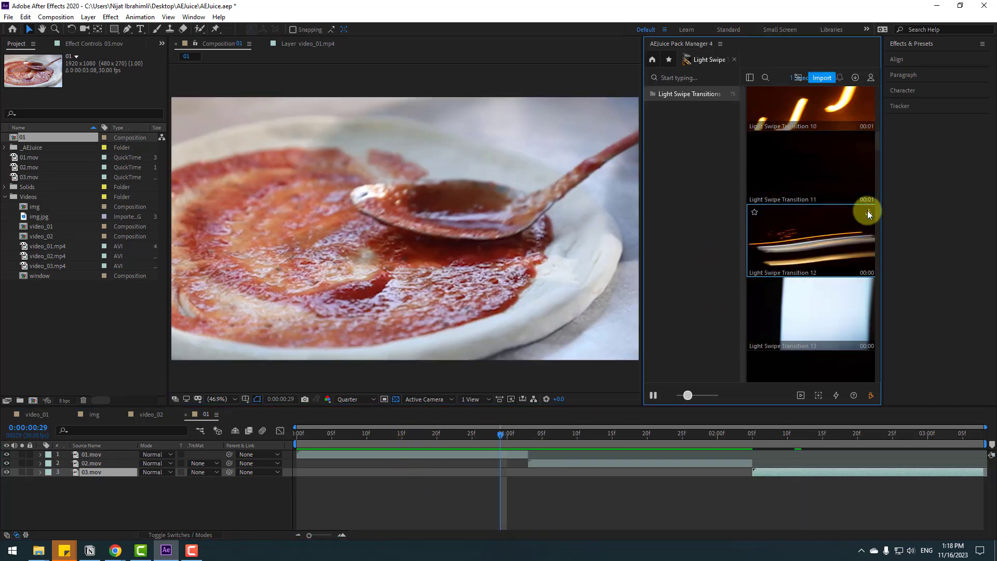
click(868, 211)
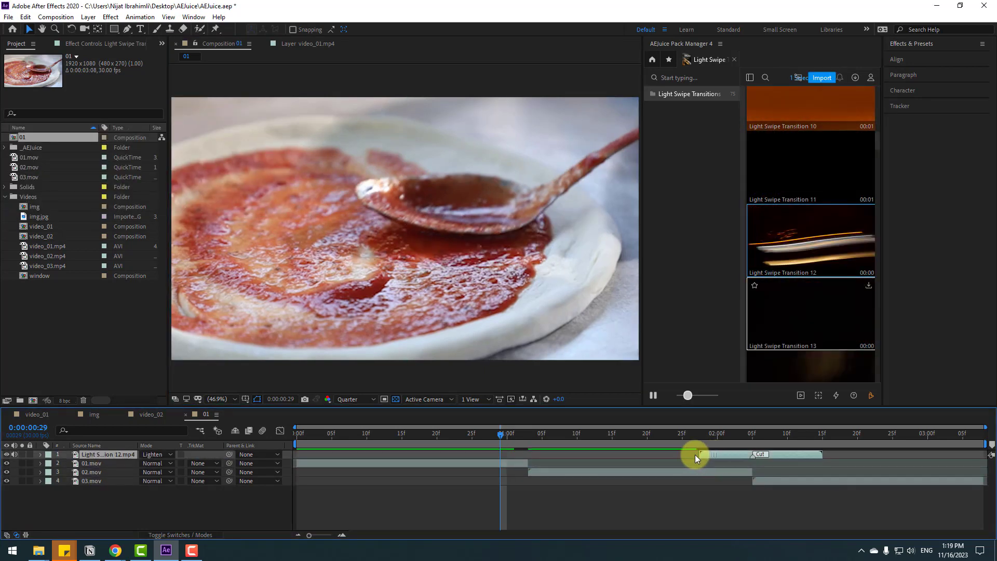
drag(695, 455, 498, 456)
drag(481, 434, 626, 437)
scroll(789, 308, down, 5)
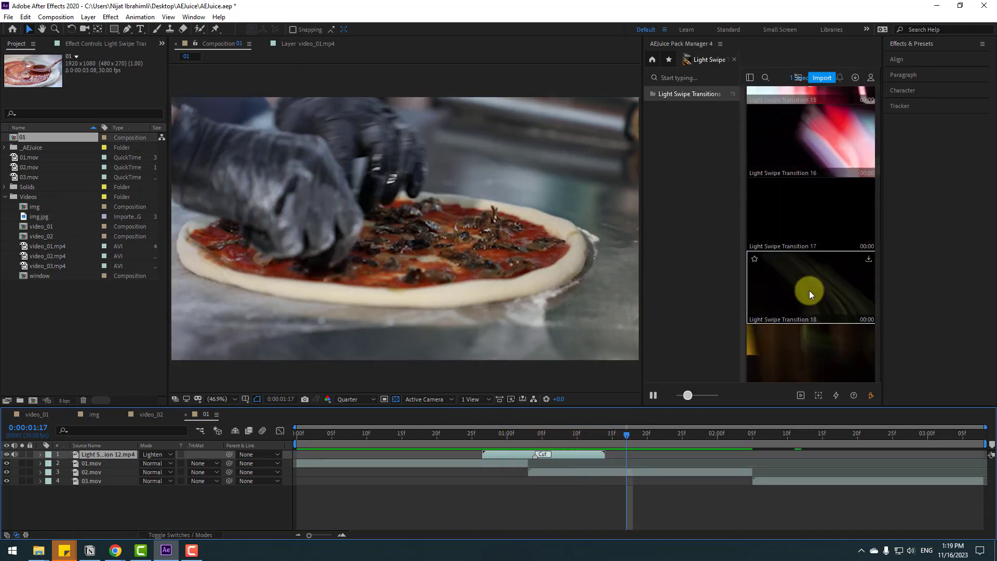
scroll(811, 290, down, 4)
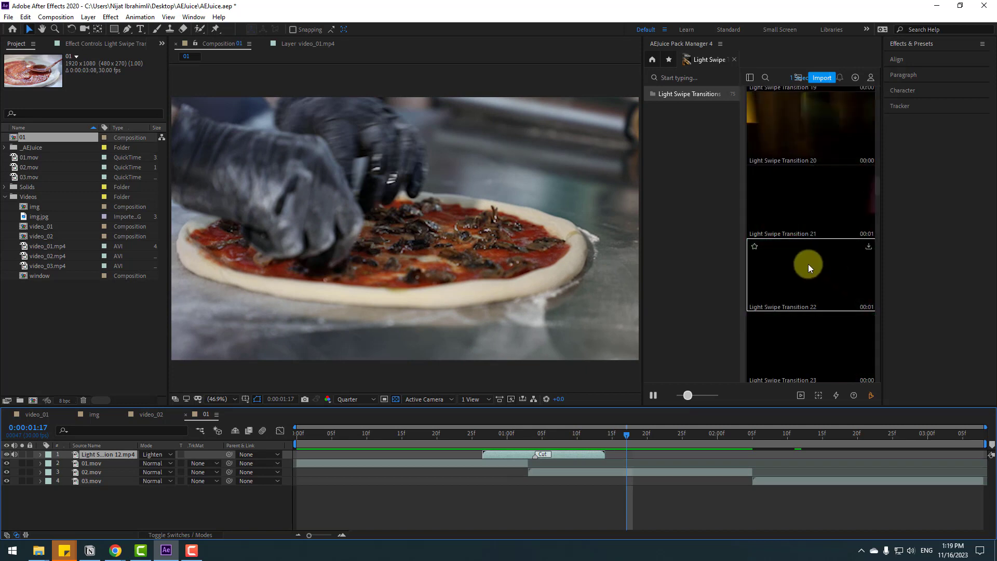
scroll(808, 268, down, 3)
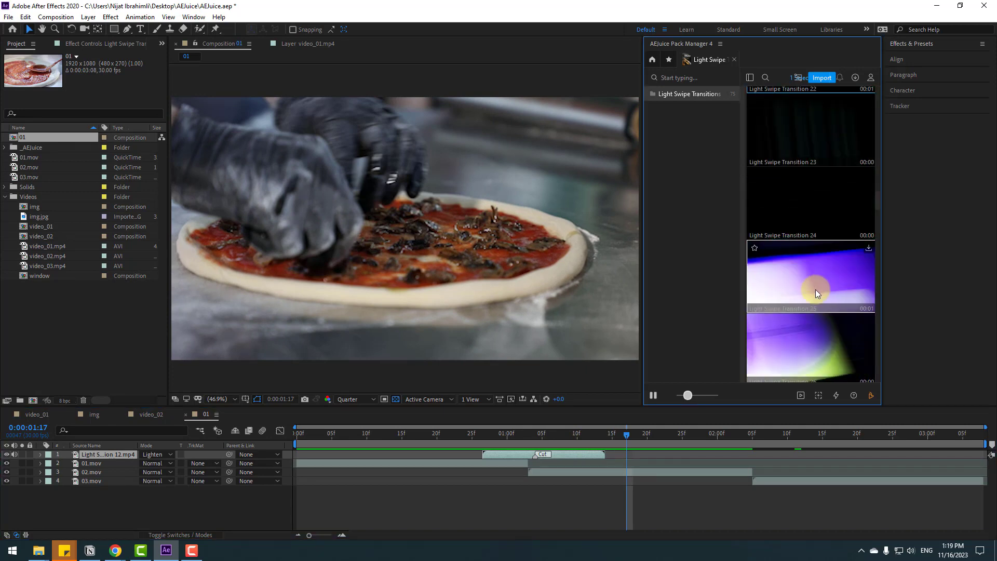
- Import Light Swipe Transition 25, slide it over the 02/03 cut, and play the comp from the start
click(869, 249)
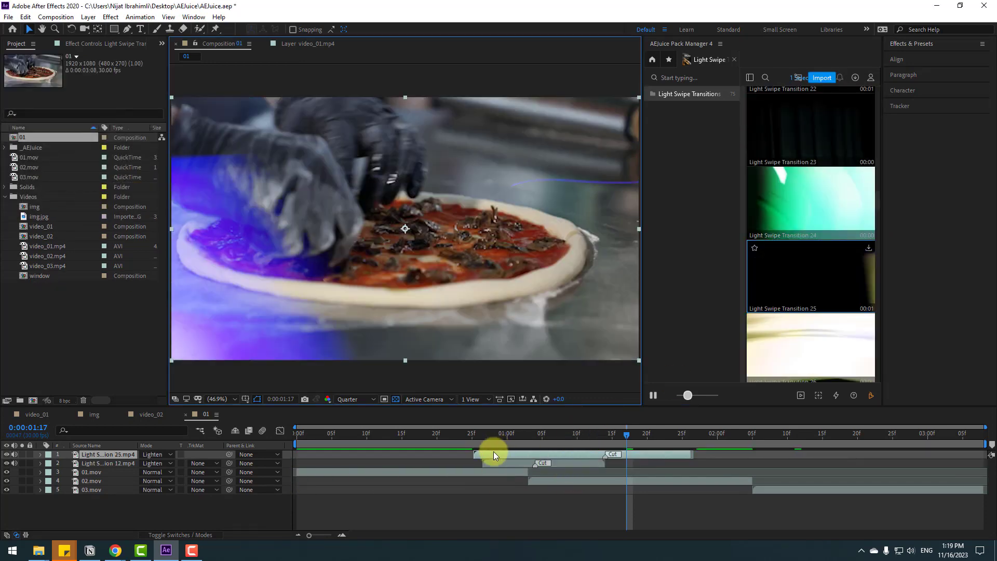
drag(493, 455, 430, 440)
click(220, 395)
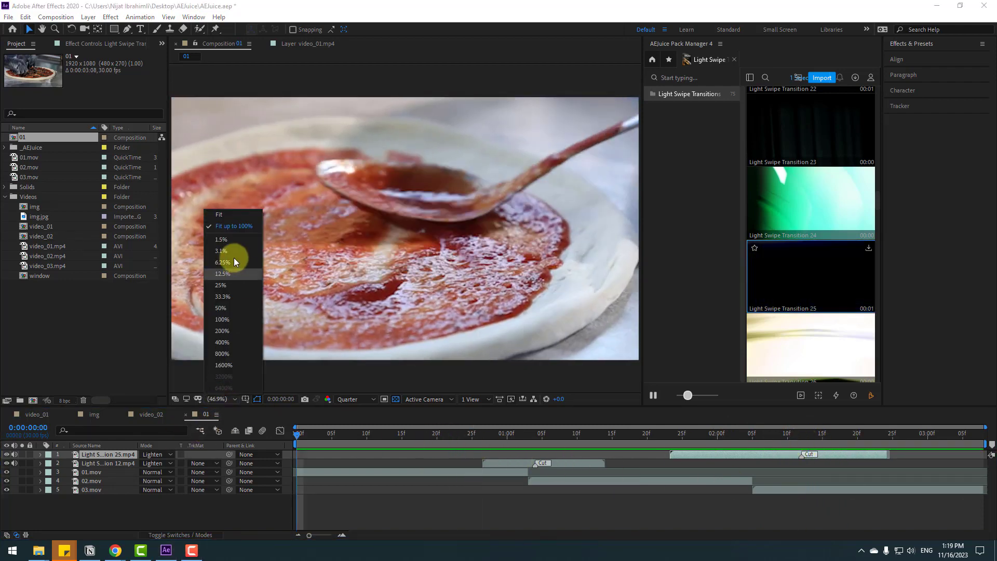
click(233, 224)
key(space)
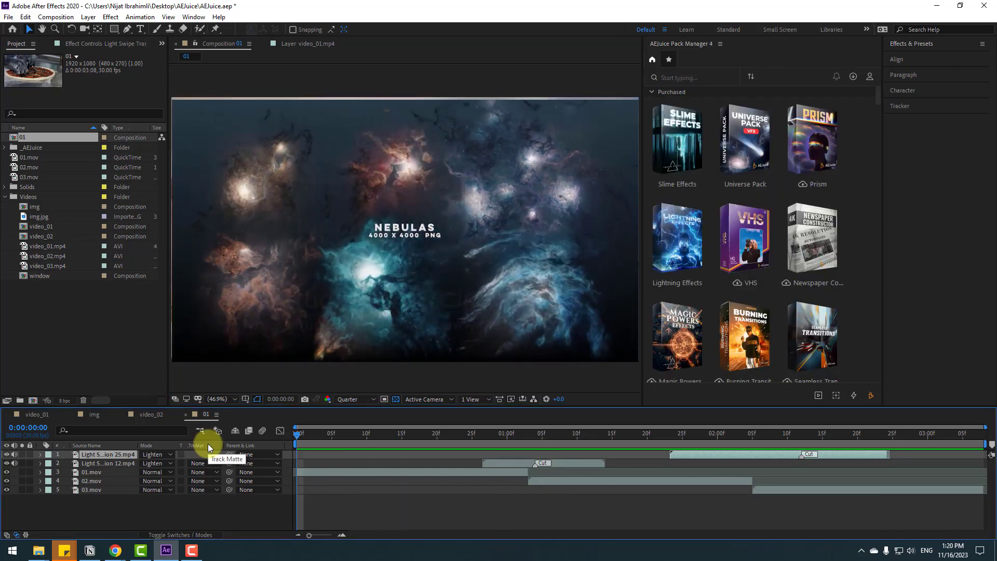
- Search AEJuice for 'univ' and open the Universe Pack
click(673, 76)
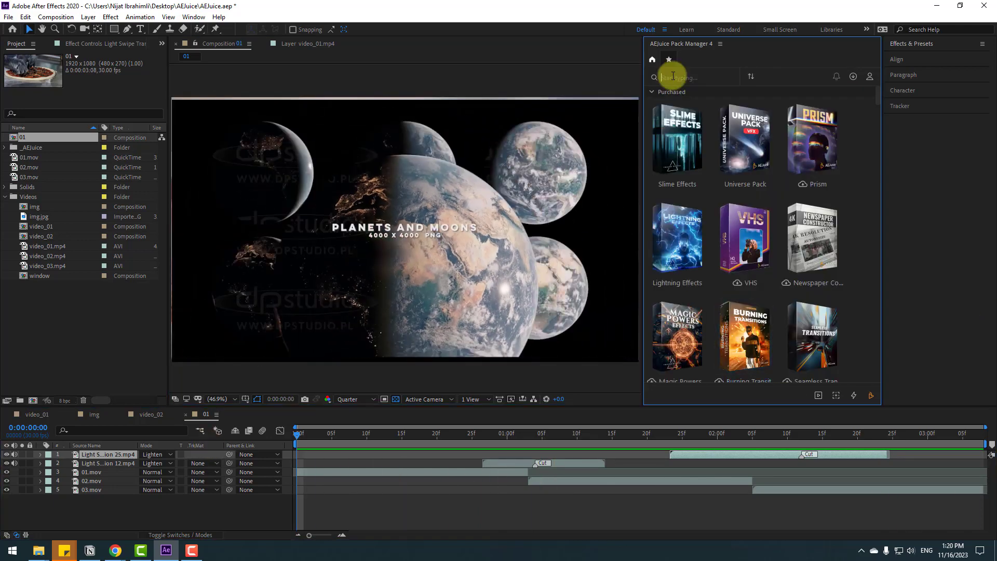
text(univ)
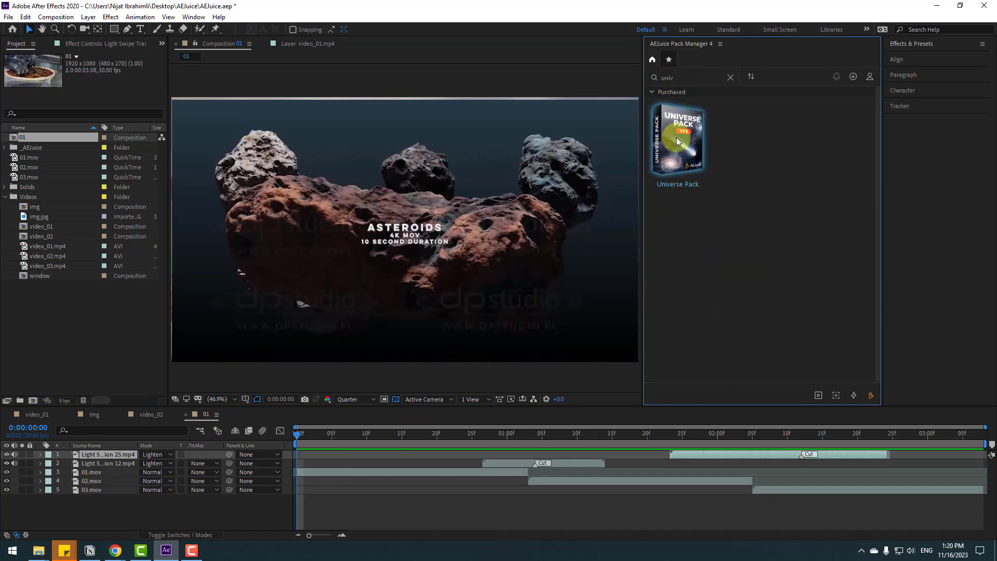
click(676, 137)
scroll(809, 193, up, 4)
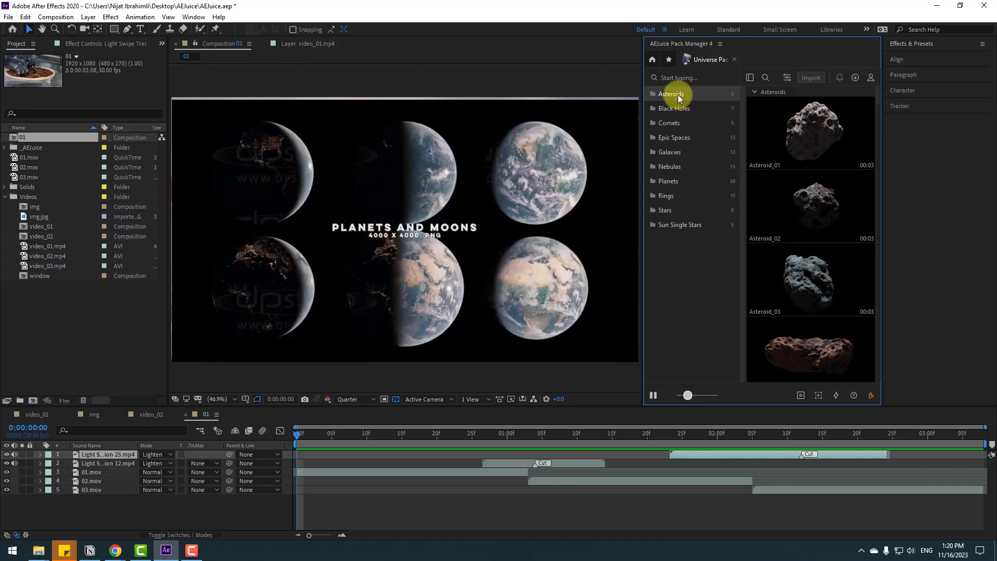
- Browse Black Holes, Comets, Epic Spaces, Galaxies, Nebulas, Planets, Rings, Stars and Sun Single Stars
click(680, 110)
click(687, 124)
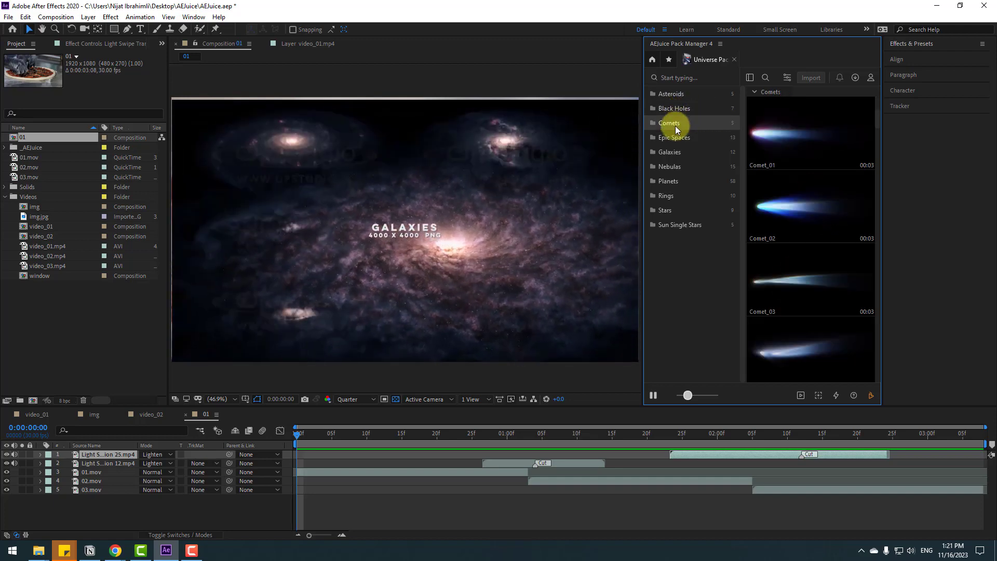
click(677, 138)
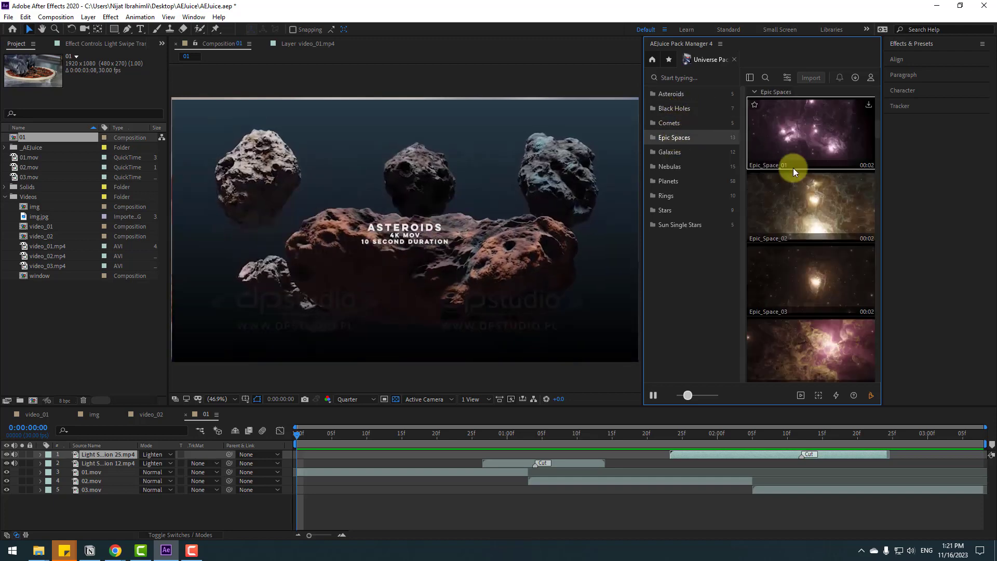
click(668, 152)
click(679, 168)
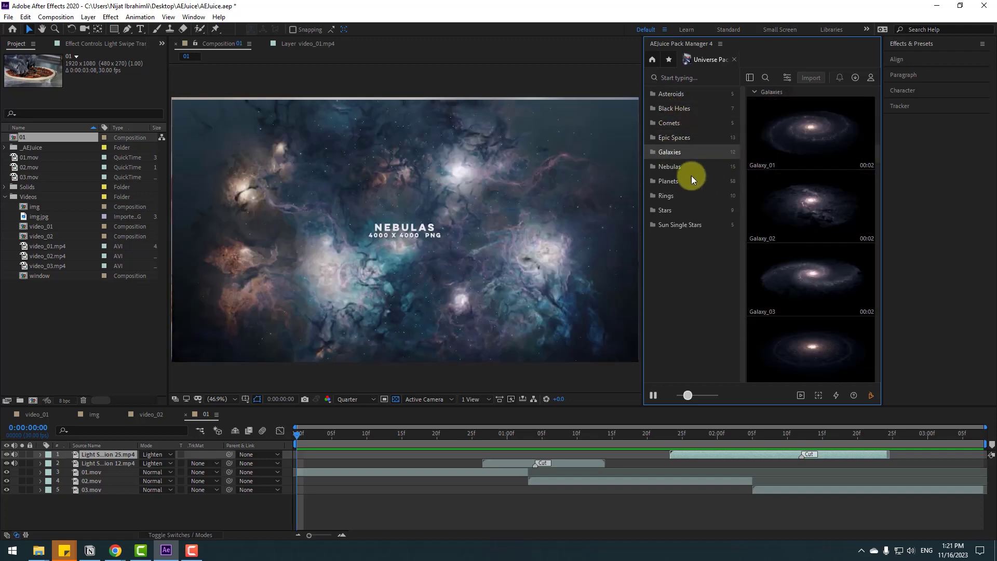
click(677, 182)
click(668, 197)
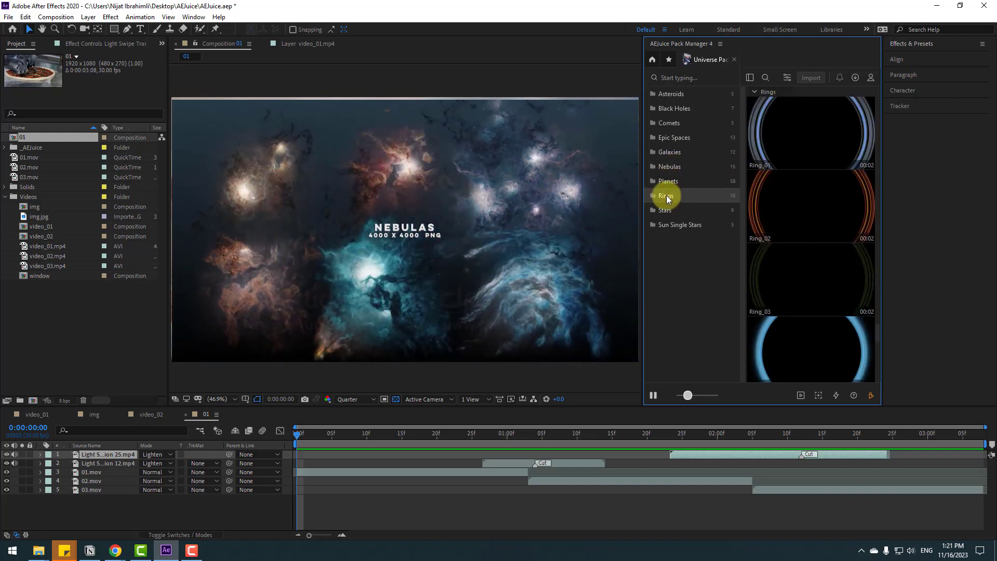
click(666, 212)
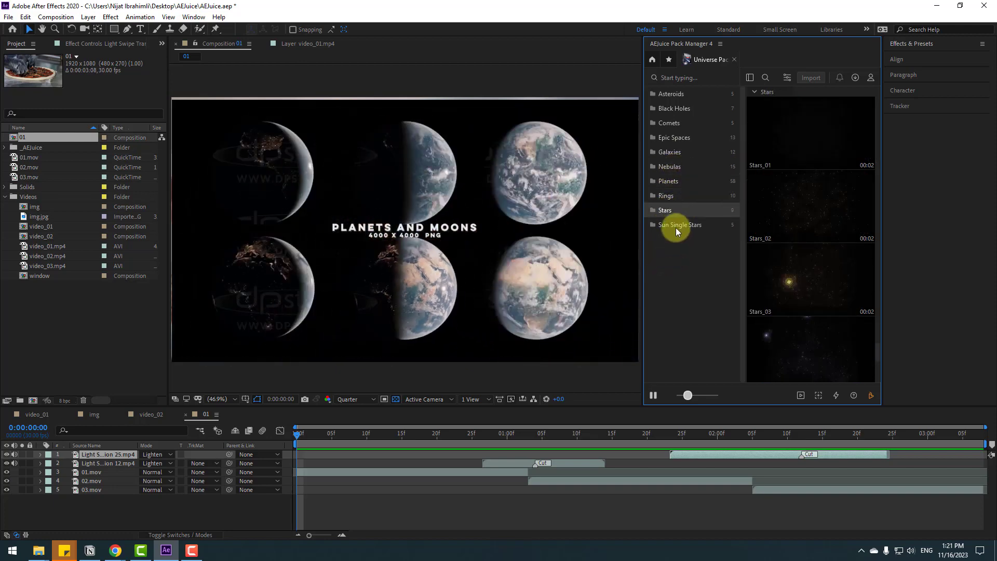
click(675, 227)
- Select Epic_Space_01, then revisit the Epic Spaces, Nebulas and Planets assets
scroll(777, 234, up, 10)
click(802, 191)
scroll(804, 191, down, 2)
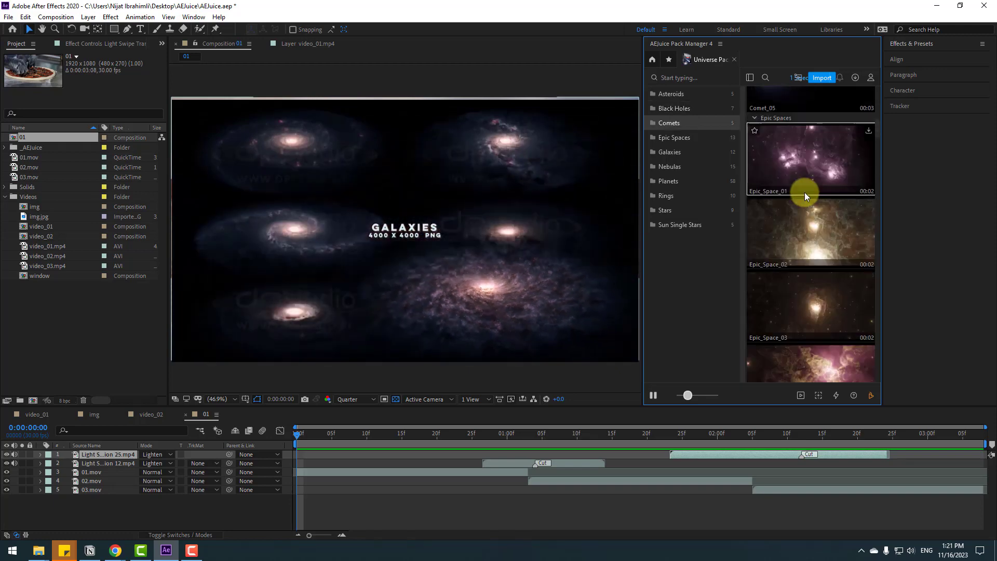
click(682, 137)
scroll(847, 200, down, 8)
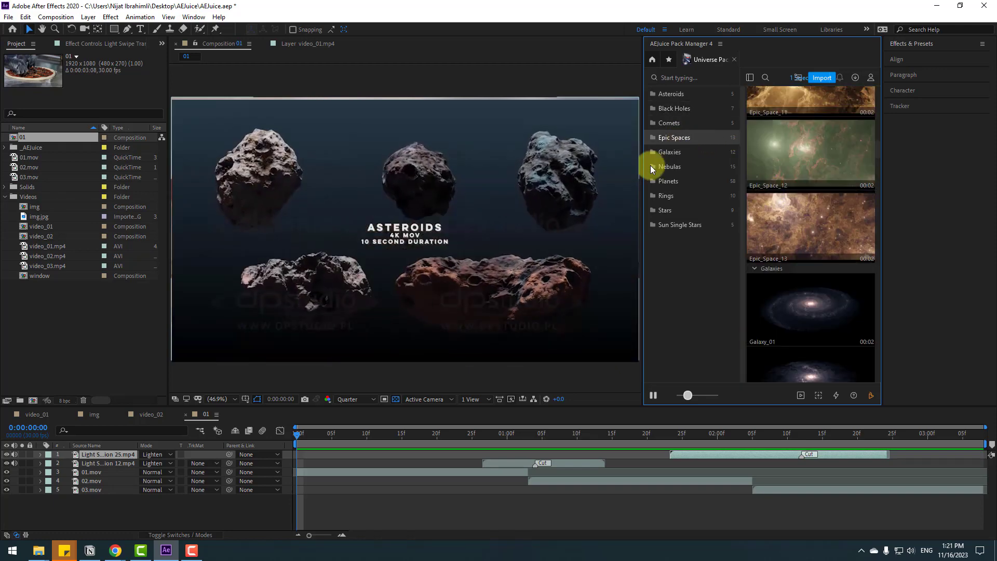
click(651, 166)
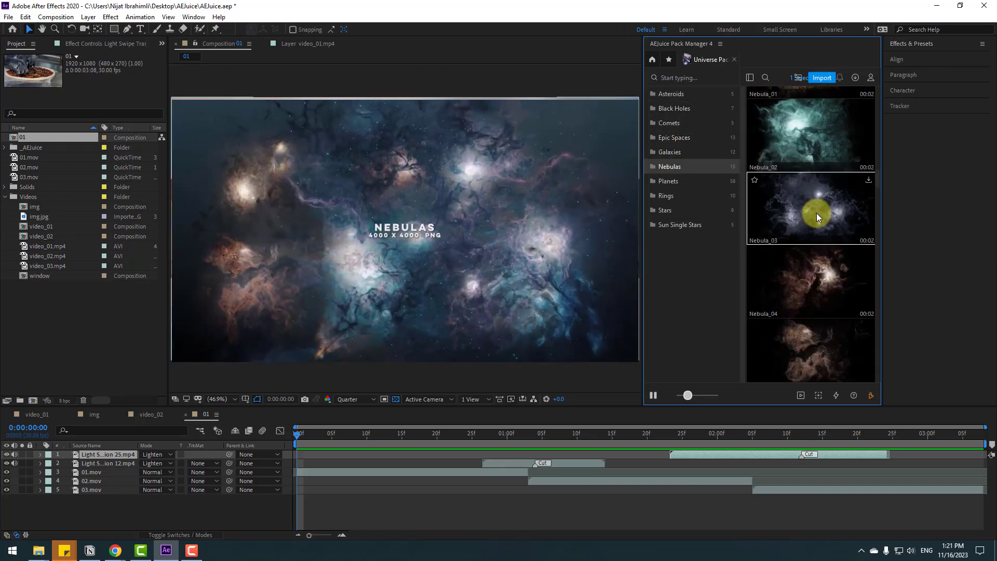
scroll(816, 213, down, 3)
click(670, 181)
scroll(829, 196, down, 4)
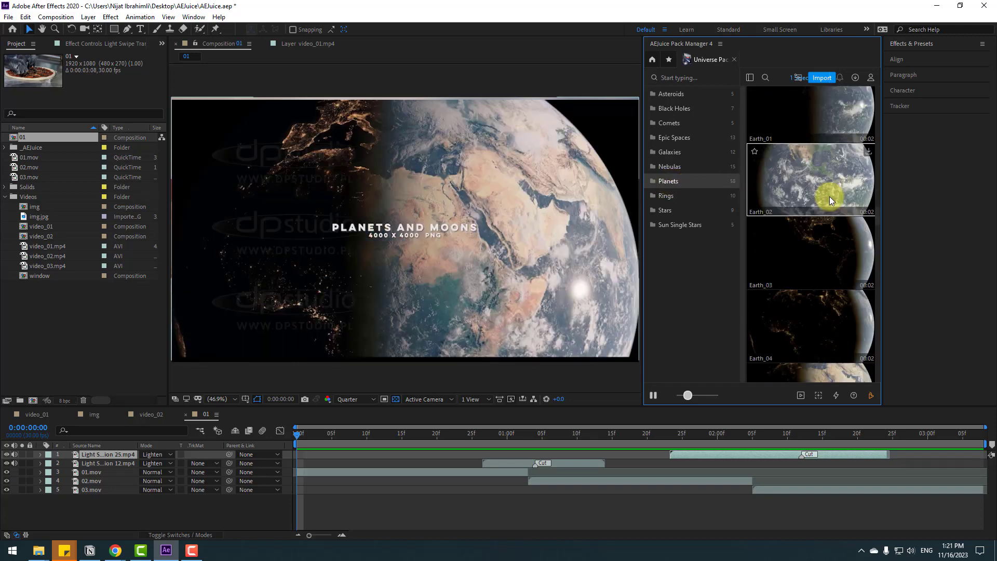
scroll(811, 174, down, 7)
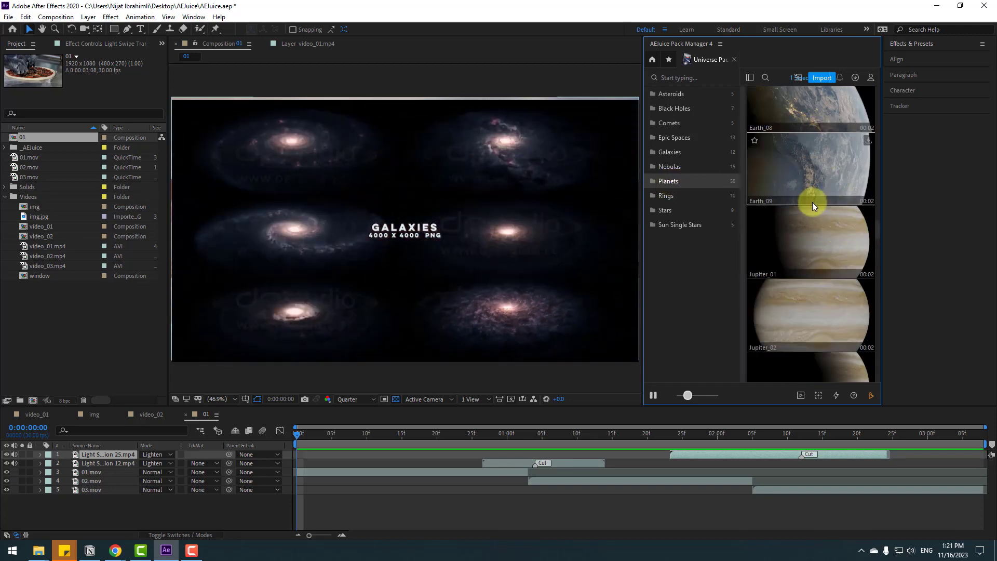
scroll(812, 204, down, 10)
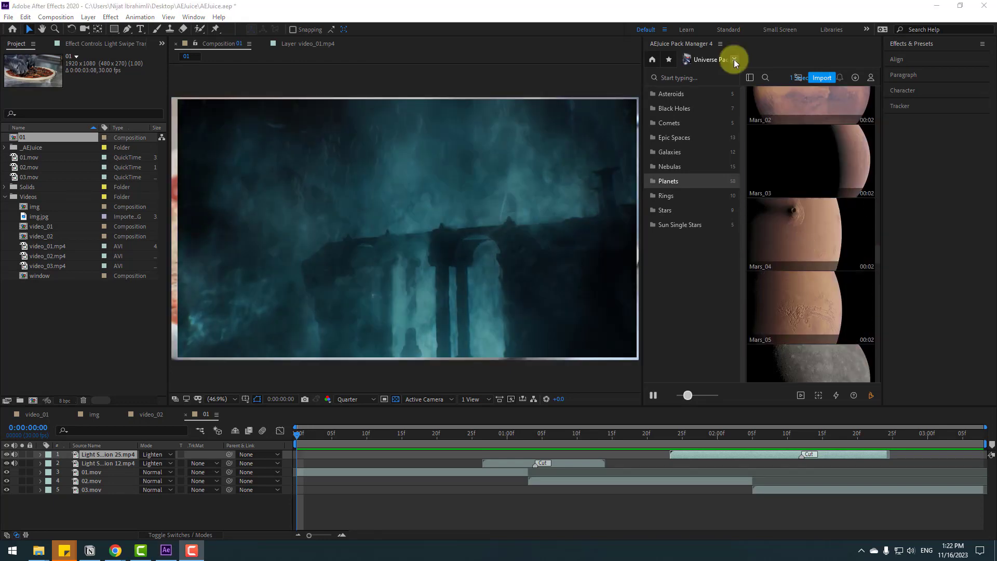
- Close the Universe Pack, search 'movie', and open the Movies Special Effects pack
click(734, 59)
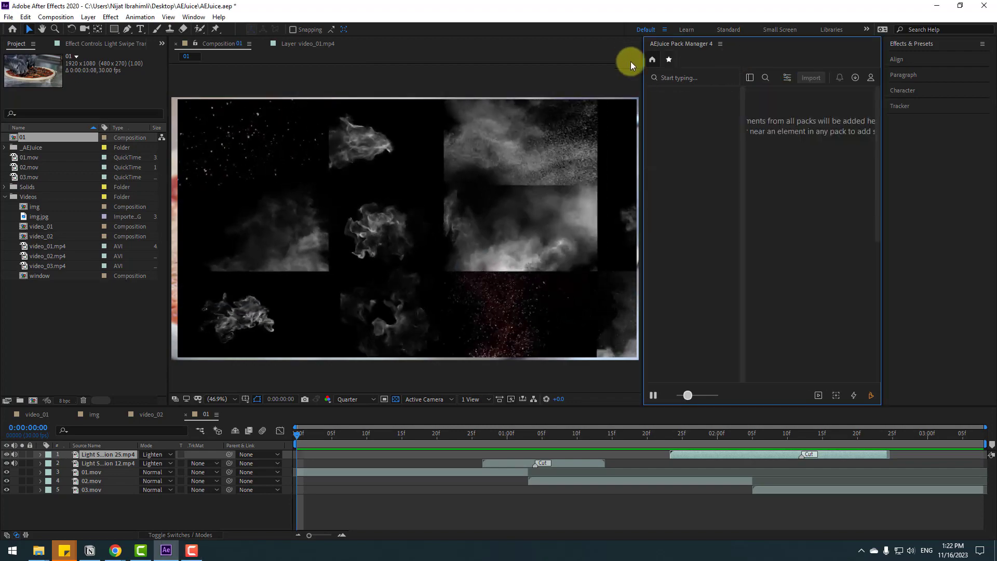
click(652, 59)
double_click(666, 77)
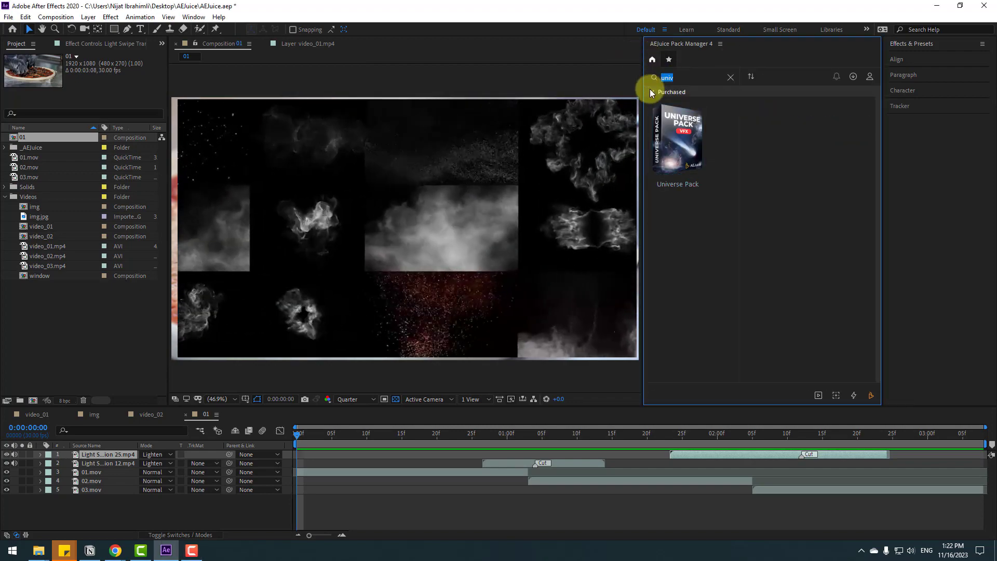
text(movie)
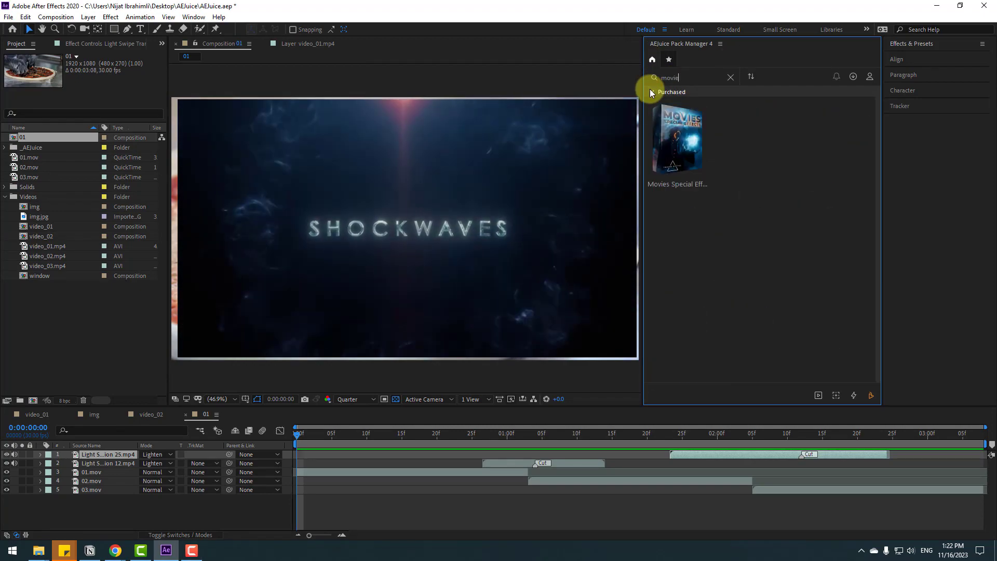
click(673, 149)
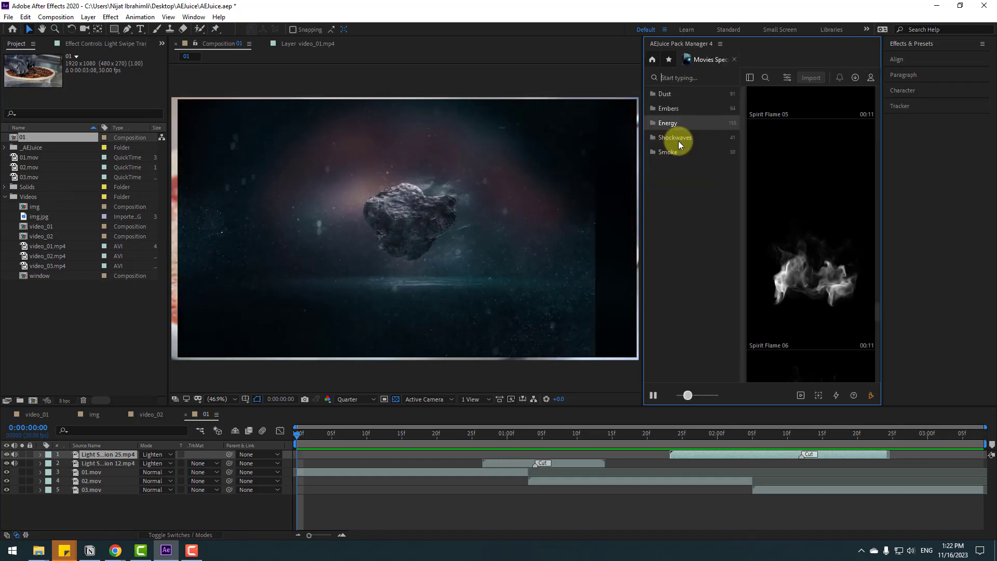
- Preview the pack's Embers, Energy, Shockwaves and Smoke clips, then revisit Energy and Embers
click(669, 111)
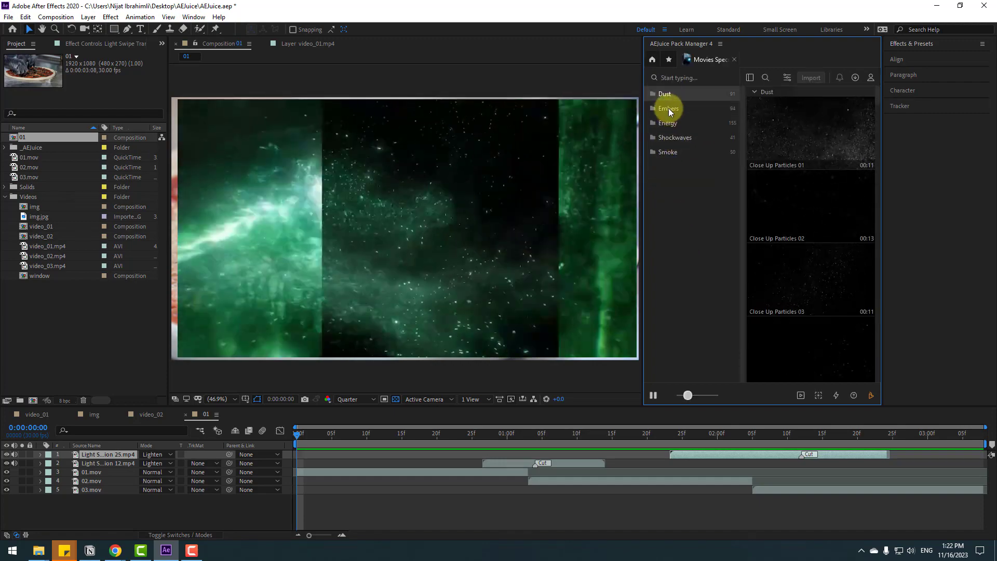
click(675, 126)
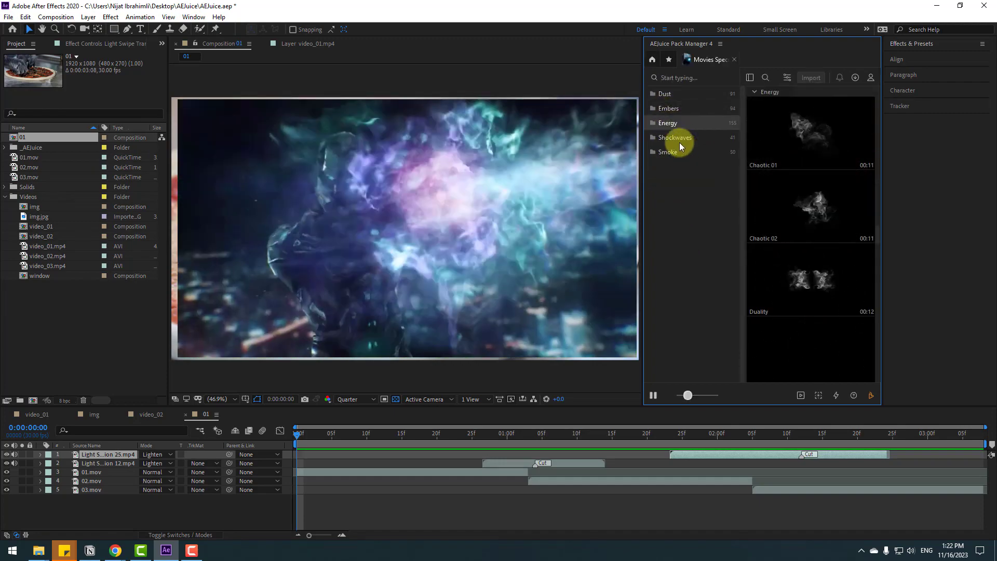
click(679, 140)
click(669, 152)
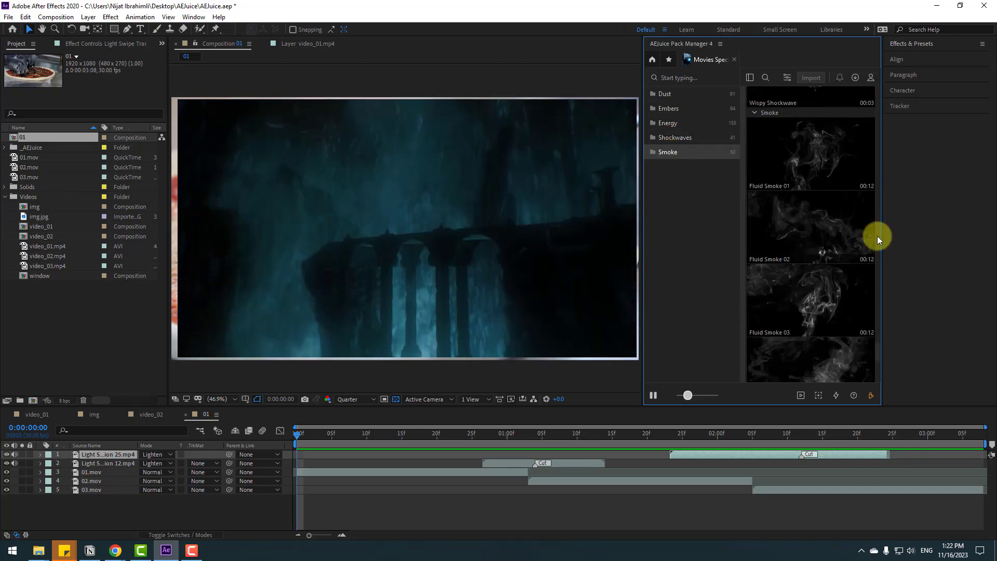
click(668, 122)
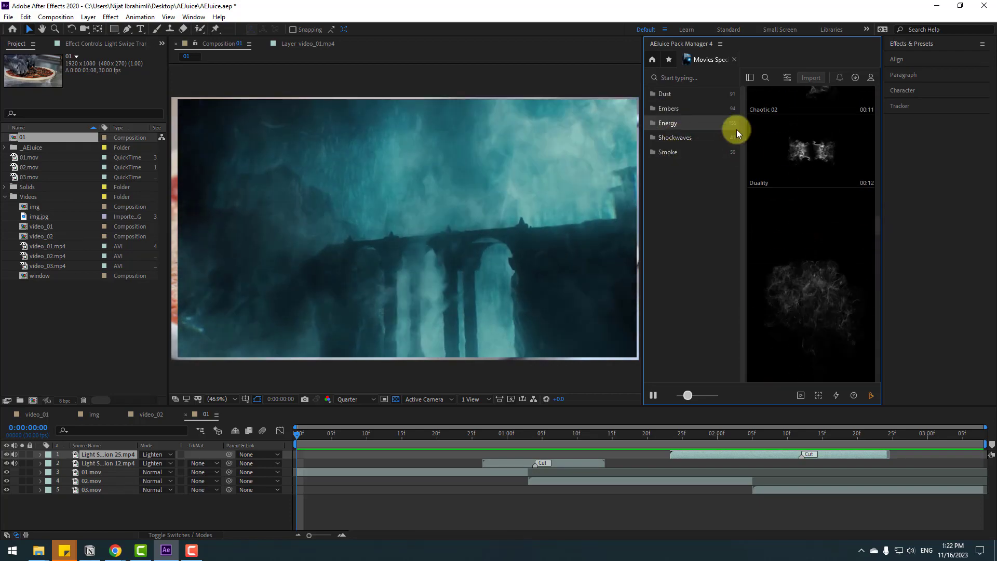
click(680, 109)
scroll(841, 149, up, 5)
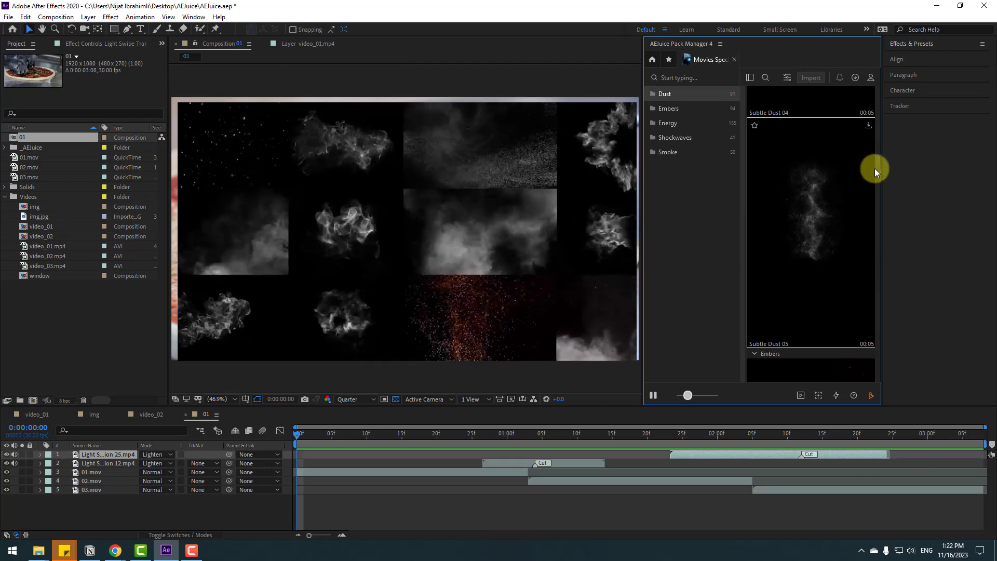
drag(876, 116, 876, 99)
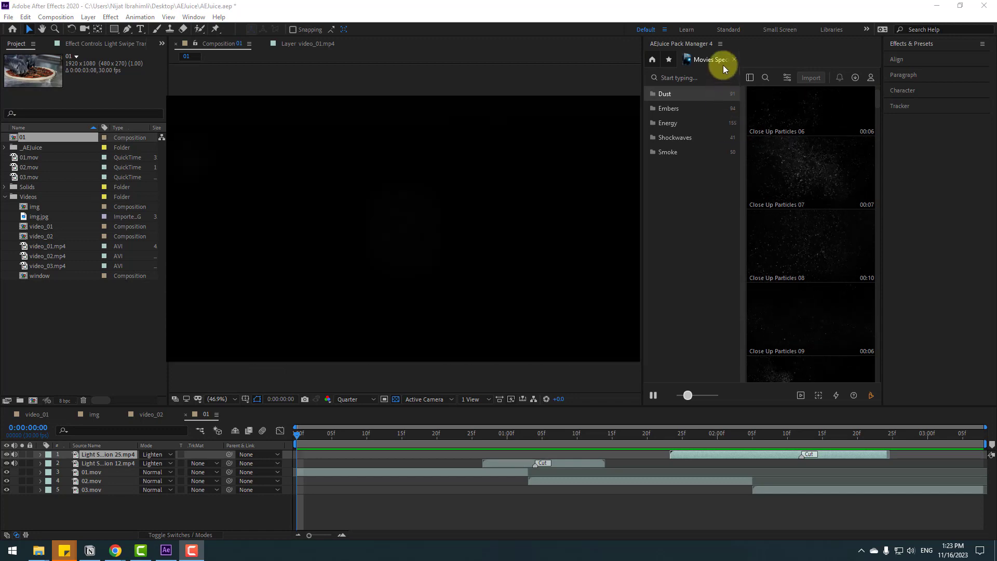
- Replace the search with 'noir' and open the Noir Film Titles pack
click(652, 60)
click(693, 79)
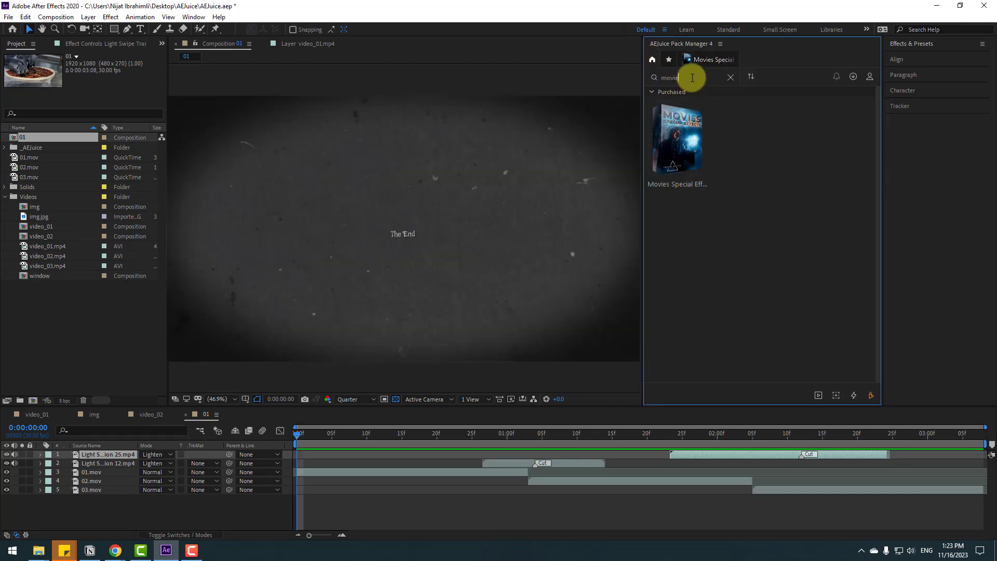
key(BackSpace)
key(BackSpace)
key(BackSpace)
key(BackSpace)
key(BackSpace)
text(noir)
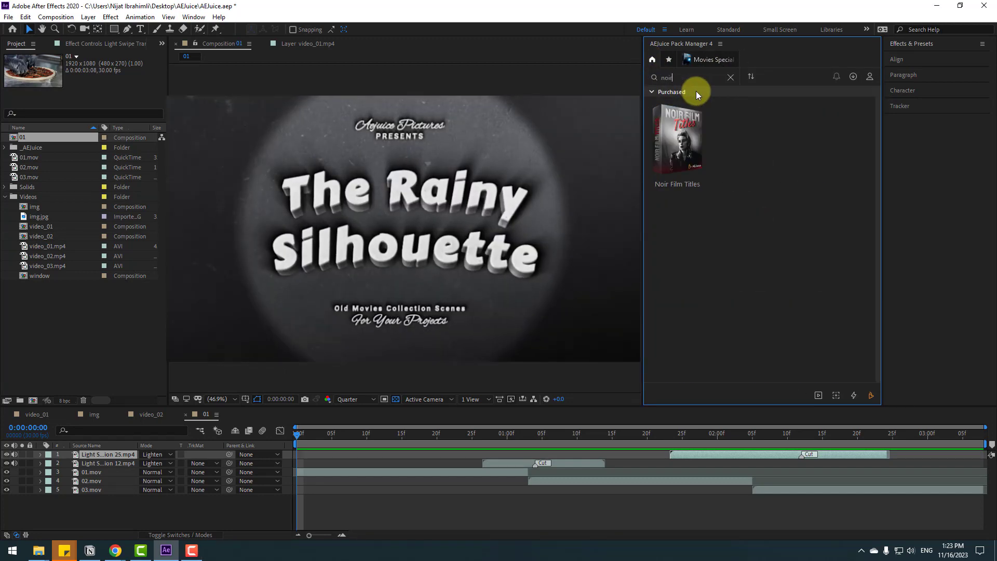
click(694, 119)
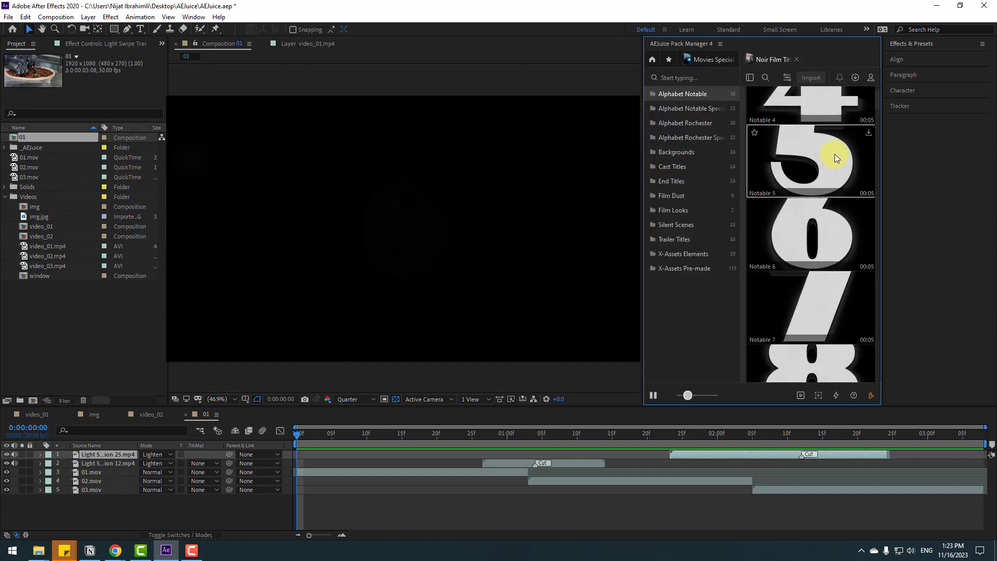
- Preview the Alphabet Rochester, Alphabet Rochester Special, Backgrounds, Cast Titles and Film Dust clips
scroll(835, 155, up, 2)
scroll(820, 164, down, 8)
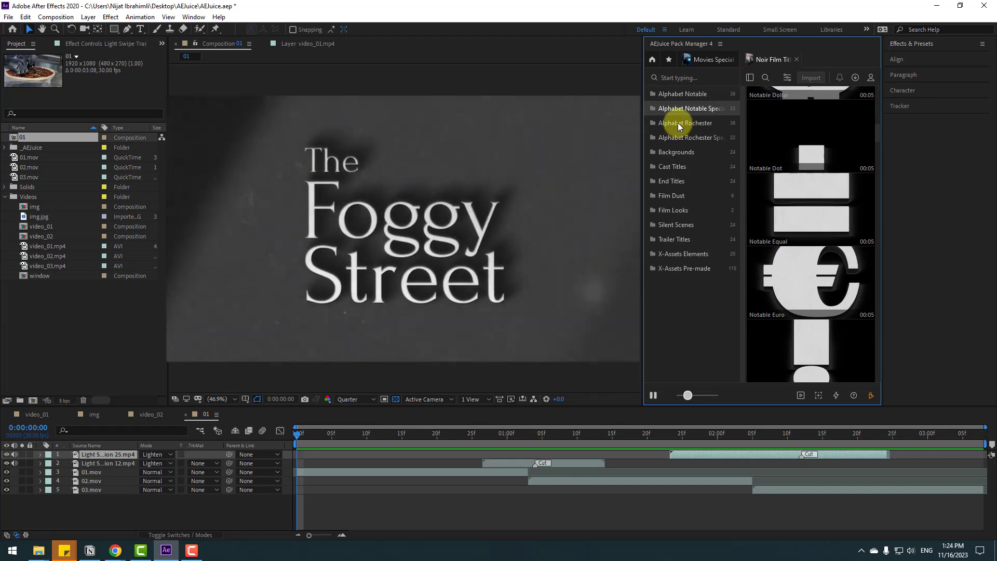
click(678, 123)
scroll(809, 200, down, 8)
click(680, 136)
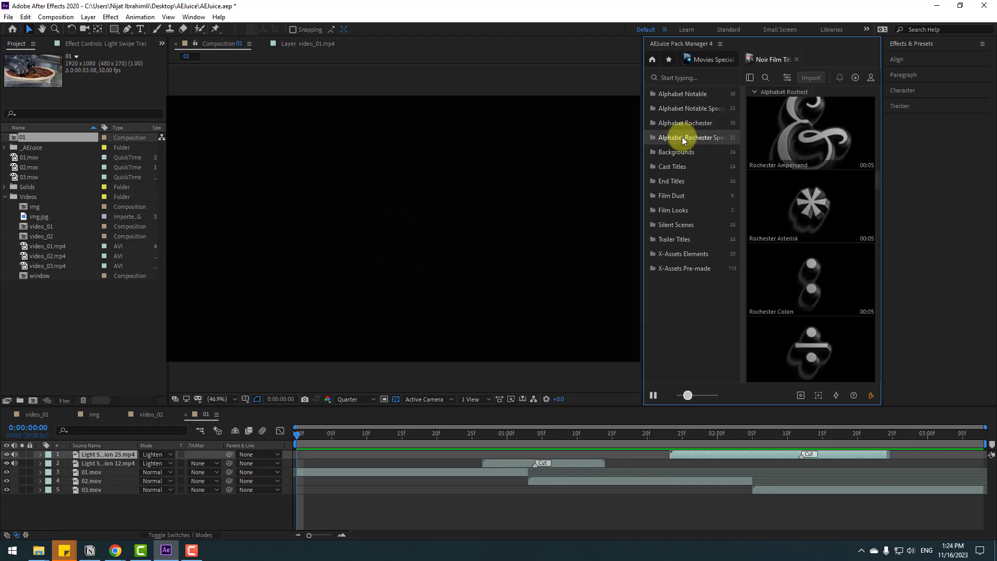
click(677, 152)
click(675, 166)
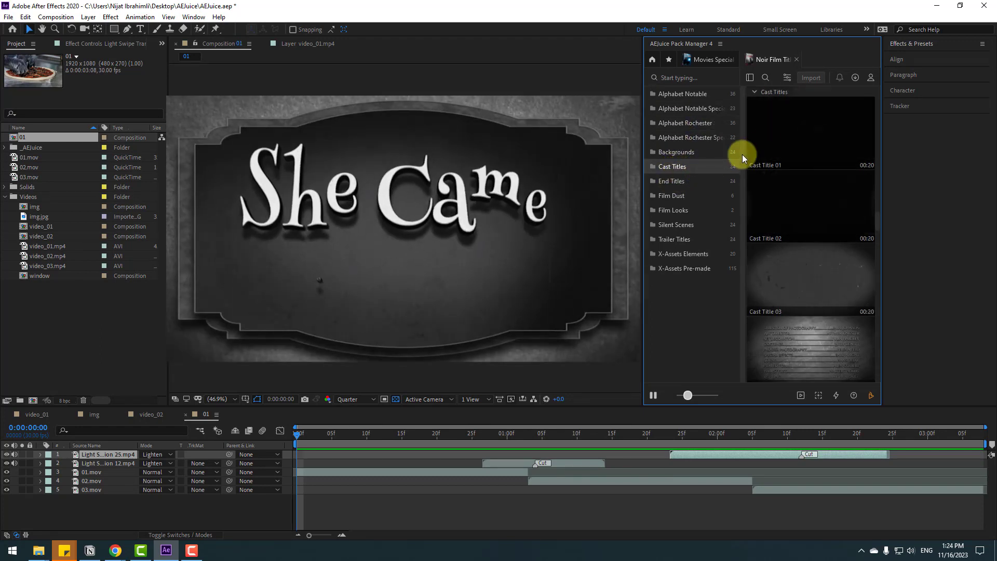
drag(879, 224, 877, 253)
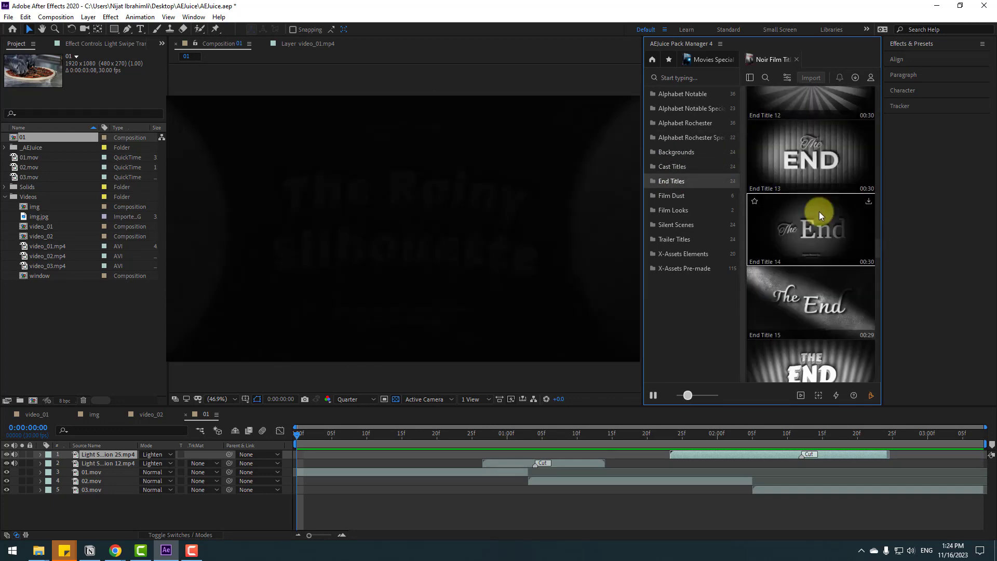
click(674, 196)
- Preview the X-Assets Elements and X-Assets Pre-made titles clips
scroll(789, 211, down, 10)
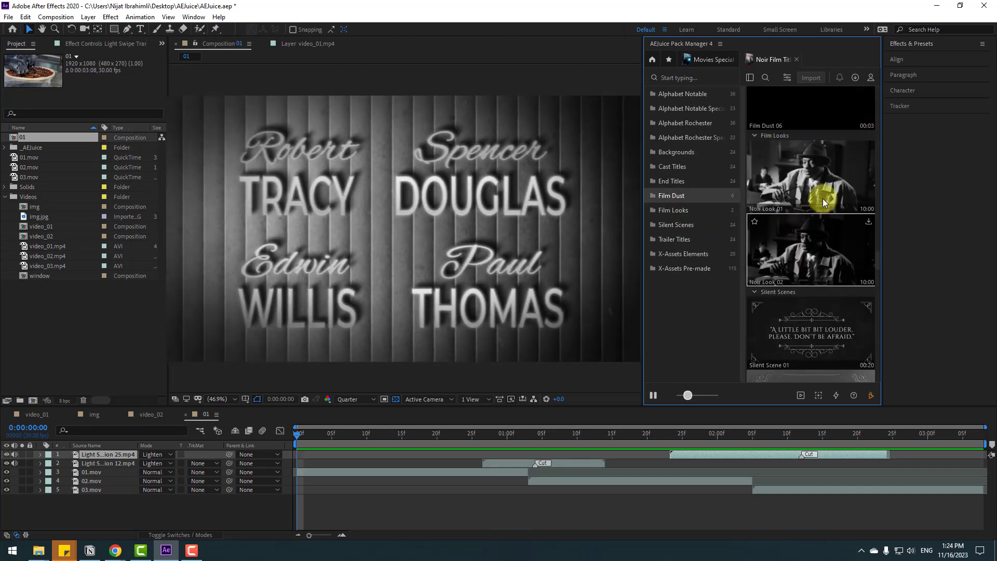
scroll(799, 233, down, 5)
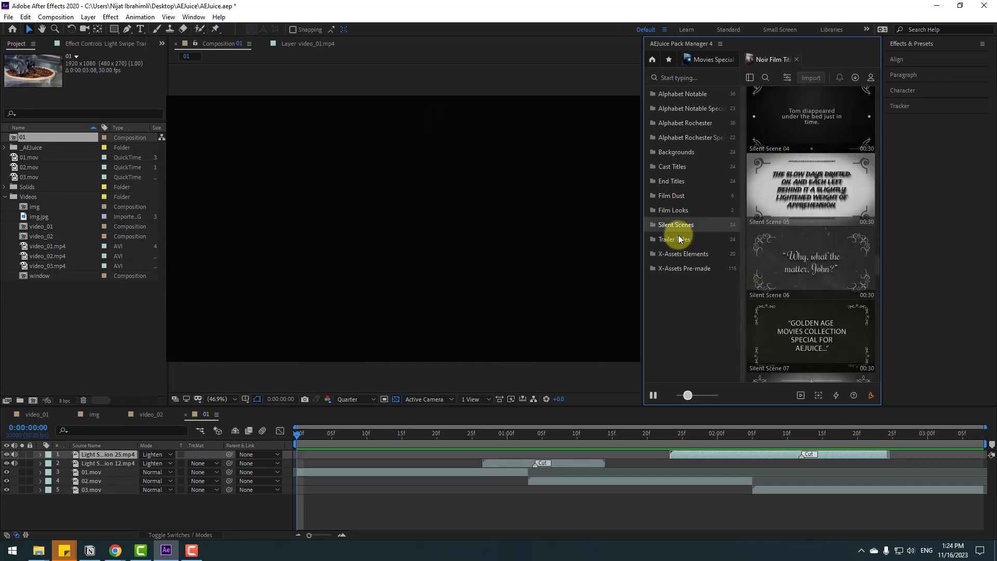
scroll(801, 224, down, 3)
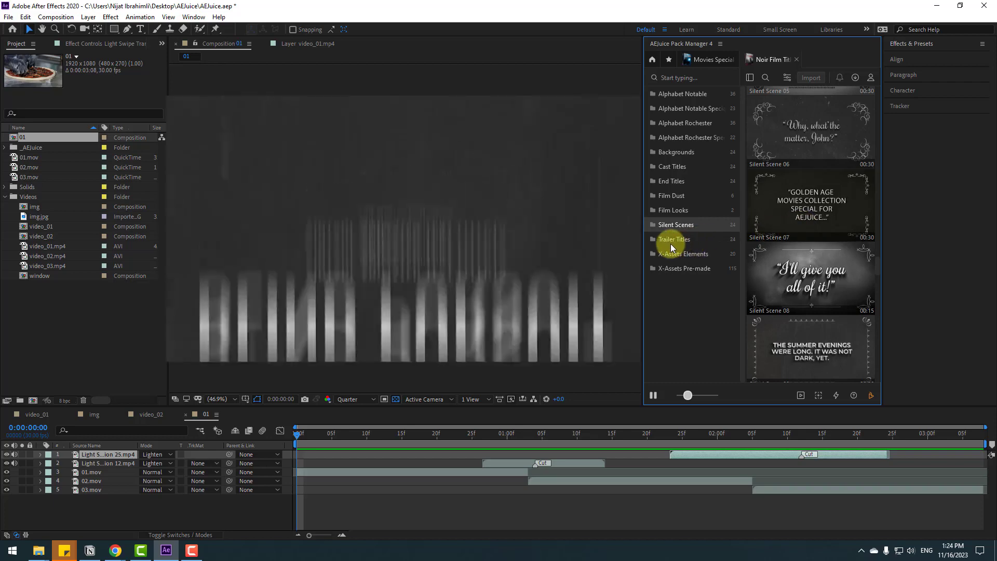
scroll(800, 223, down, 15)
scroll(796, 224, down, 2)
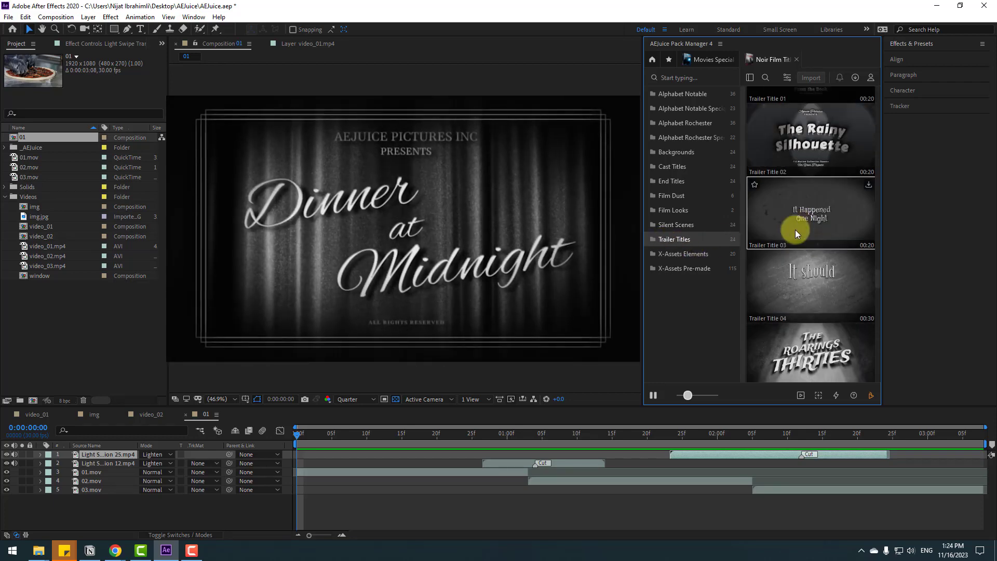
click(683, 255)
scroll(808, 256, down, 2)
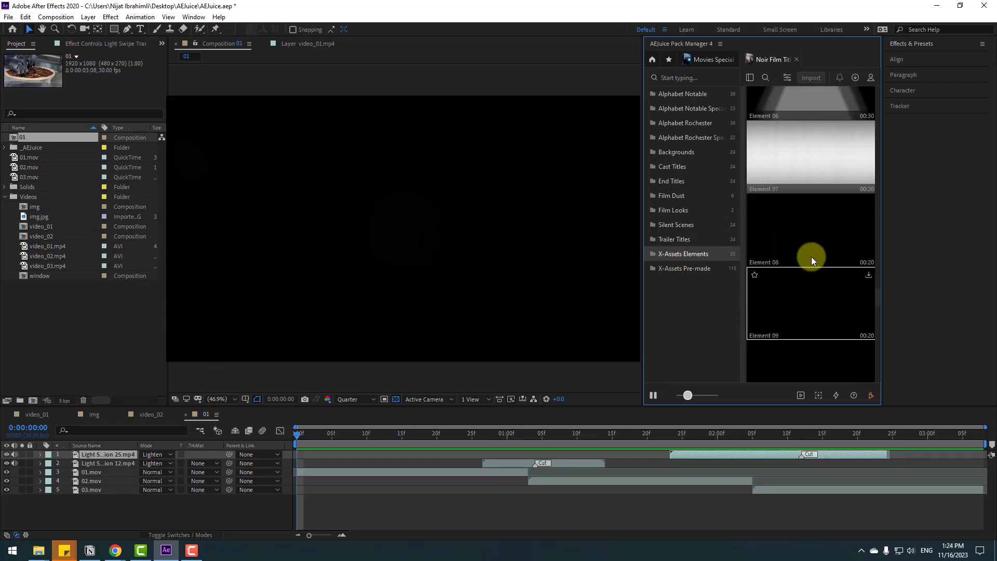
click(676, 270)
scroll(842, 246, down, 5)
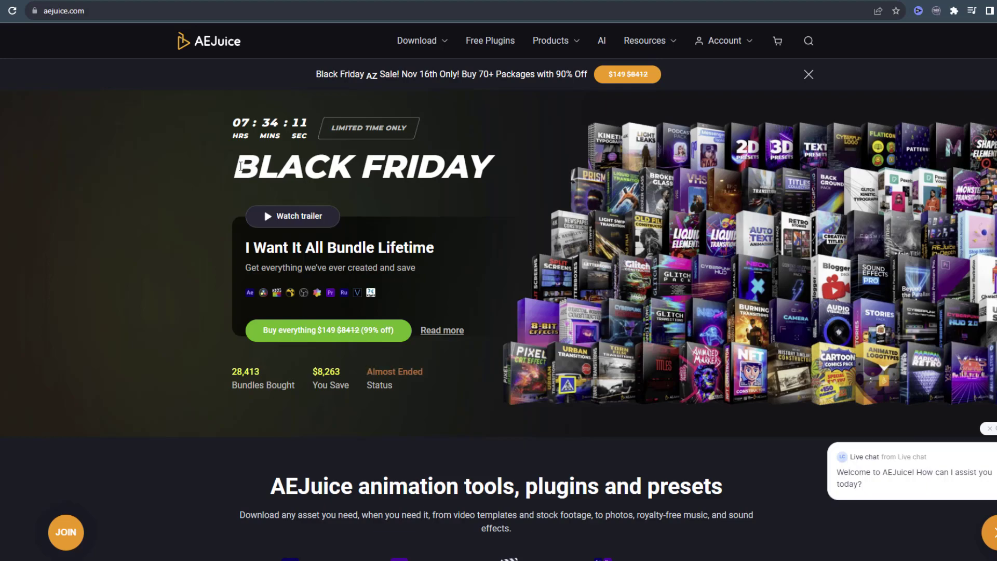
- Scroll the aejuice.com home page down to the Top 10 this week bundles
scroll(241, 165, down, 8)
scroll(498, 291, down, 2)
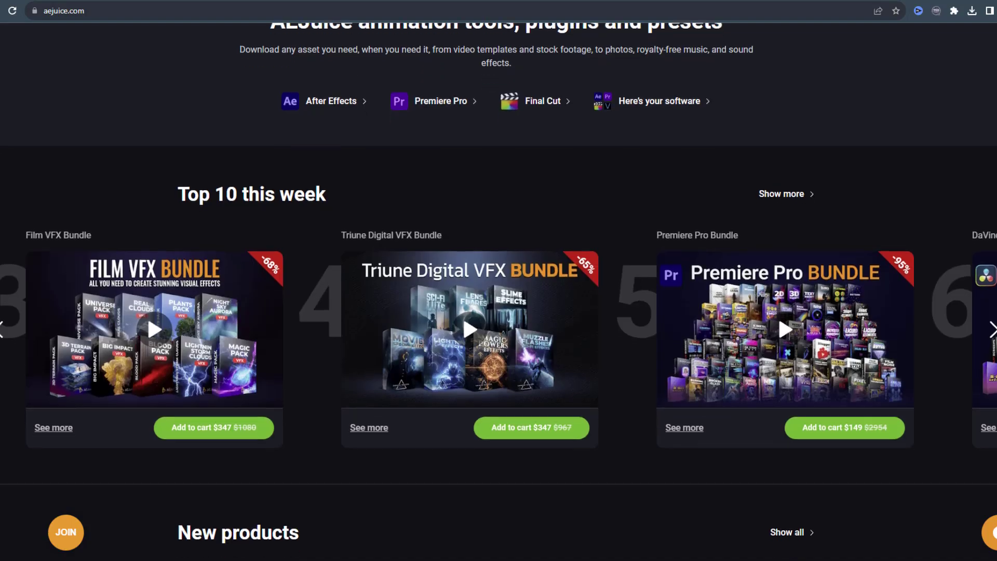
scroll(498, 291, up, 1)
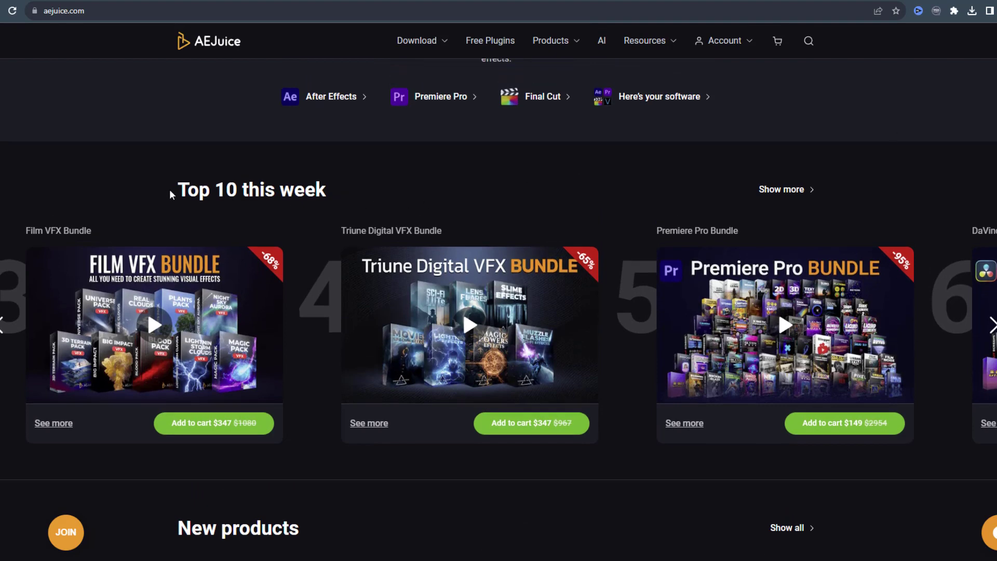
mouse_move(14, 230)
mouse_down()
mouse_move(73, 231)
mouse_move(24, 232)
mouse_up()
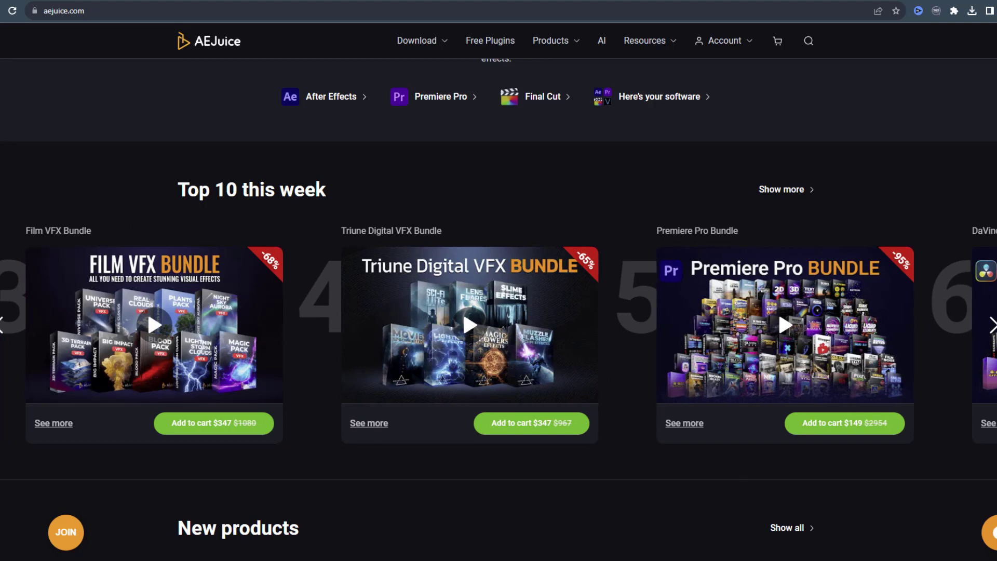